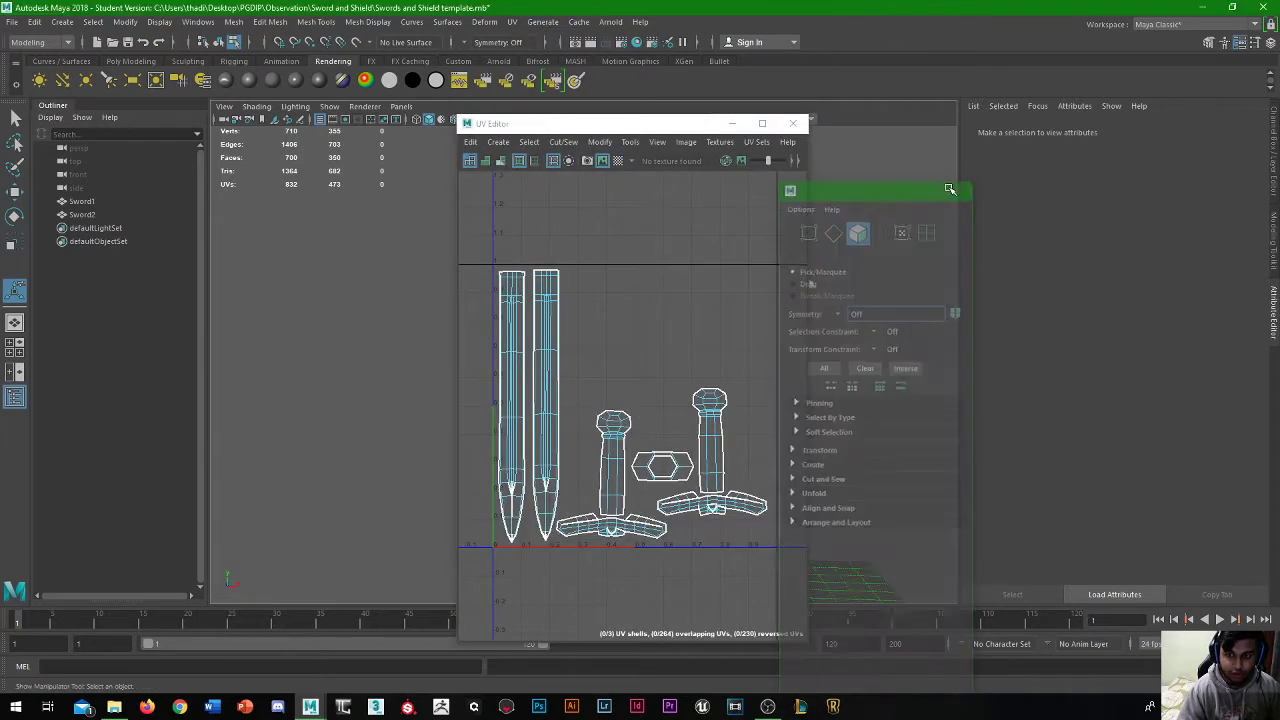
Close the open UV windows, clear the current selection and reopen the UV Editor for Sword2
click(958, 186)
click(793, 123)
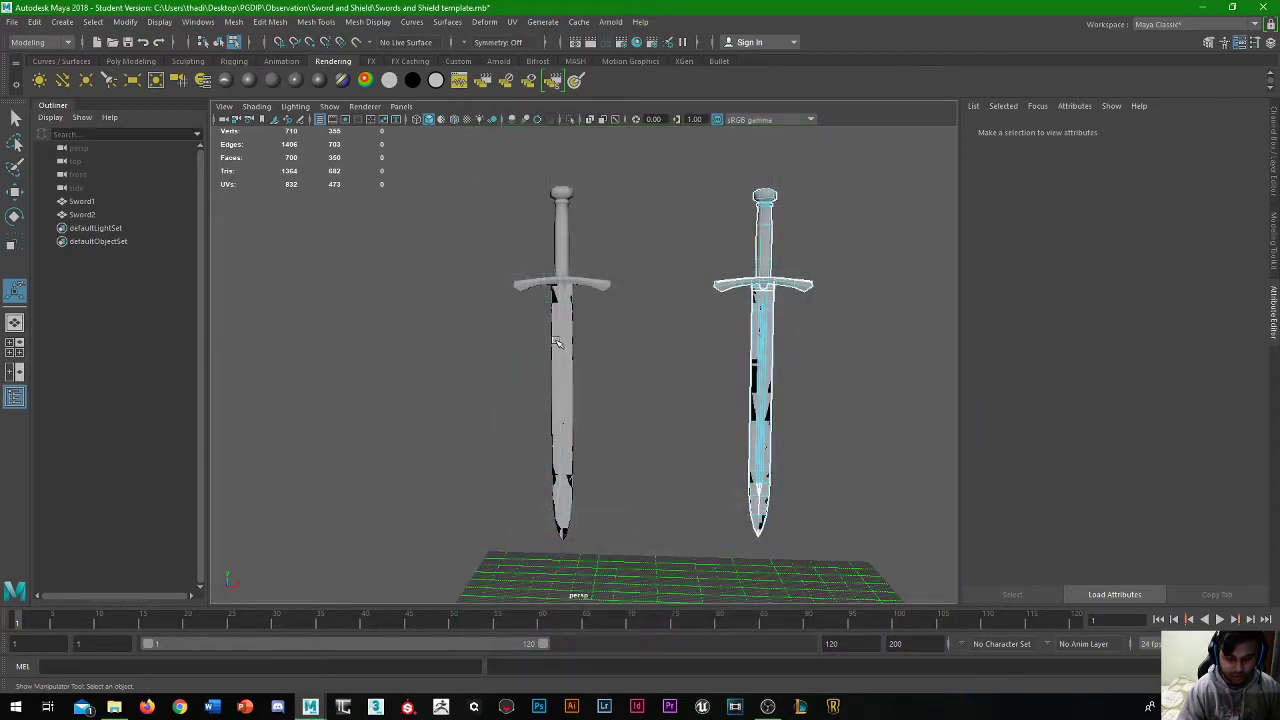
click(716, 519)
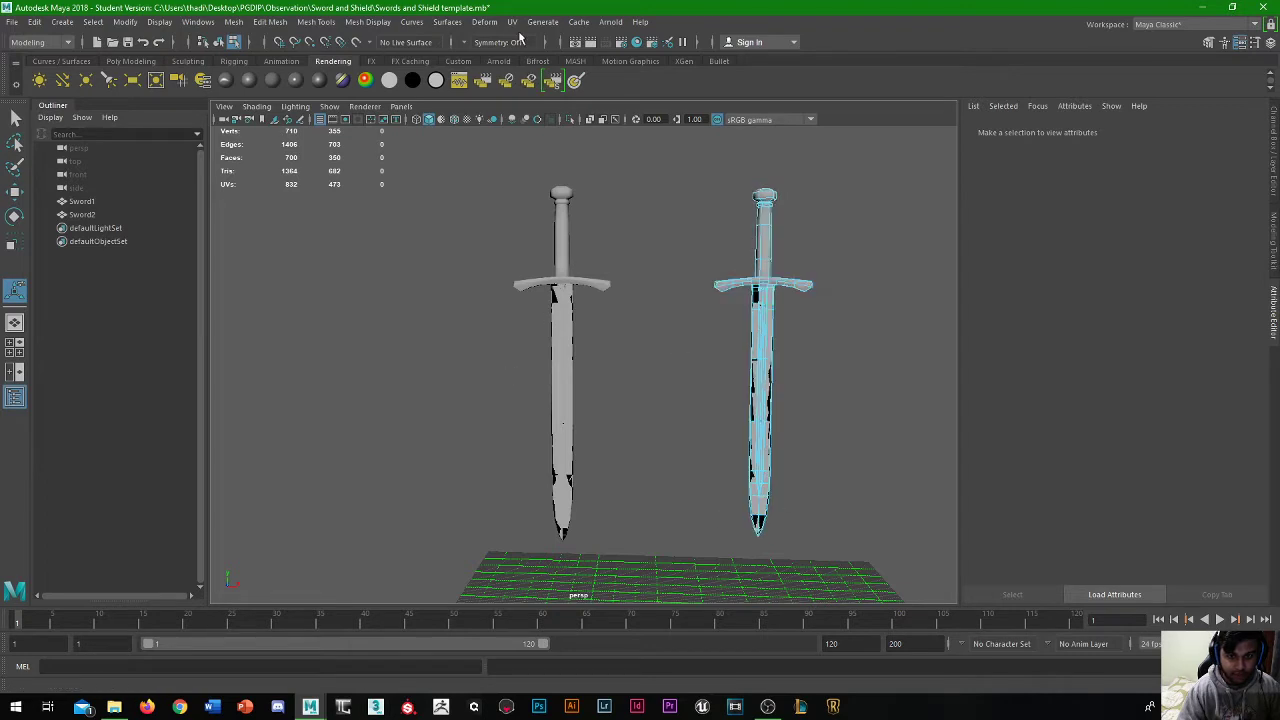
click(562, 372)
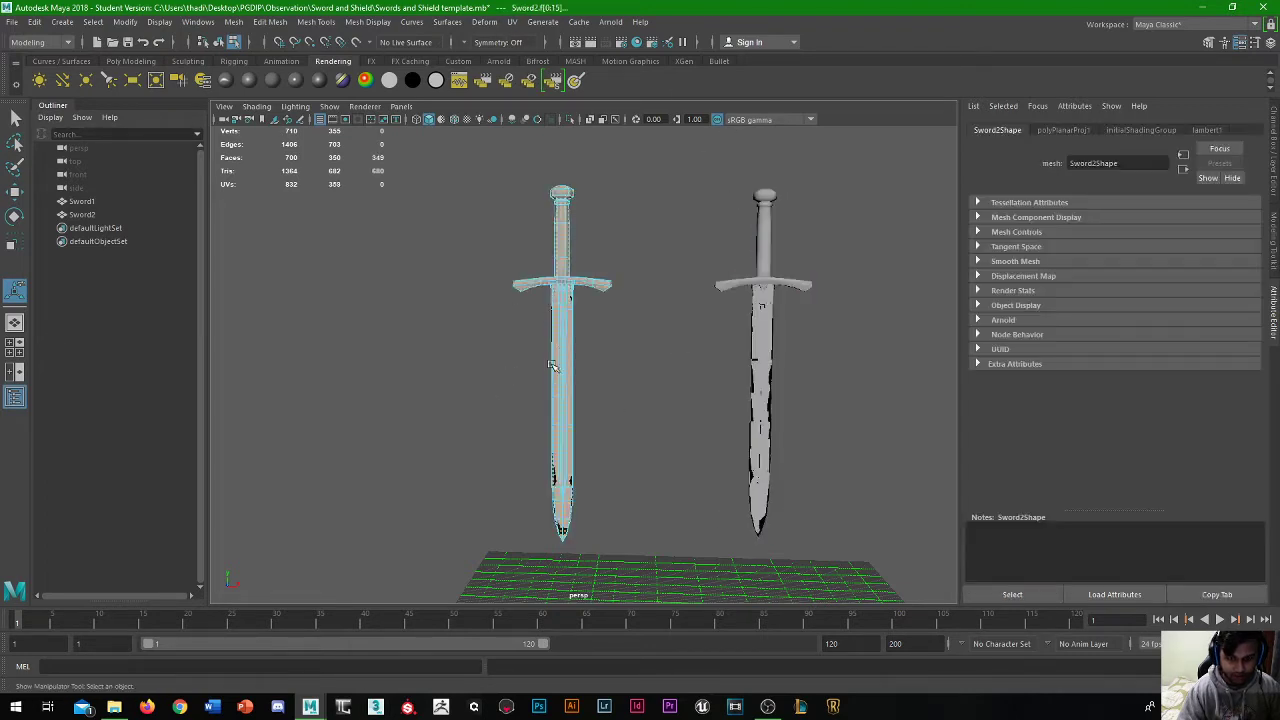
click(514, 22)
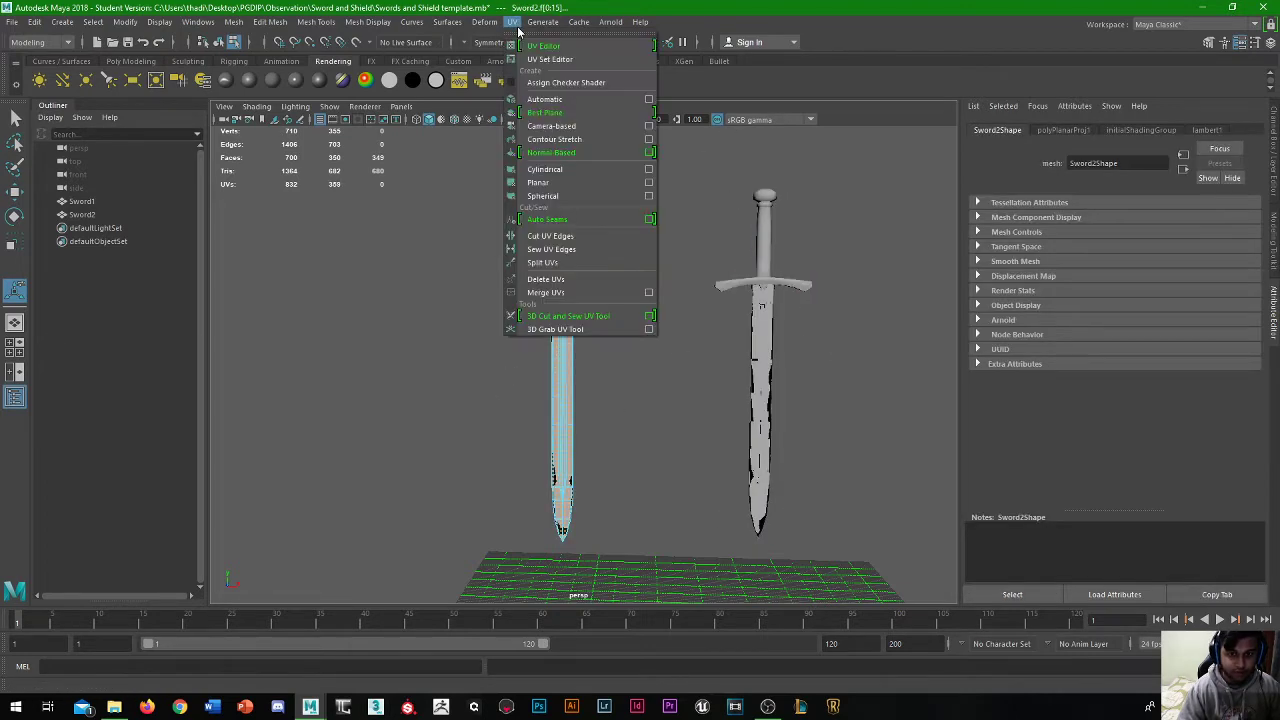
click(540, 46)
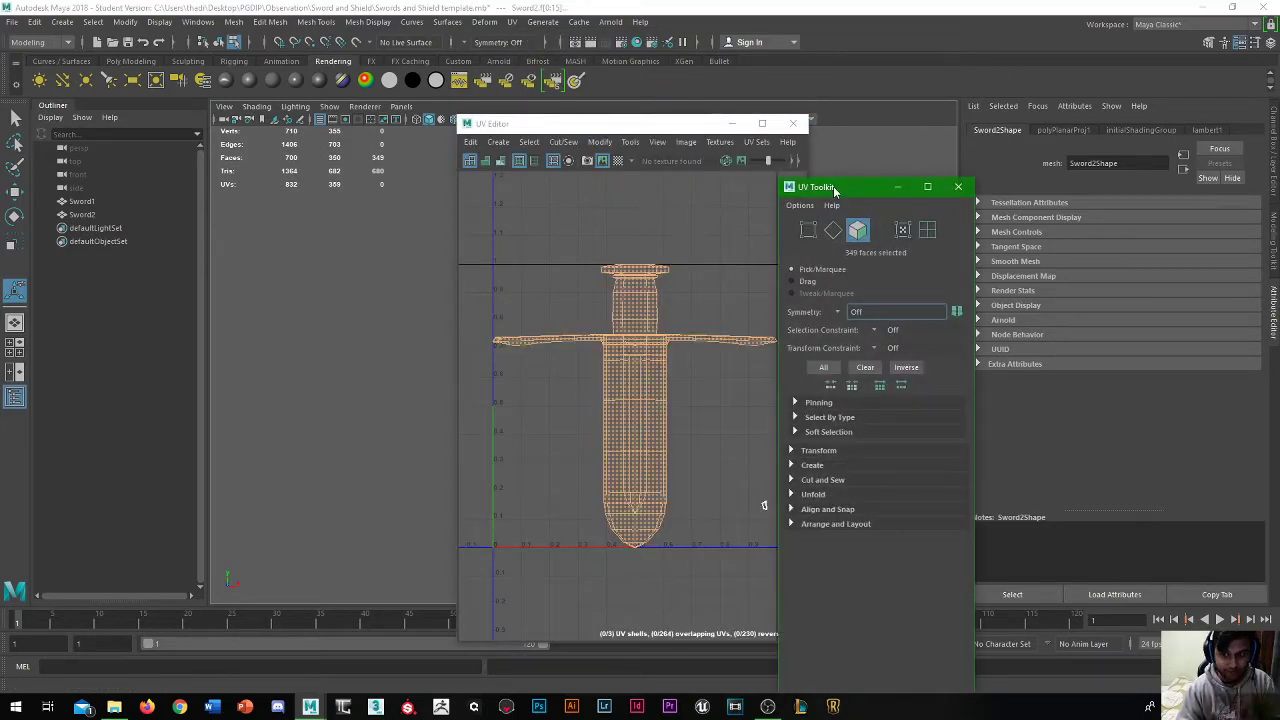
Dock the UV Toolkit and the UV Editor beside the perspective view and widen the UV Editor
drag(814, 190, 1275, 366)
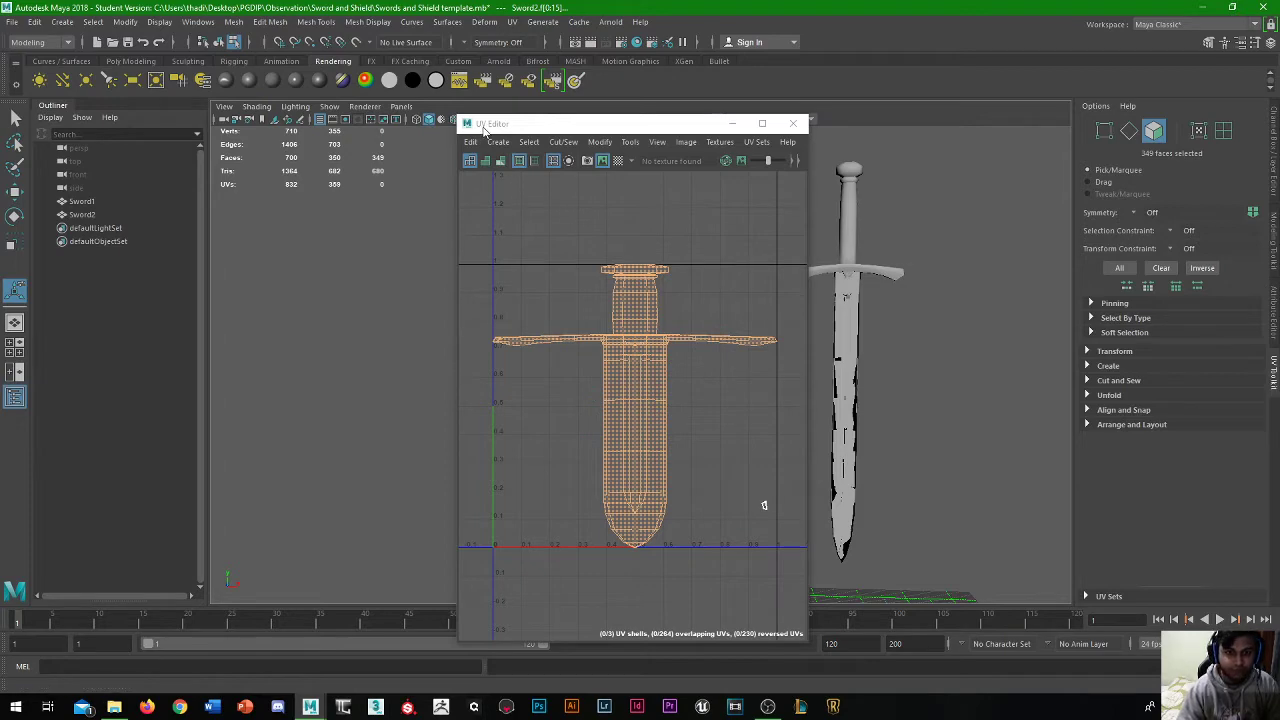
drag(490, 126, 1075, 251)
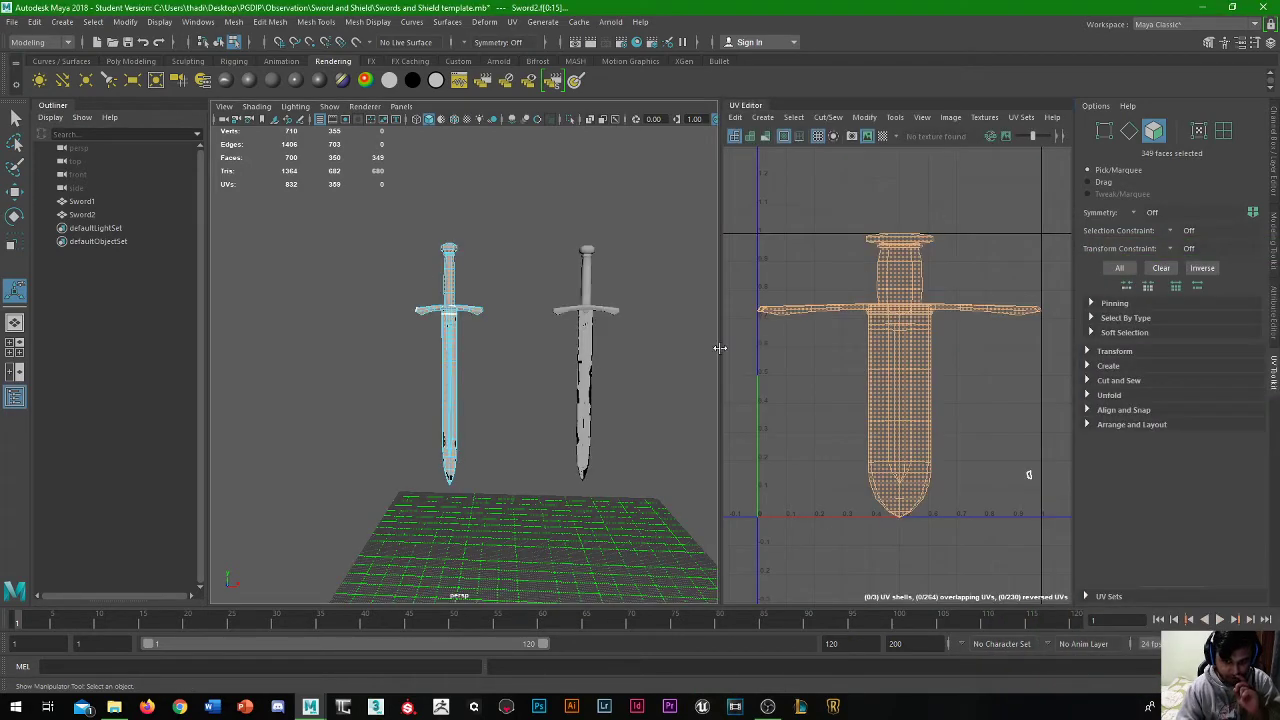
drag(719, 347, 662, 352)
Switch Sword1 to object selection and move it out of view along X to about -5715
click(545, 325)
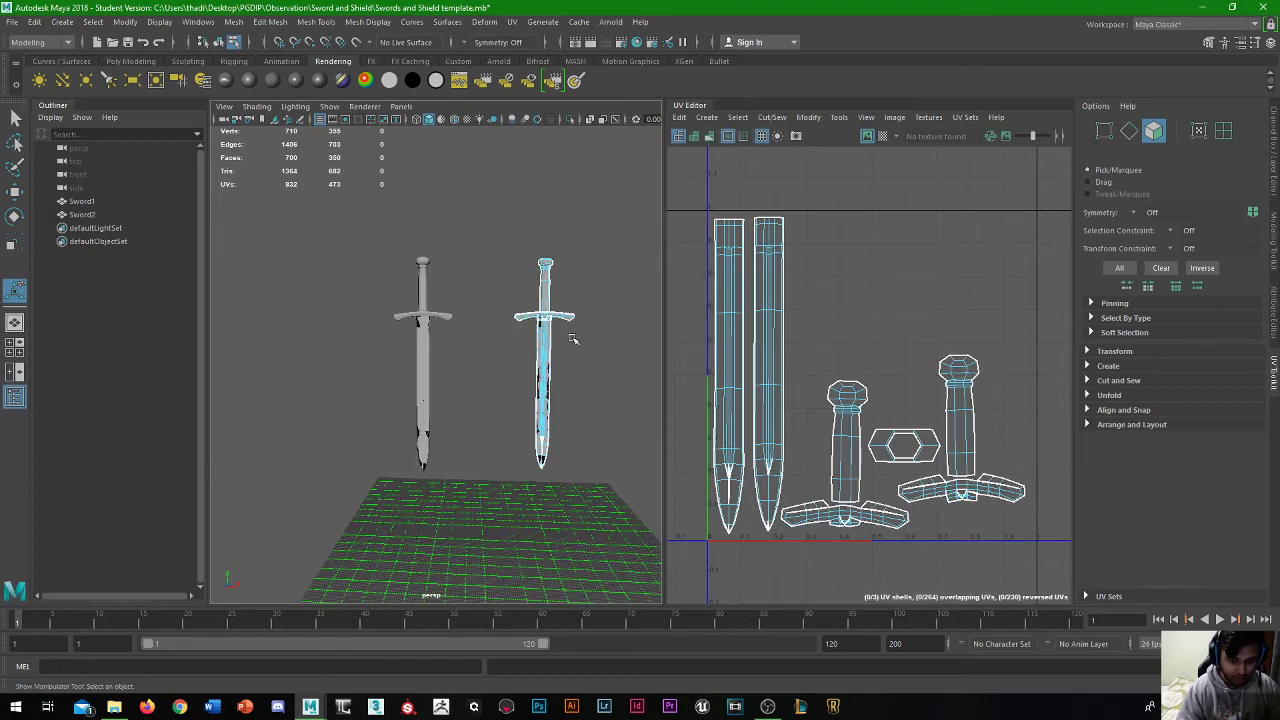
key(w)
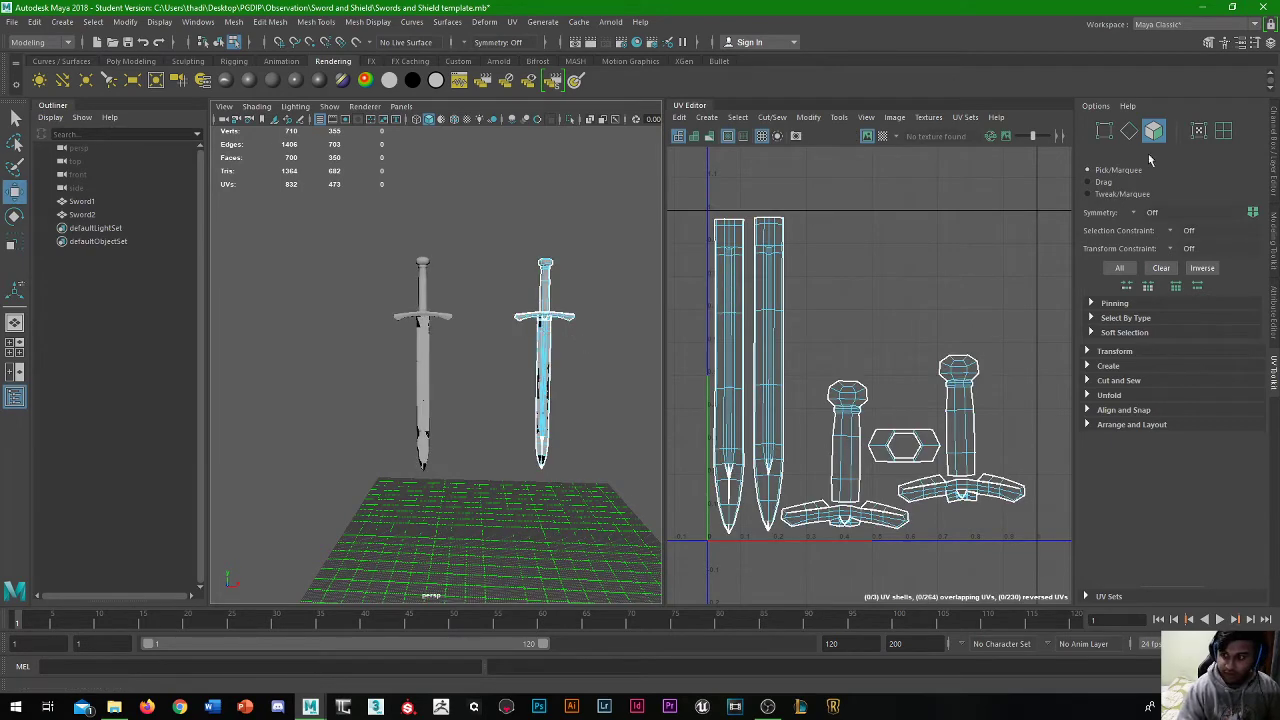
click(1273, 215)
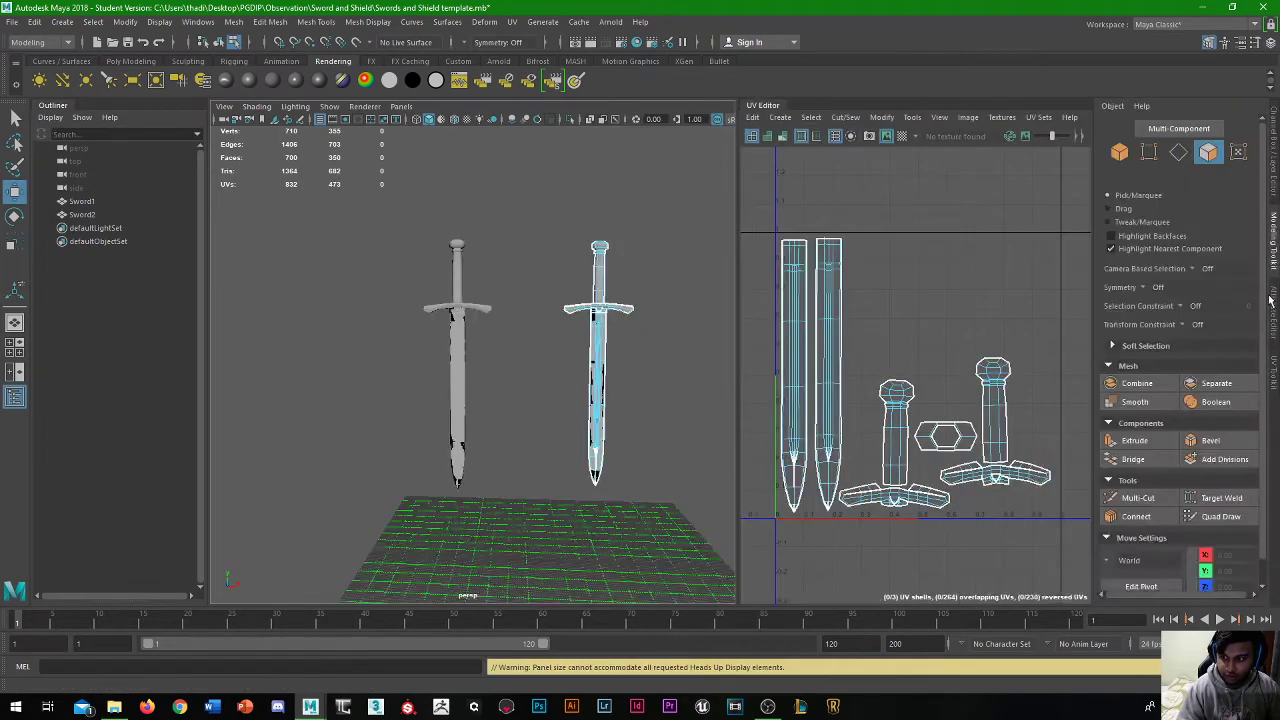
click(1120, 152)
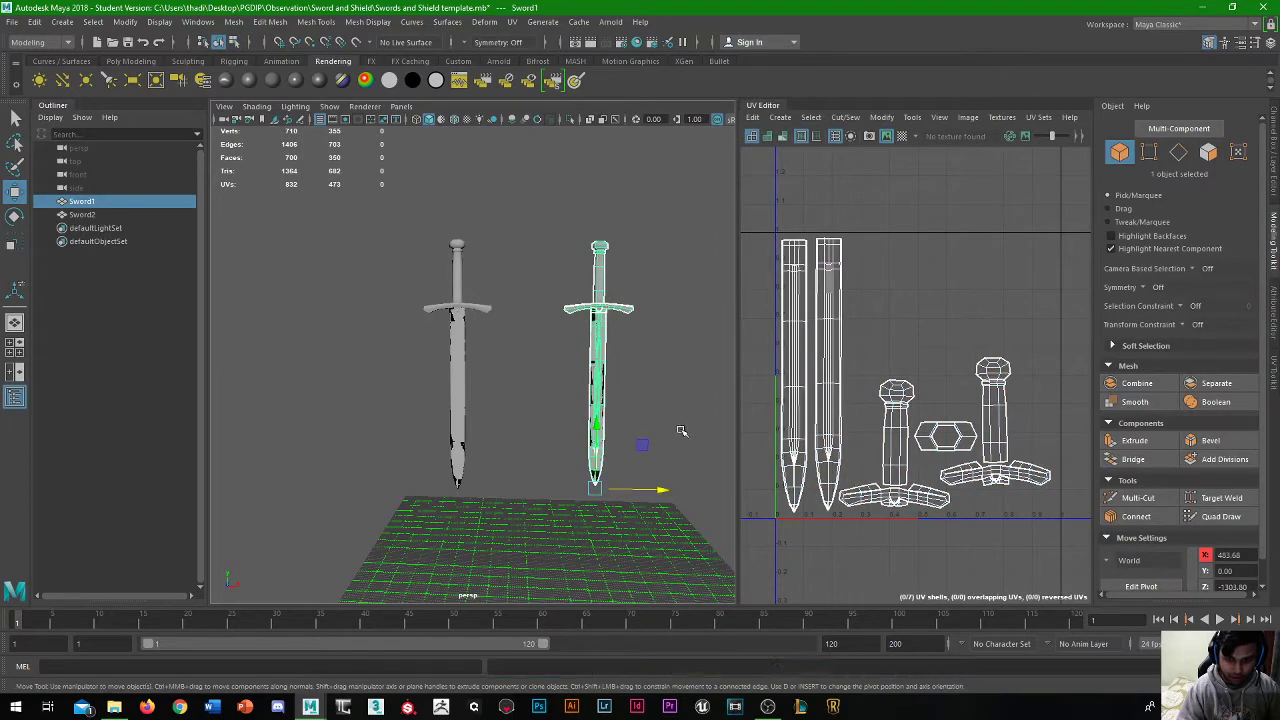
key(ctrl+h)
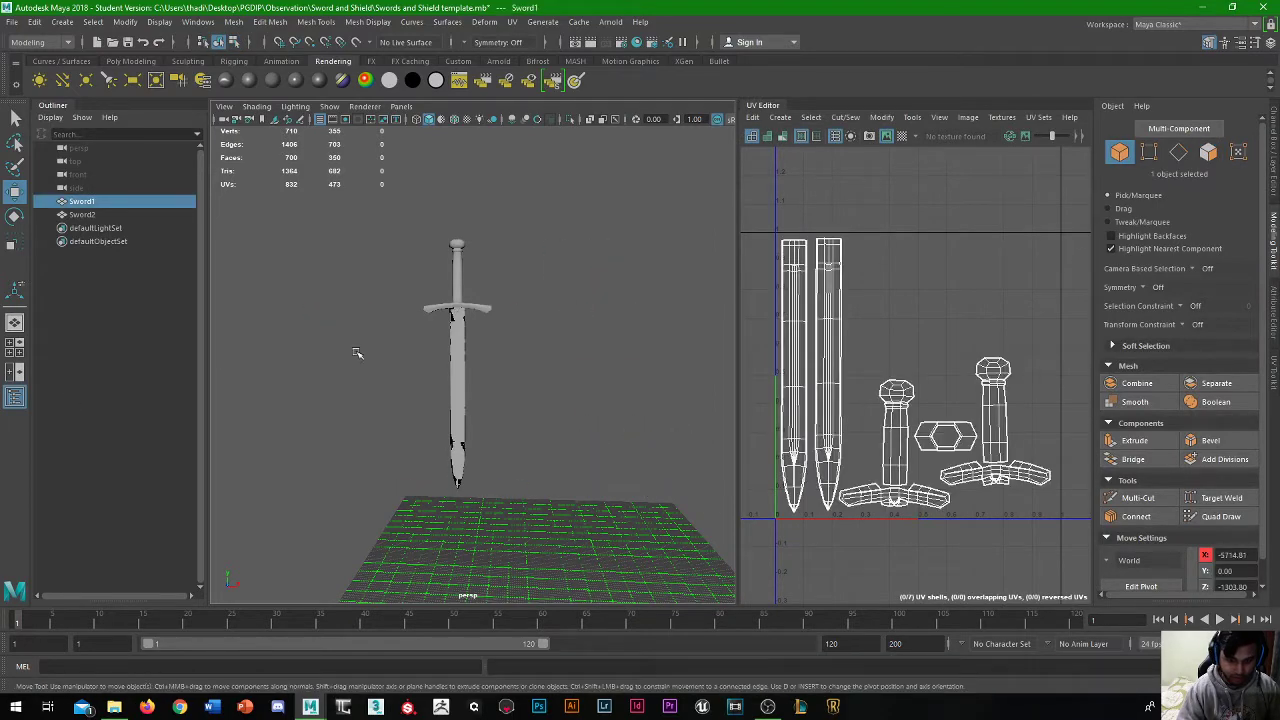
Move Sword2 along the X axis to about -305 and deselect it
click(453, 330)
drag(524, 488, 564, 488)
click(597, 400)
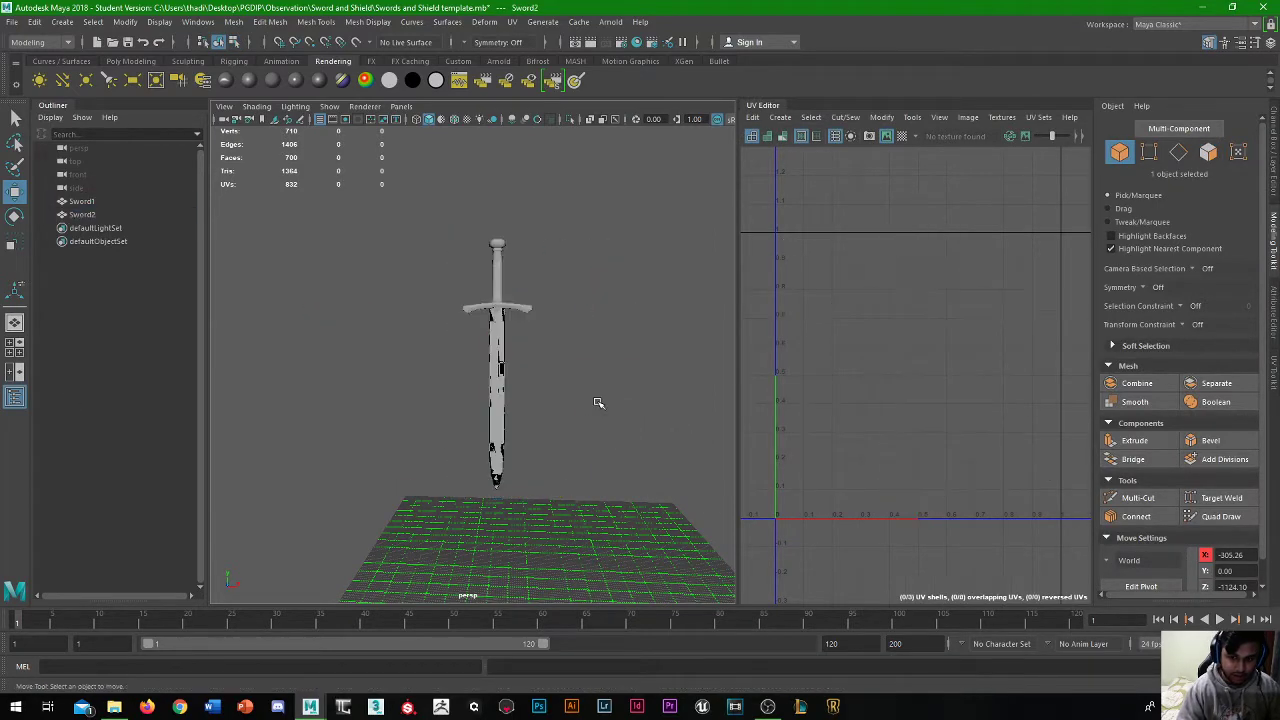
Reselect Sword2, switch to face selection and select all of its faces in the UV Editor
click(492, 352)
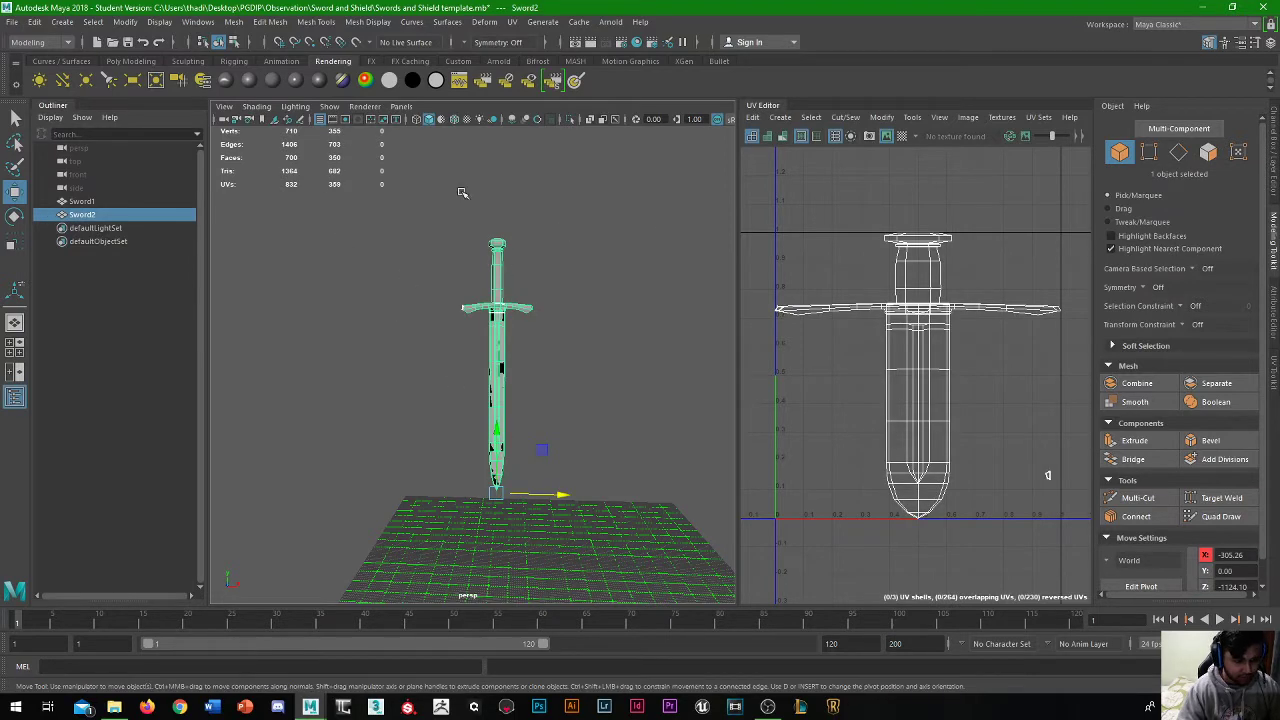
scroll(520, 260, up, 5)
scroll(519, 271, down, 5)
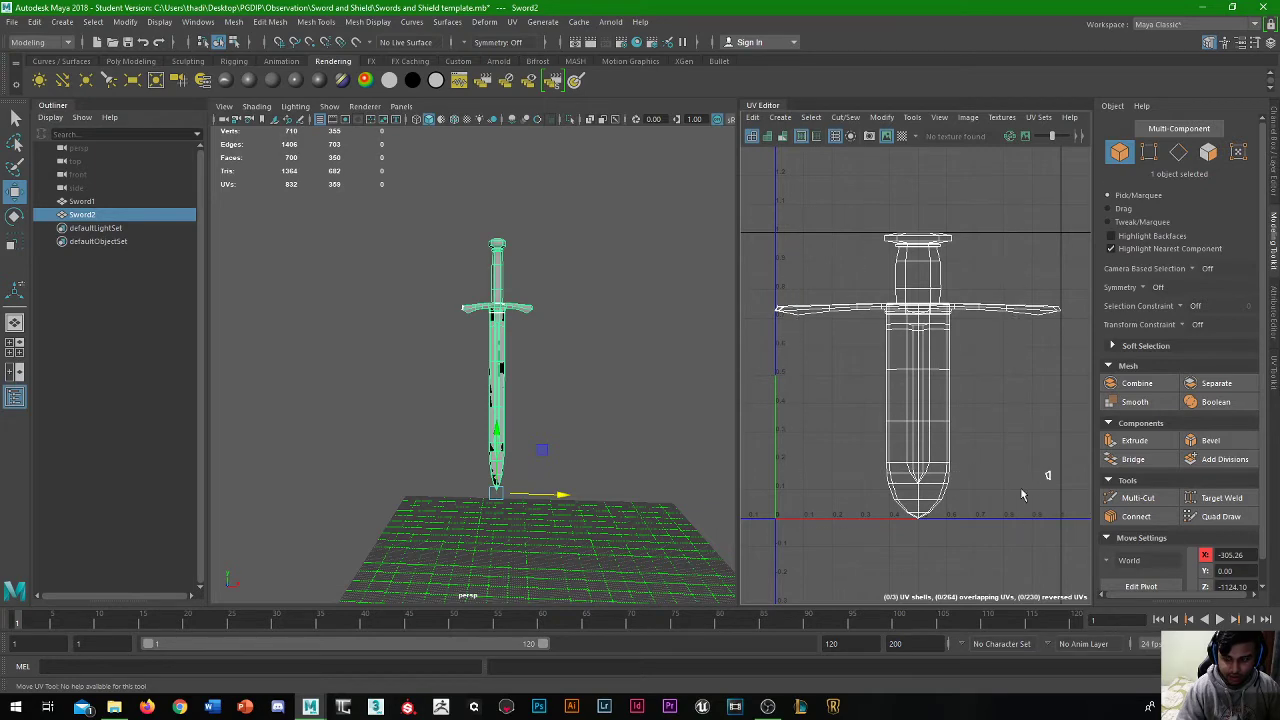
click(1275, 383)
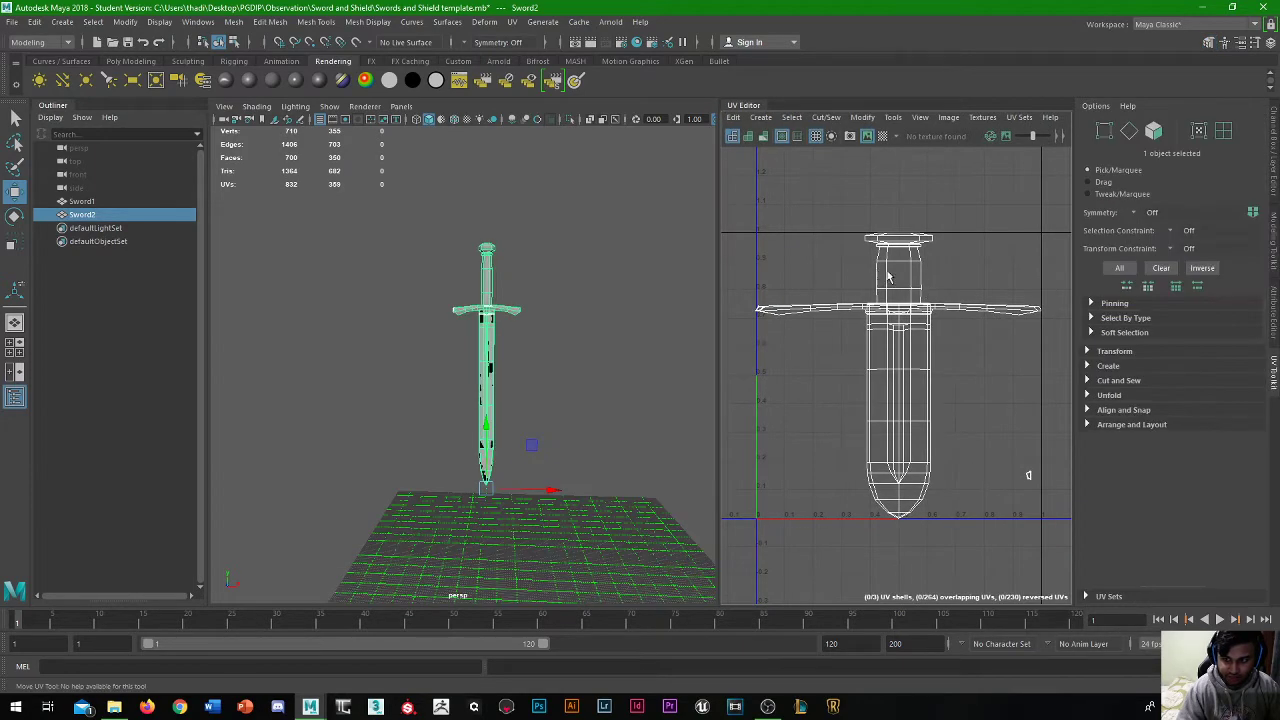
click(1154, 131)
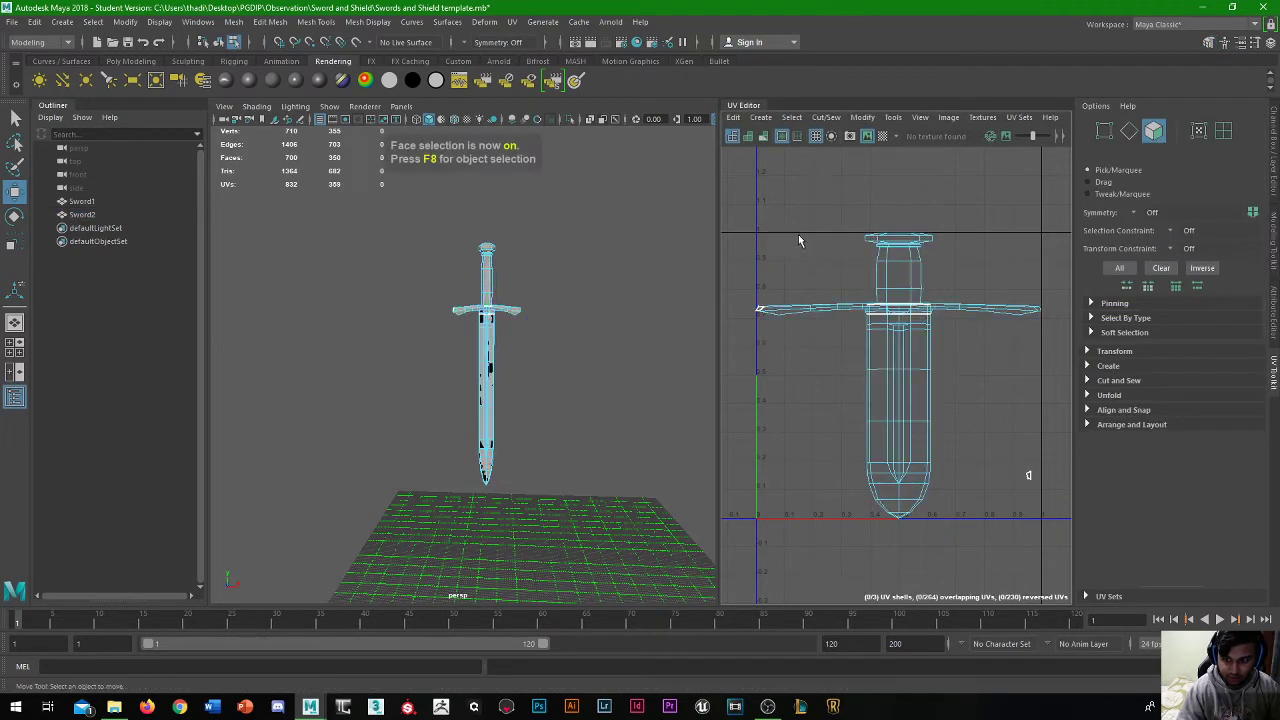
drag(799, 240, 860, 276)
drag(732, 178, 1060, 544)
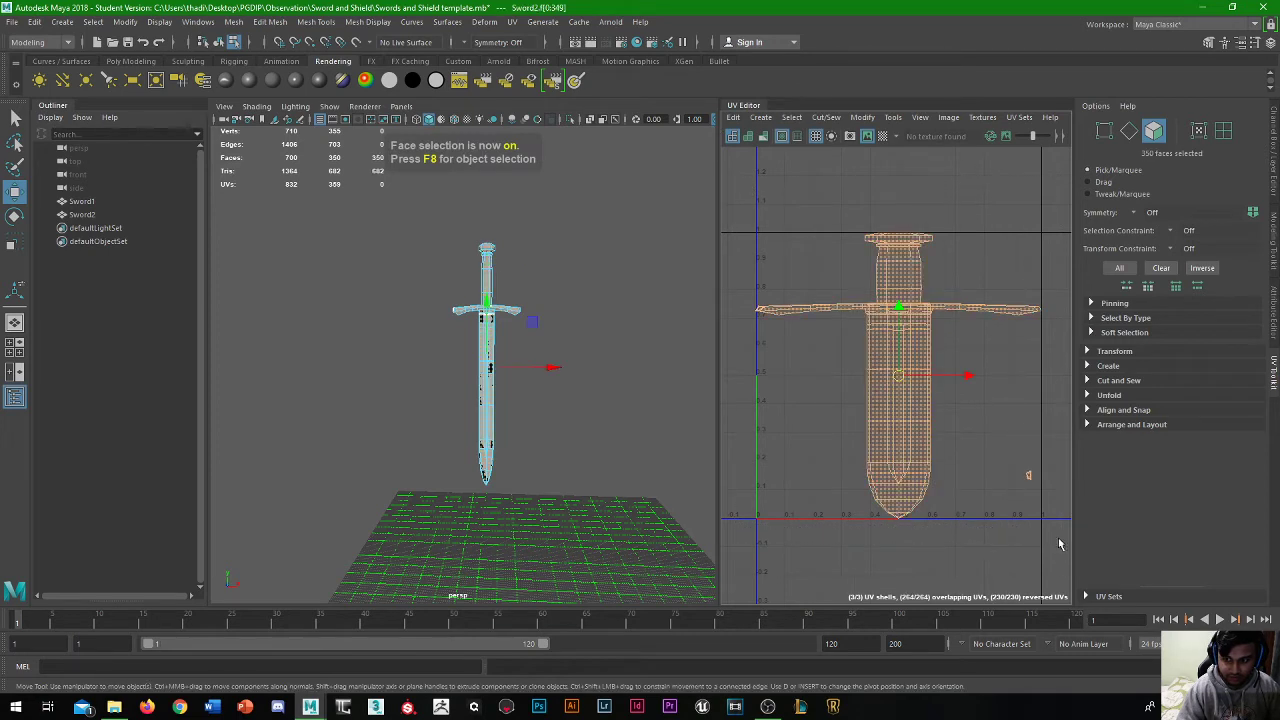
Try a cylindrical UV projection on all Sword2 faces and replace it with a planar projection
click(764, 118)
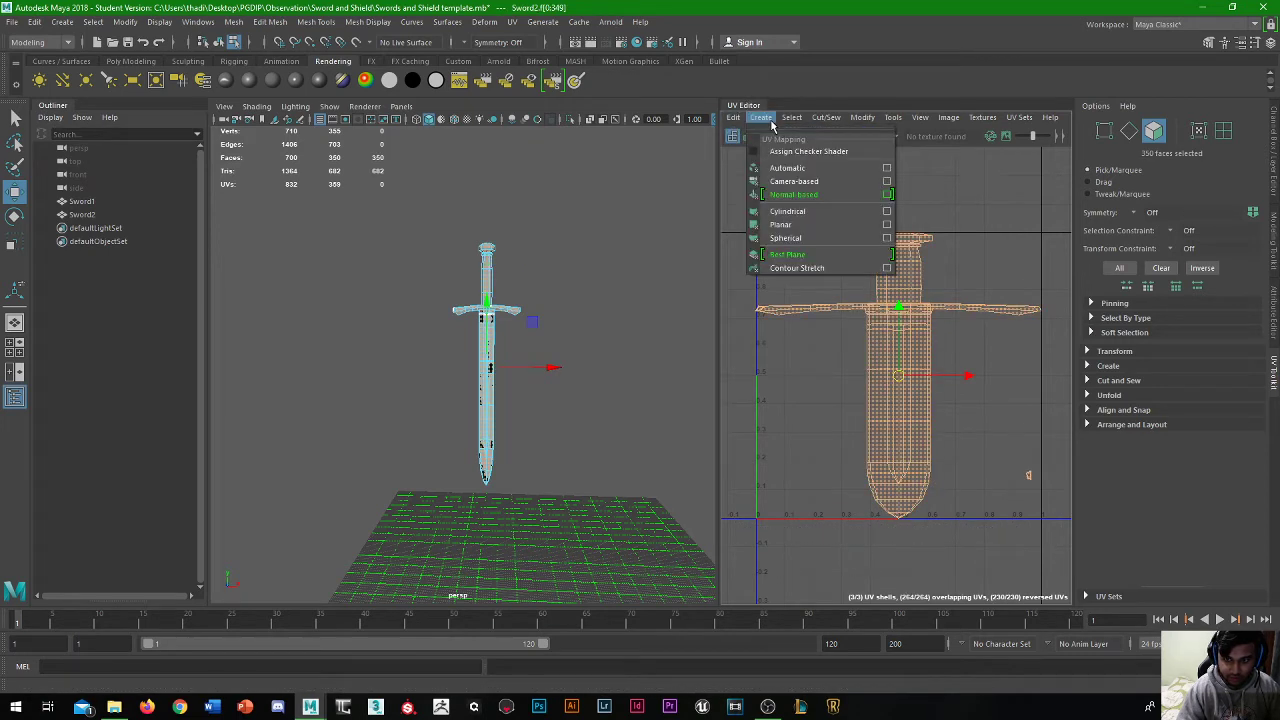
click(800, 212)
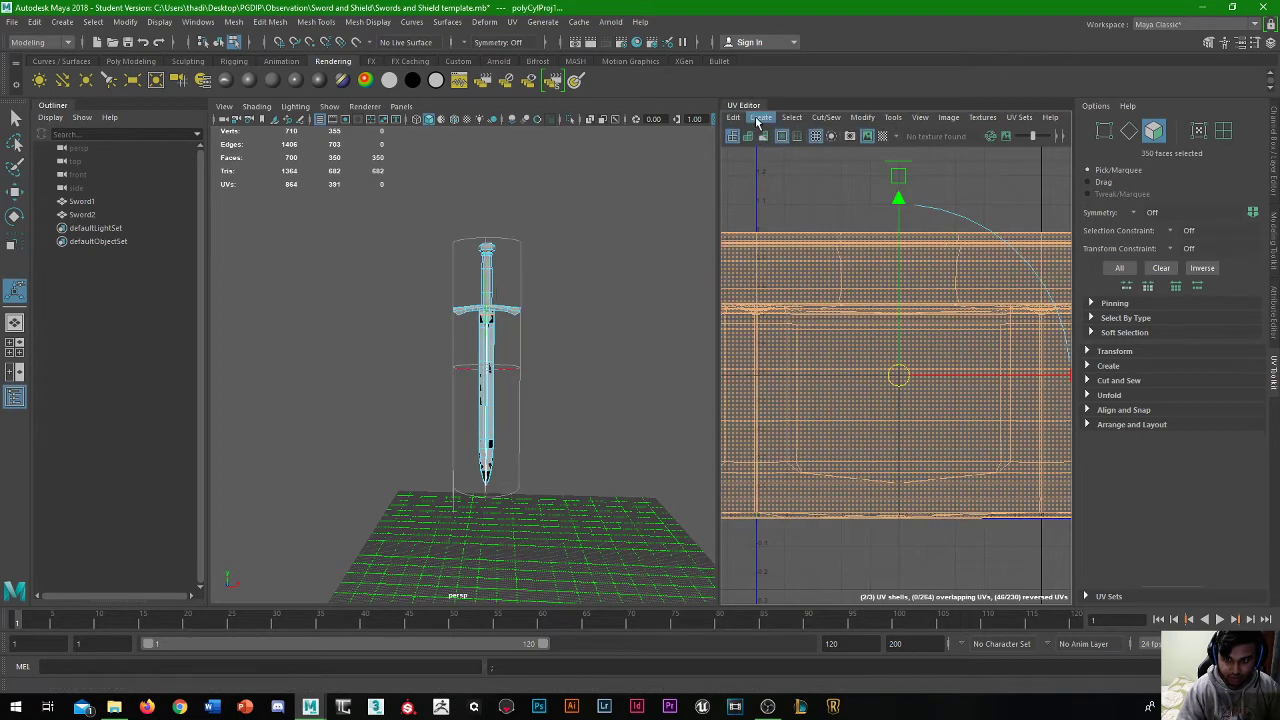
click(760, 118)
click(771, 230)
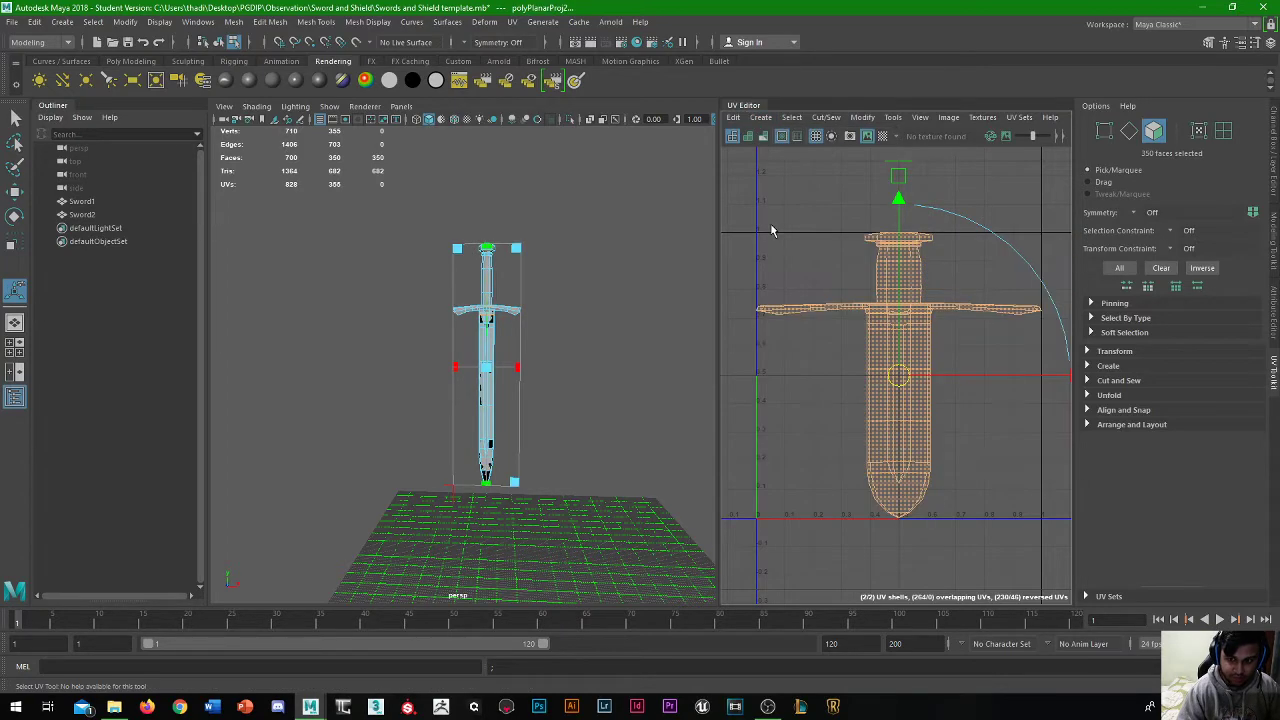
scroll(551, 295, up, 5)
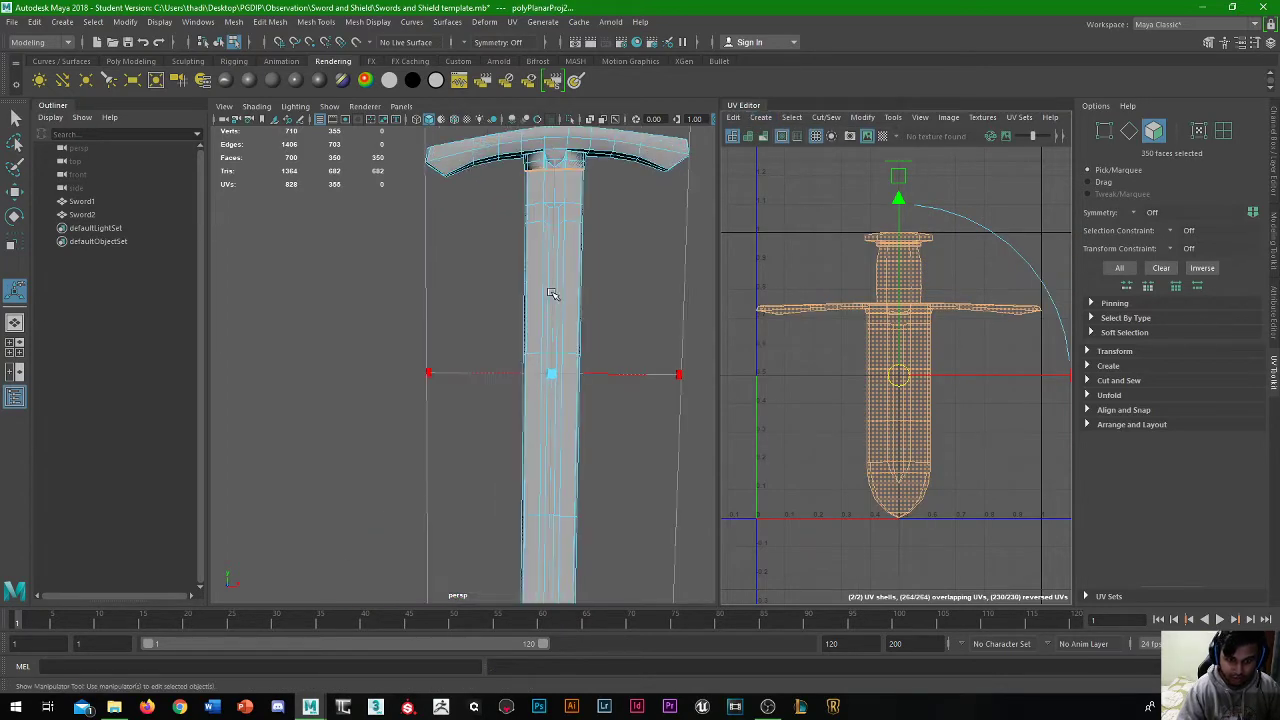
scroll(802, 246, down, 3)
scroll(600, 366, up, 1)
scroll(591, 366, down, 6)
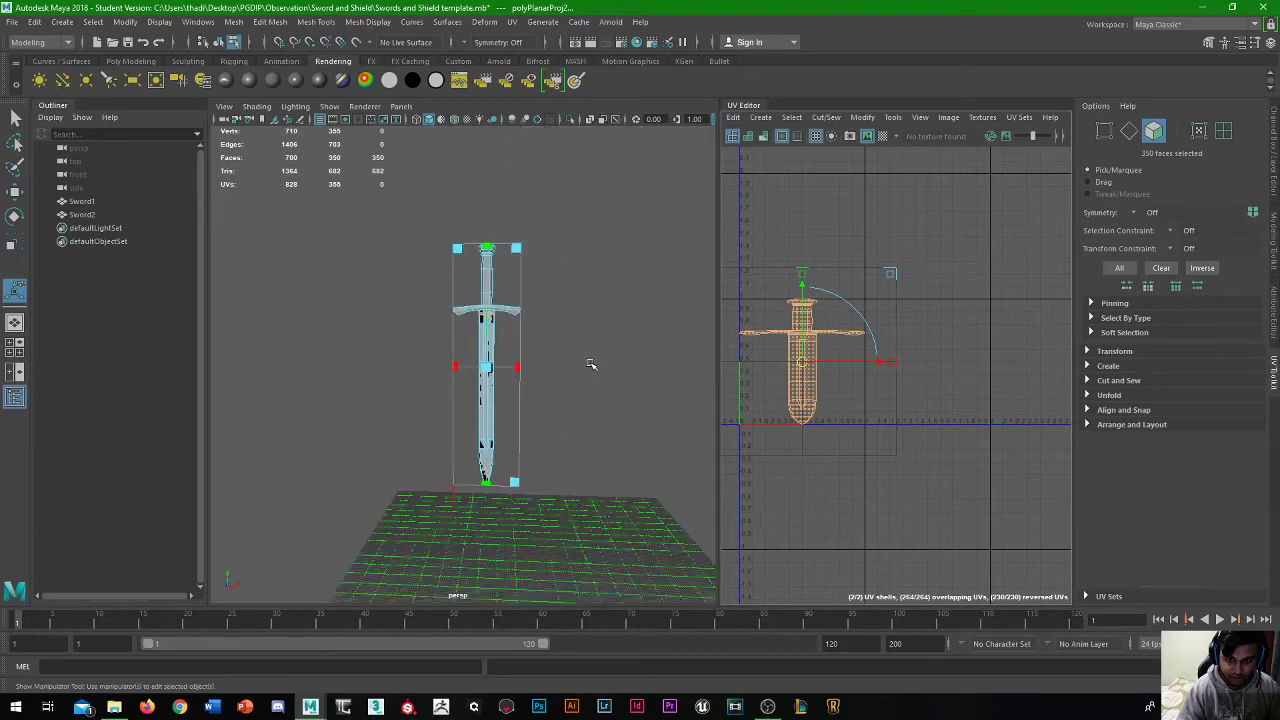
Review the Planar Mapping options for the projection fit and axis, leaving them unapplied
click(763, 118)
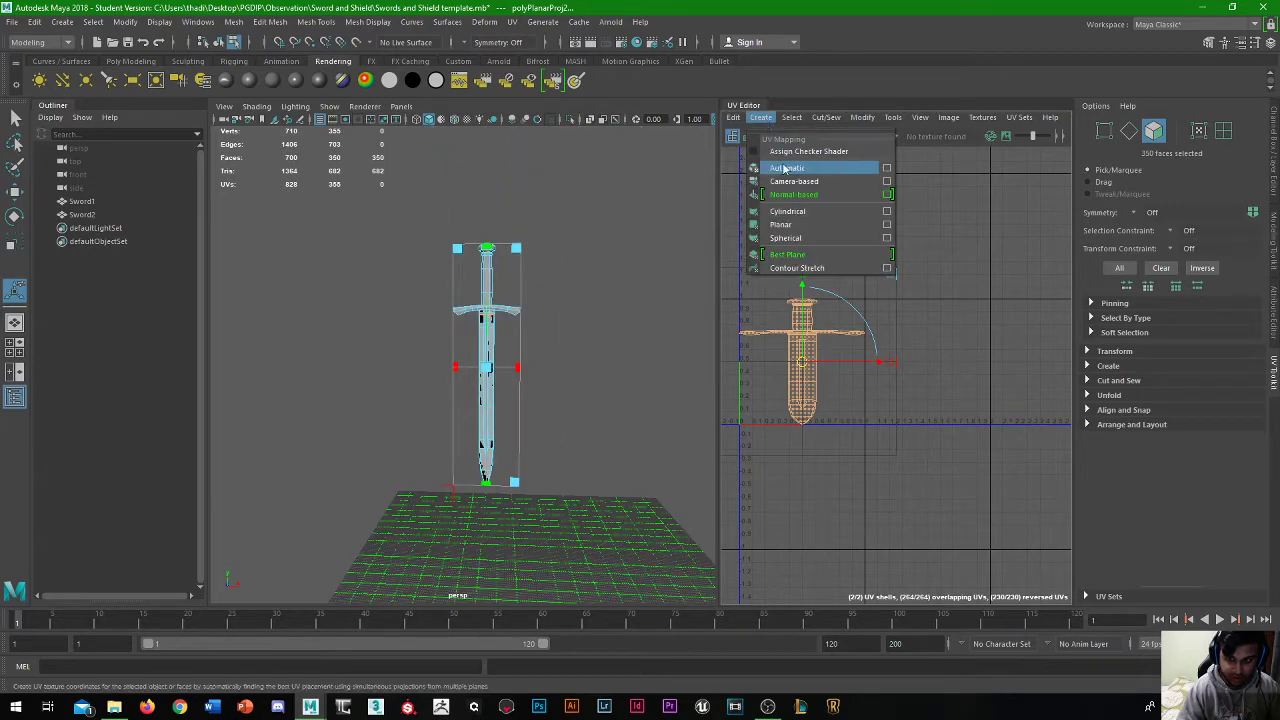
click(884, 228)
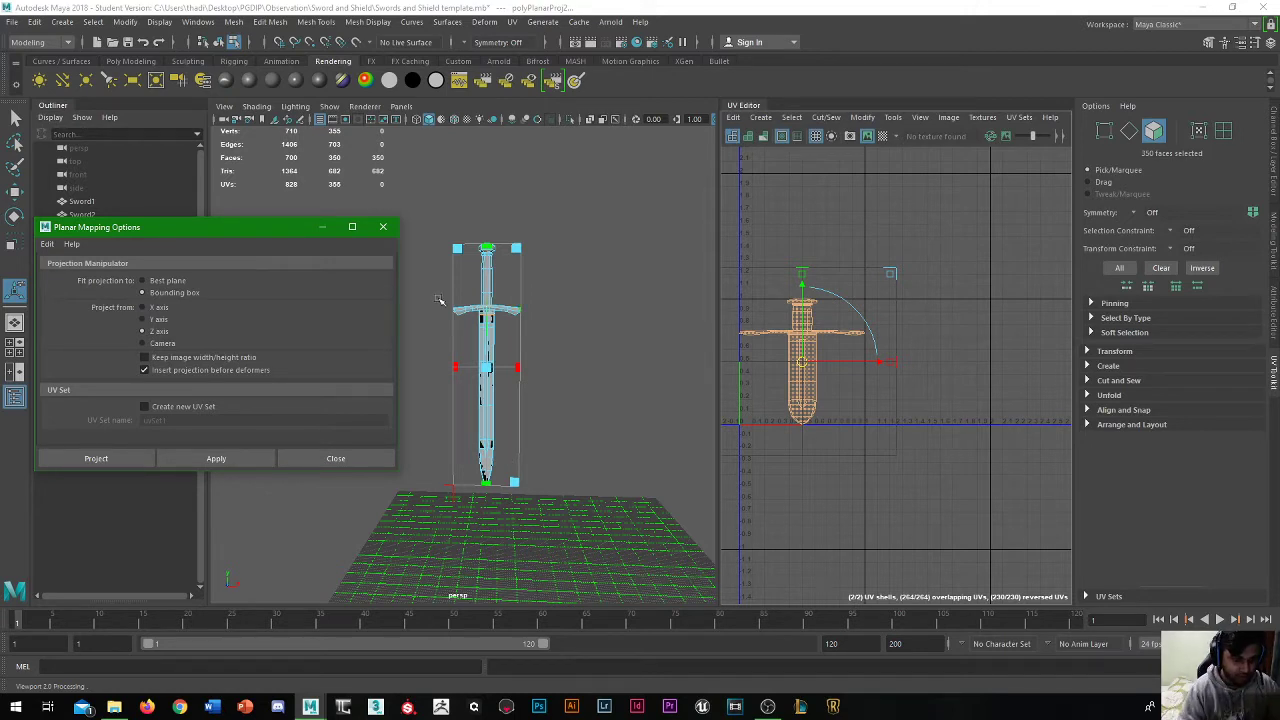
click(336, 458)
Exit the projection manipulator by selecting Sword2 as a whole object, with its hilt and guard framed
key(f)
scroll(481, 202, up, 5)
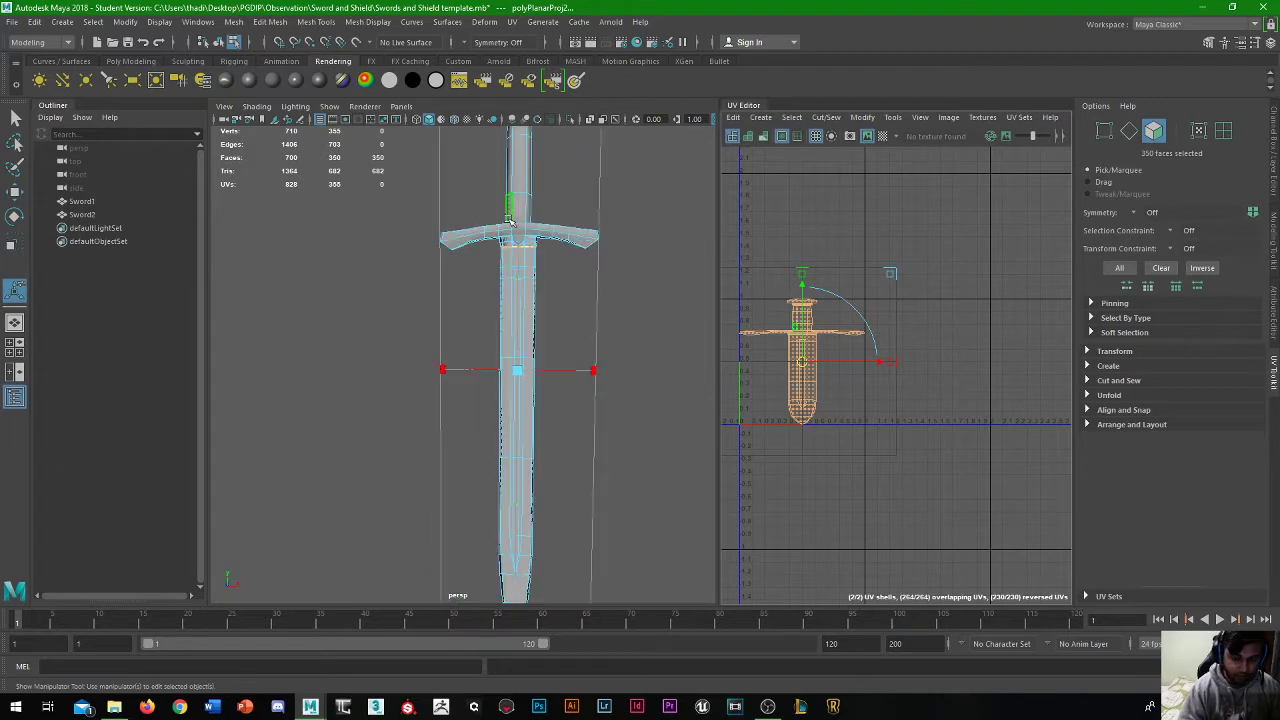
alt+drag(390, 281, 371, 280)
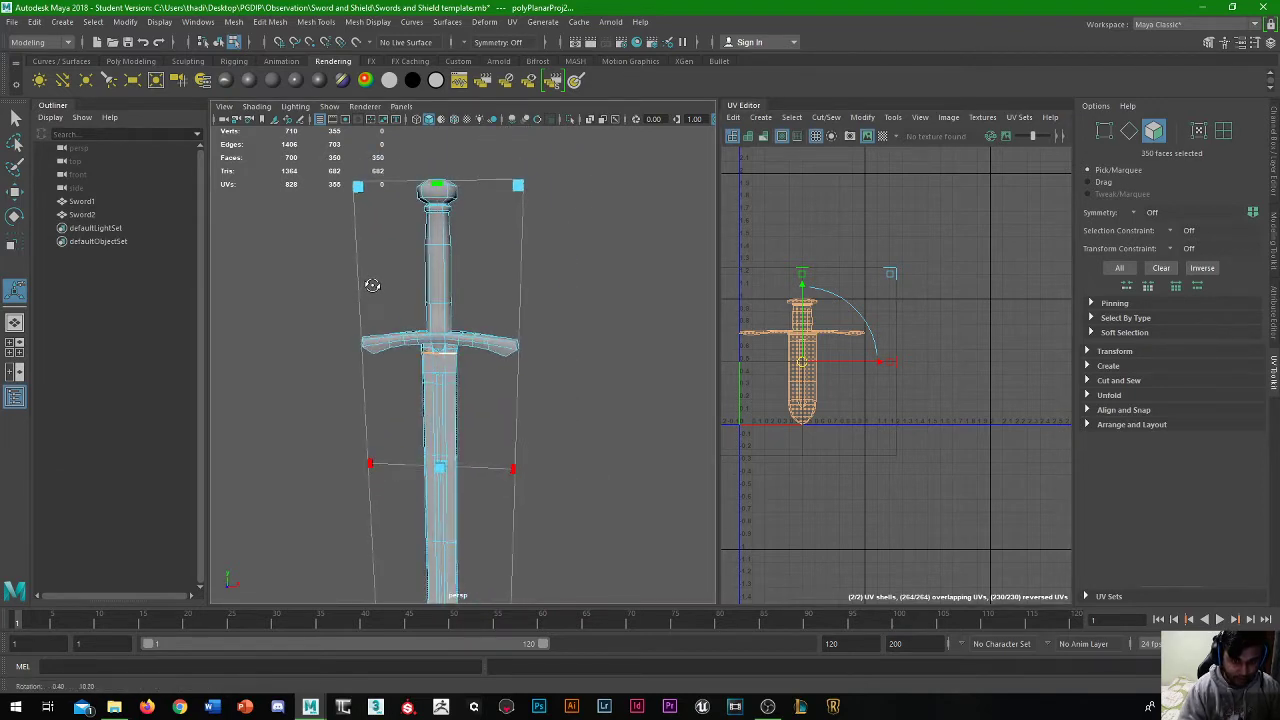
alt+drag(529, 309, 484, 301)
scroll(484, 301, down, 5)
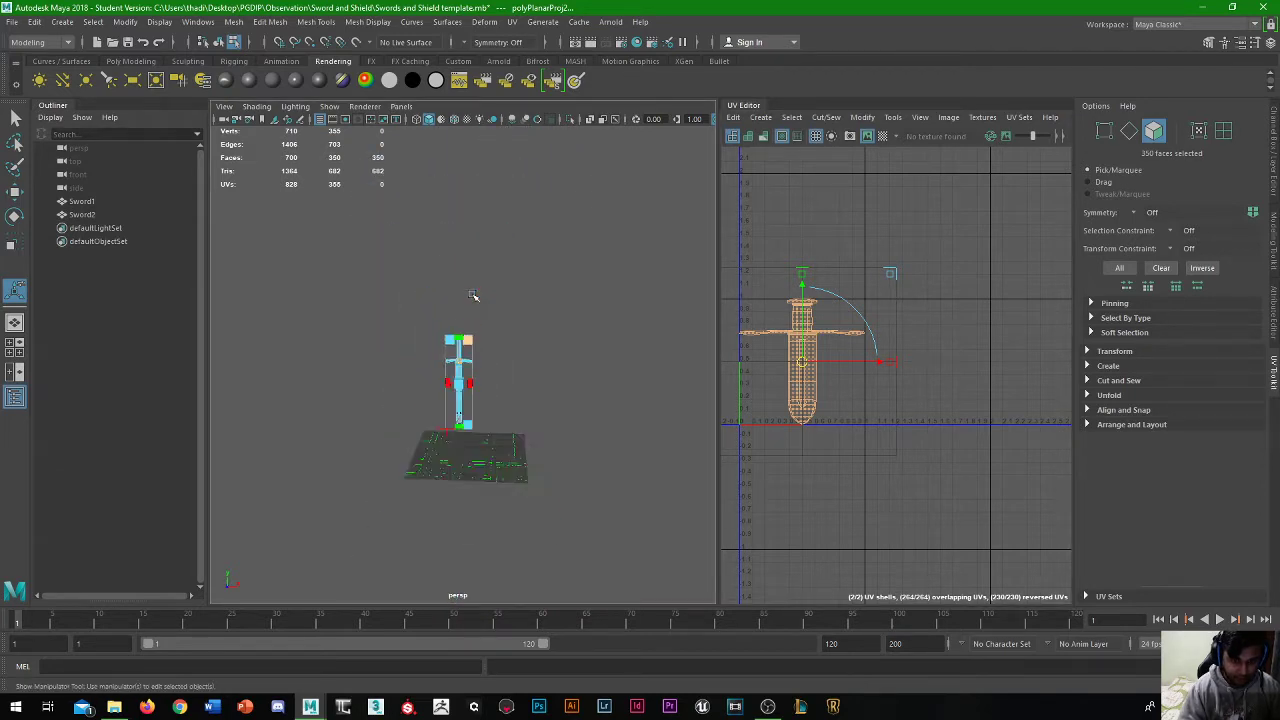
click(84, 215)
key(F8)
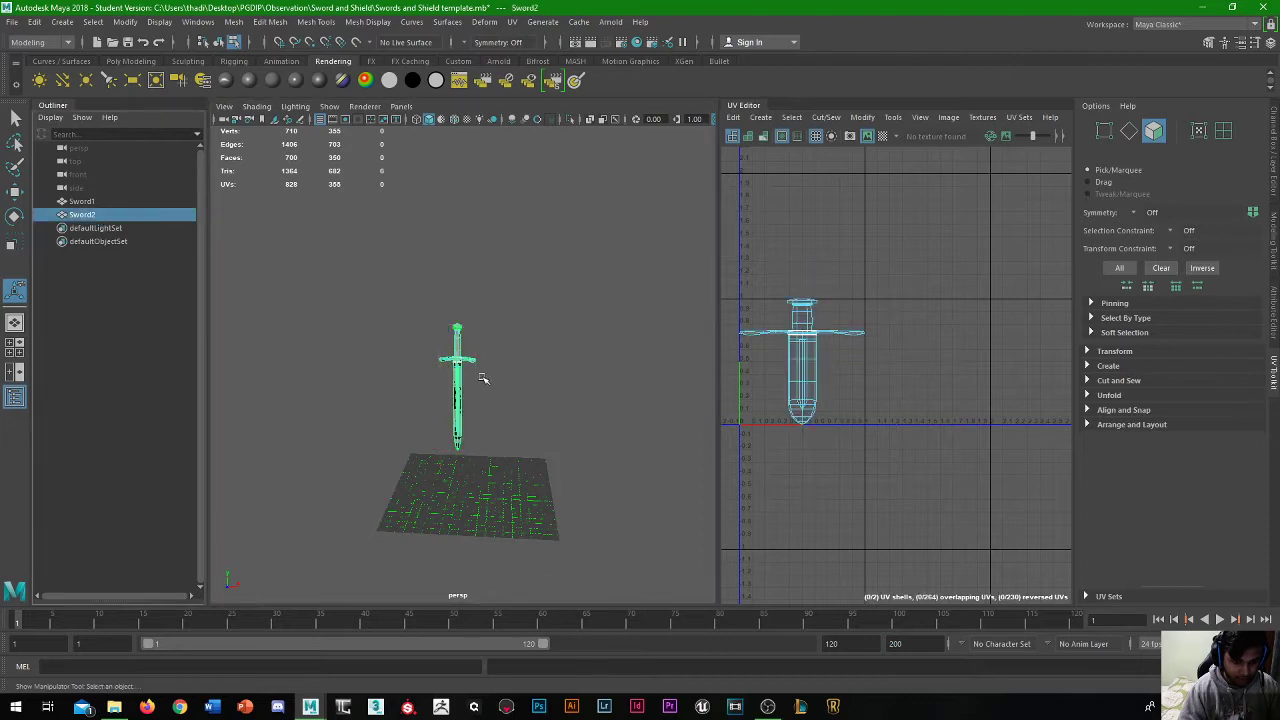
key(f)
mouse_move(441, 372)
alt+mouse_down()
mouse_move(406, 371)
mouse_move(420, 395)
mouse_move(445, 380)
alt+mouse_up()
scroll(461, 314, up, 3)
alt+drag(461, 314, 503, 311)
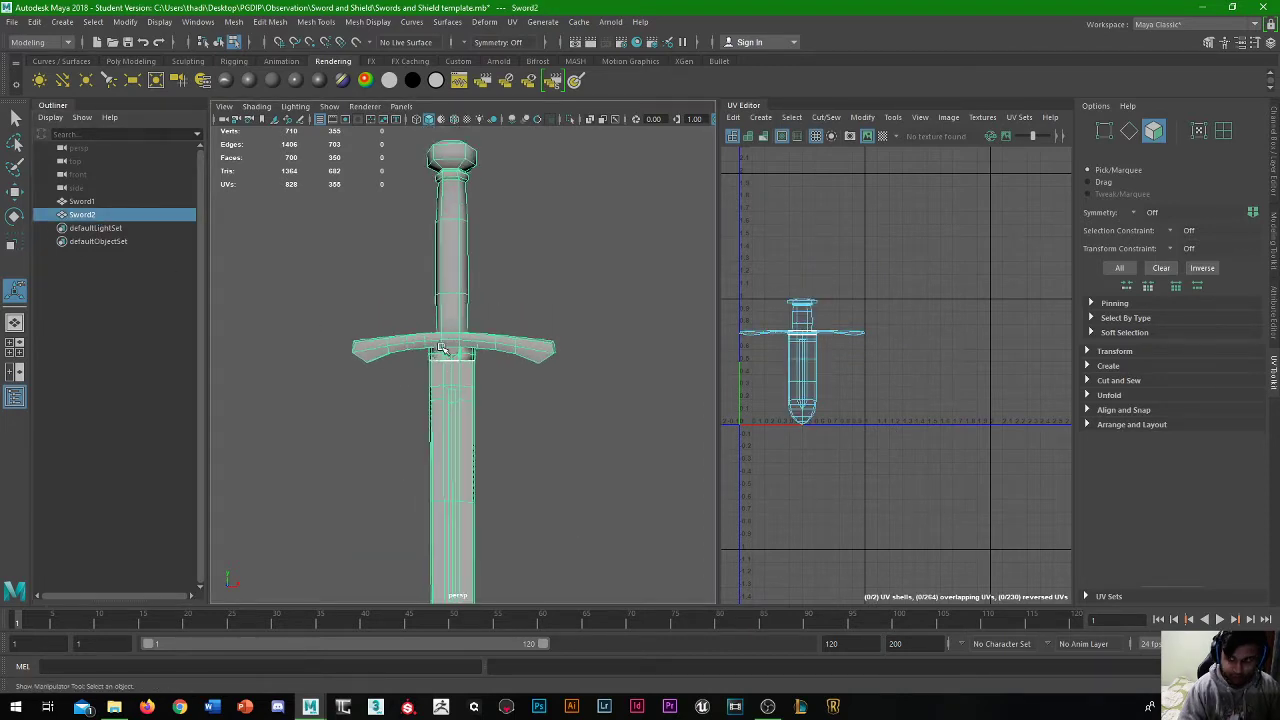
Switch Sword2 to edge selection and select the first edge where the blade collar meets the underside of the guard
key(F10)
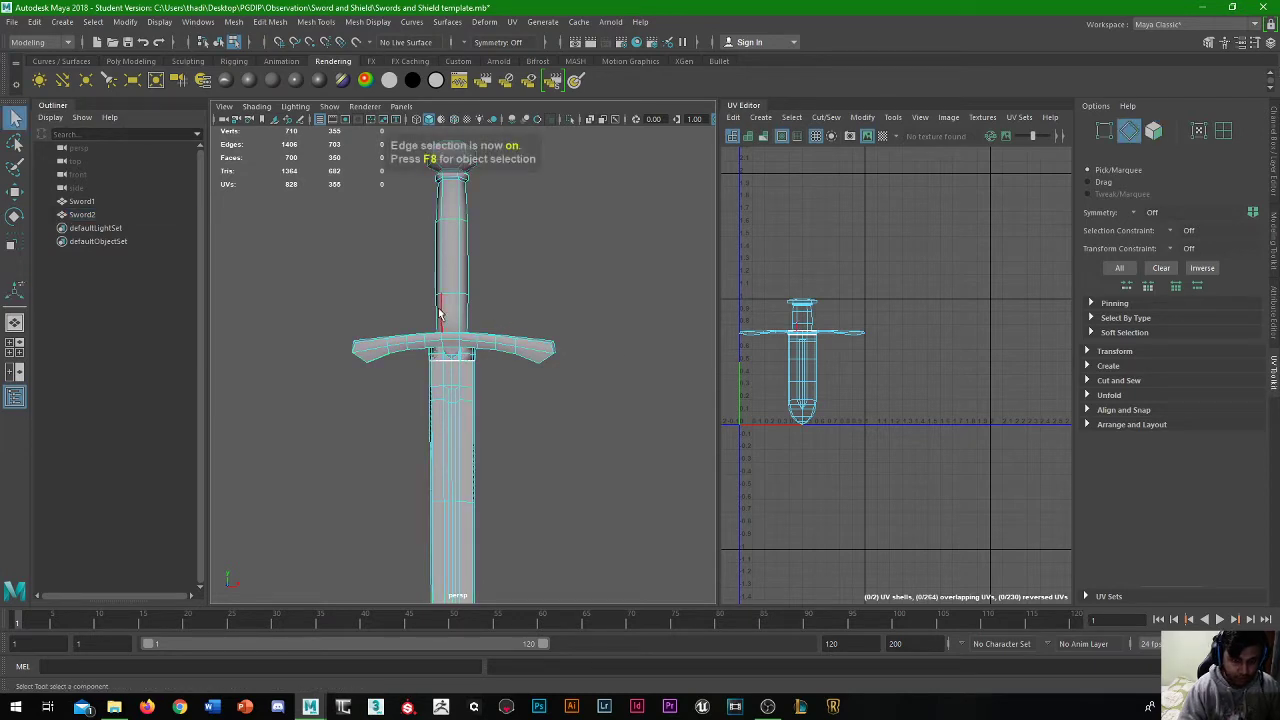
alt+drag(343, 288, 346, 302)
alt+middle_drag(417, 391, 415, 375)
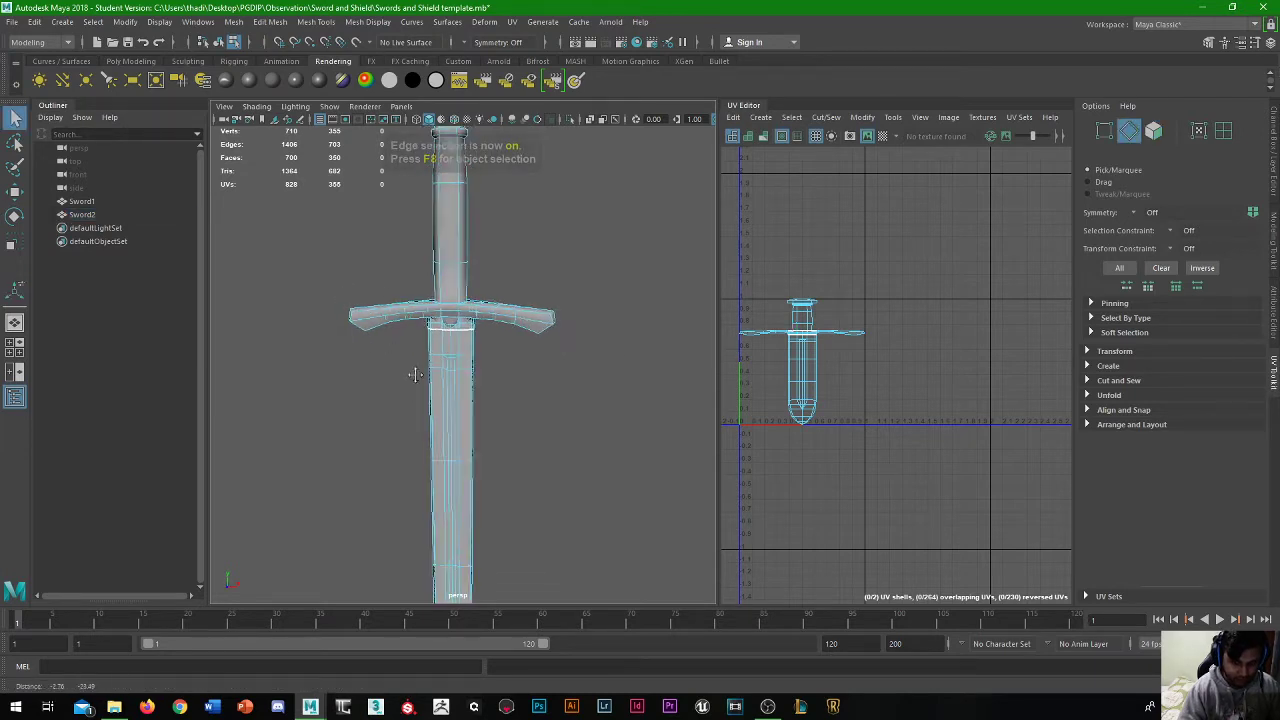
alt+drag(415, 374, 371, 249)
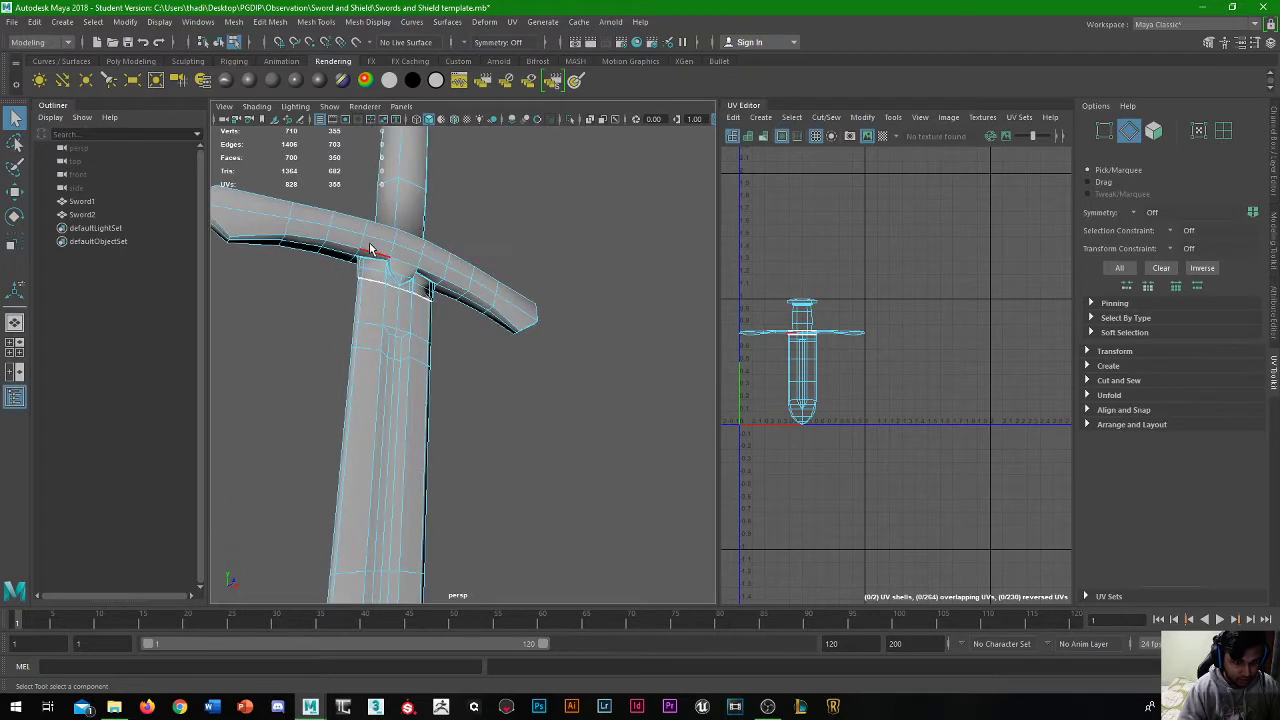
scroll(371, 252, up, 4)
alt+middle_drag(371, 254, 489, 337)
alt+drag(489, 337, 450, 305)
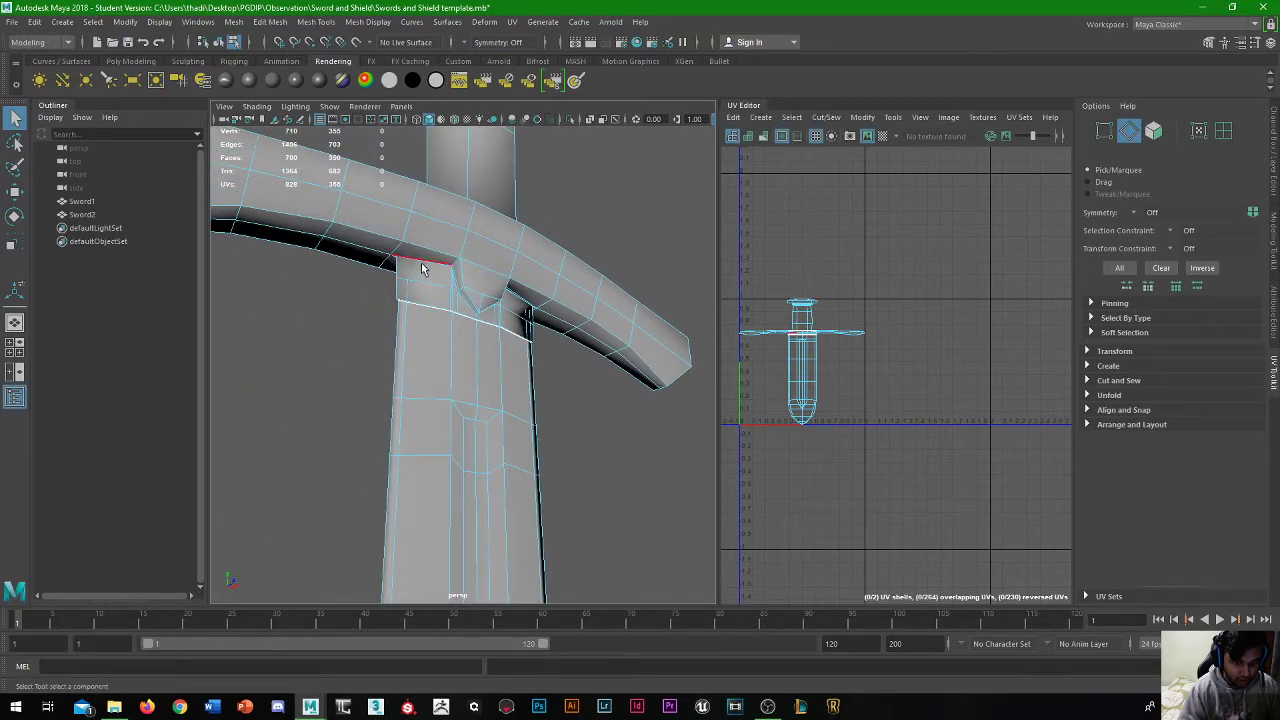
scroll(416, 260, up, 2)
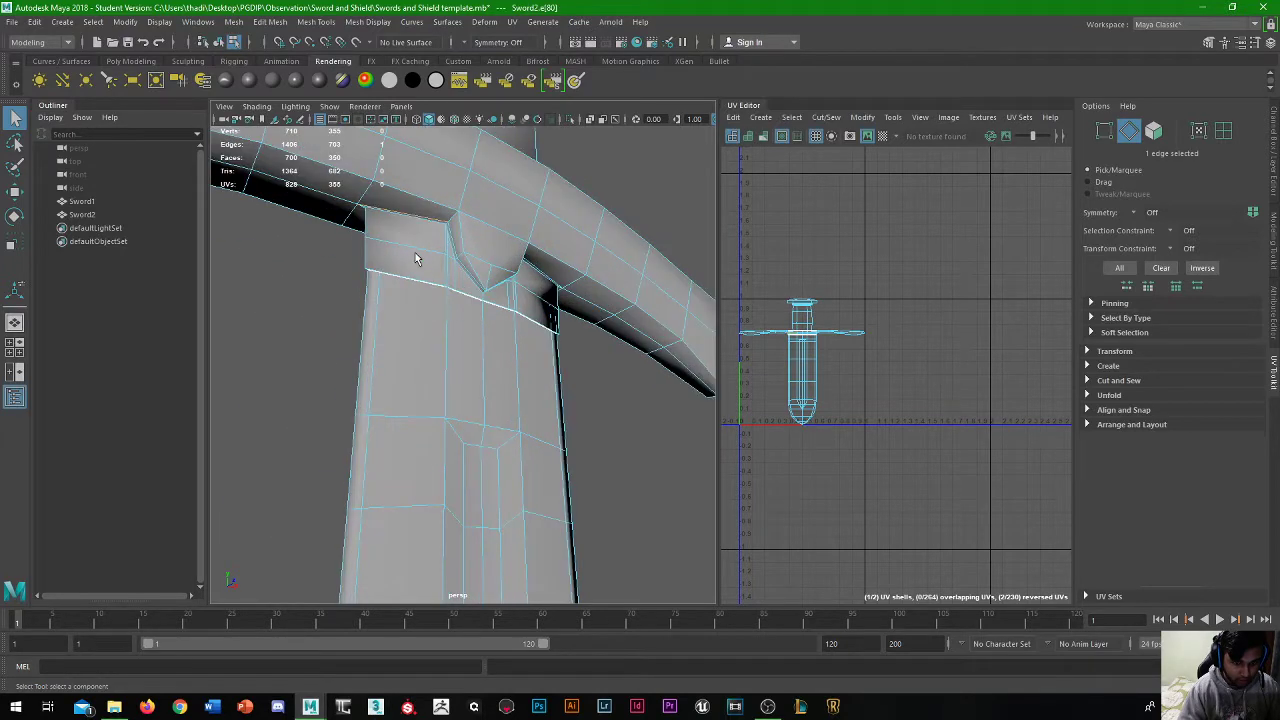
Add the collar edges running beside and around the guard's pointed centre tip to the seam selection
alt+drag(423, 262, 547, 358)
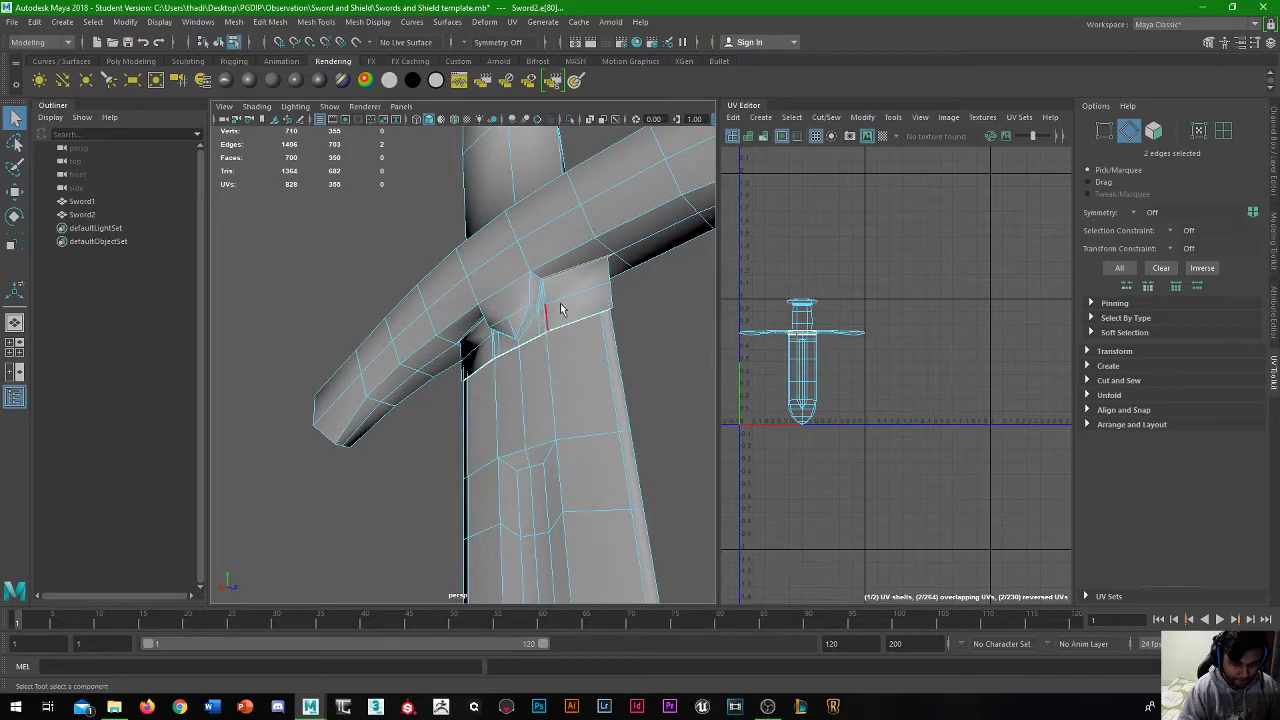
scroll(560, 310, up, 2)
alt+drag(557, 250, 399, 299)
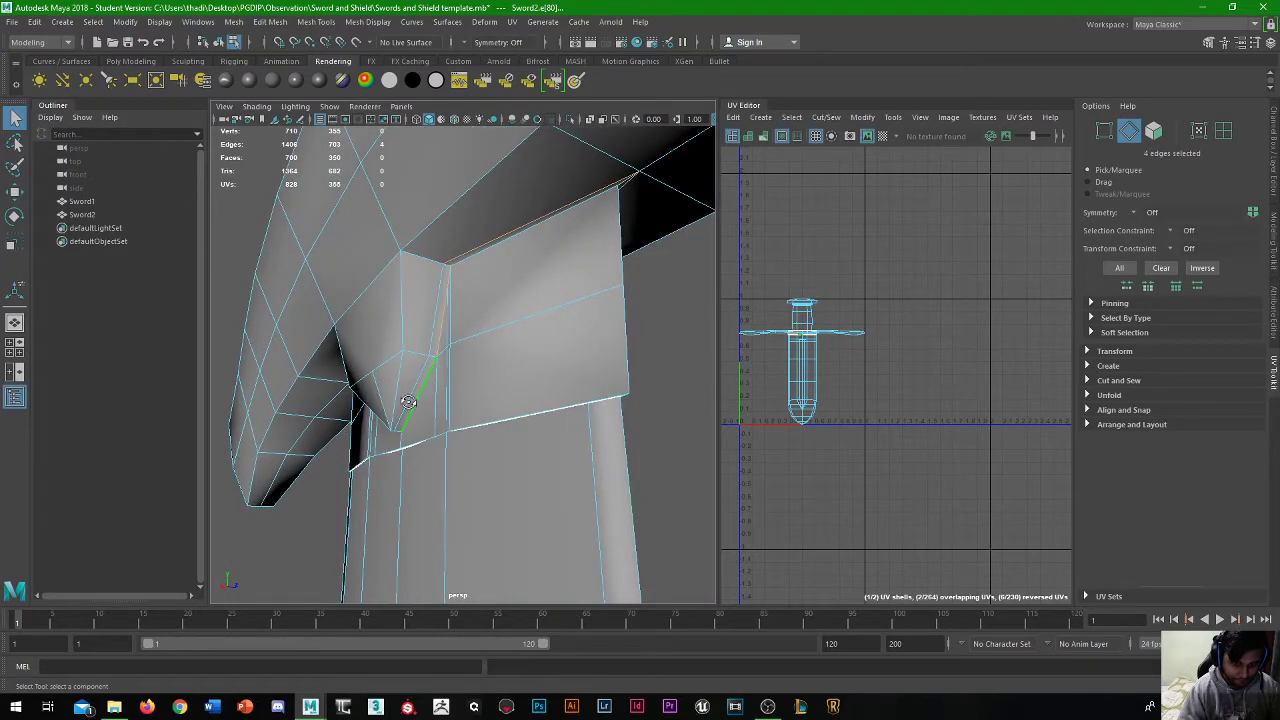
alt+drag(408, 402, 576, 396)
shift+click(392, 366)
alt+middle_drag(349, 374, 433, 418)
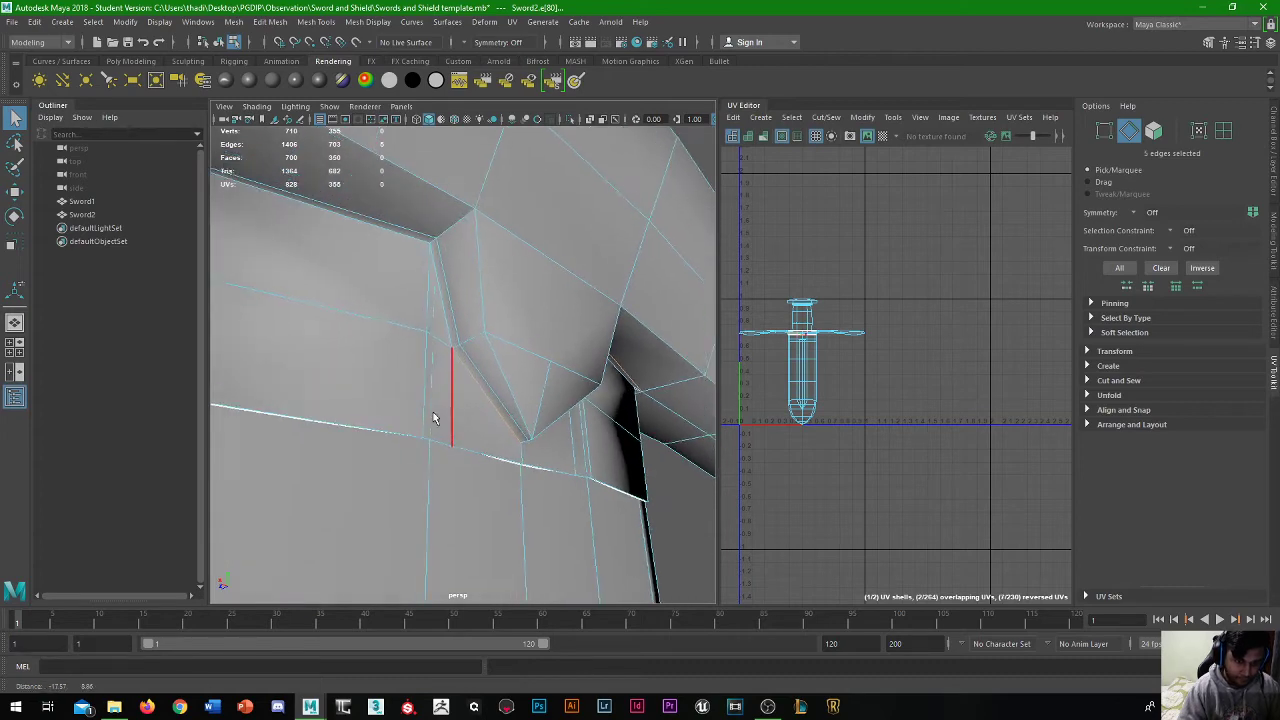
alt+drag(419, 328, 510, 377)
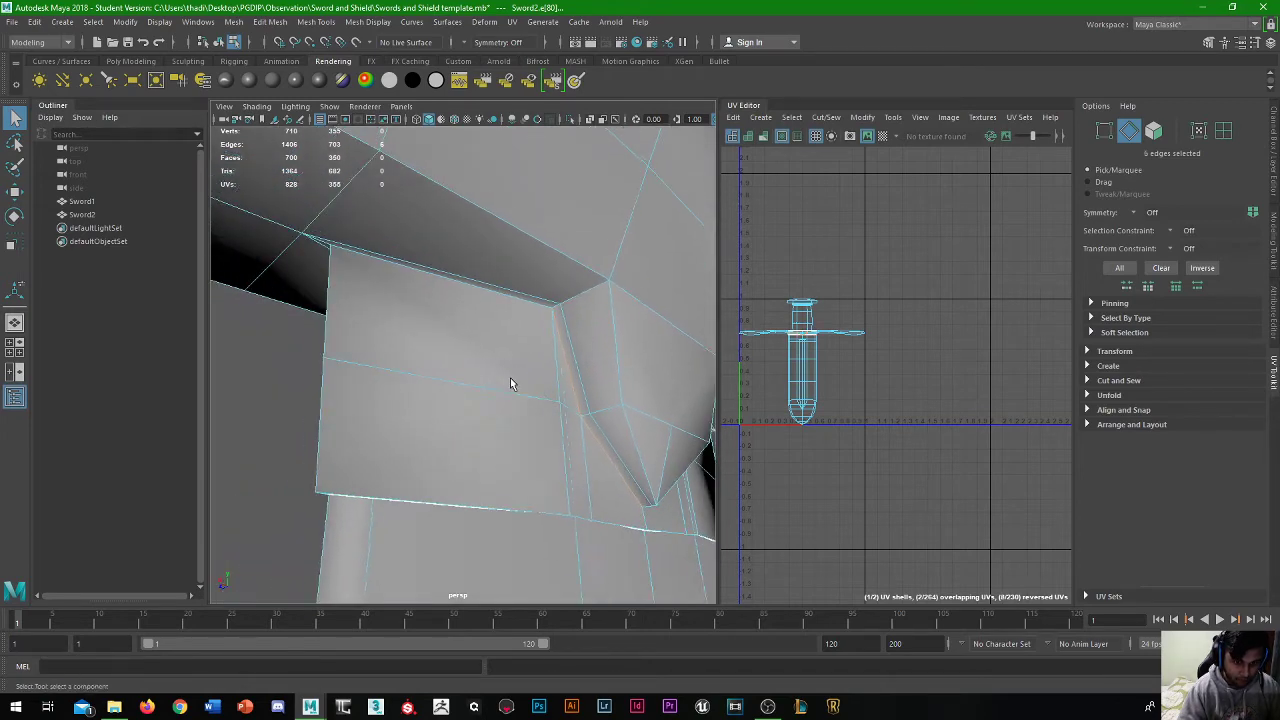
Complete the seam selection around the remaining collar-to-guard edges and cut the UVs along it
shift+click(485, 294)
alt+drag(485, 294, 560, 368)
shift+click(563, 368)
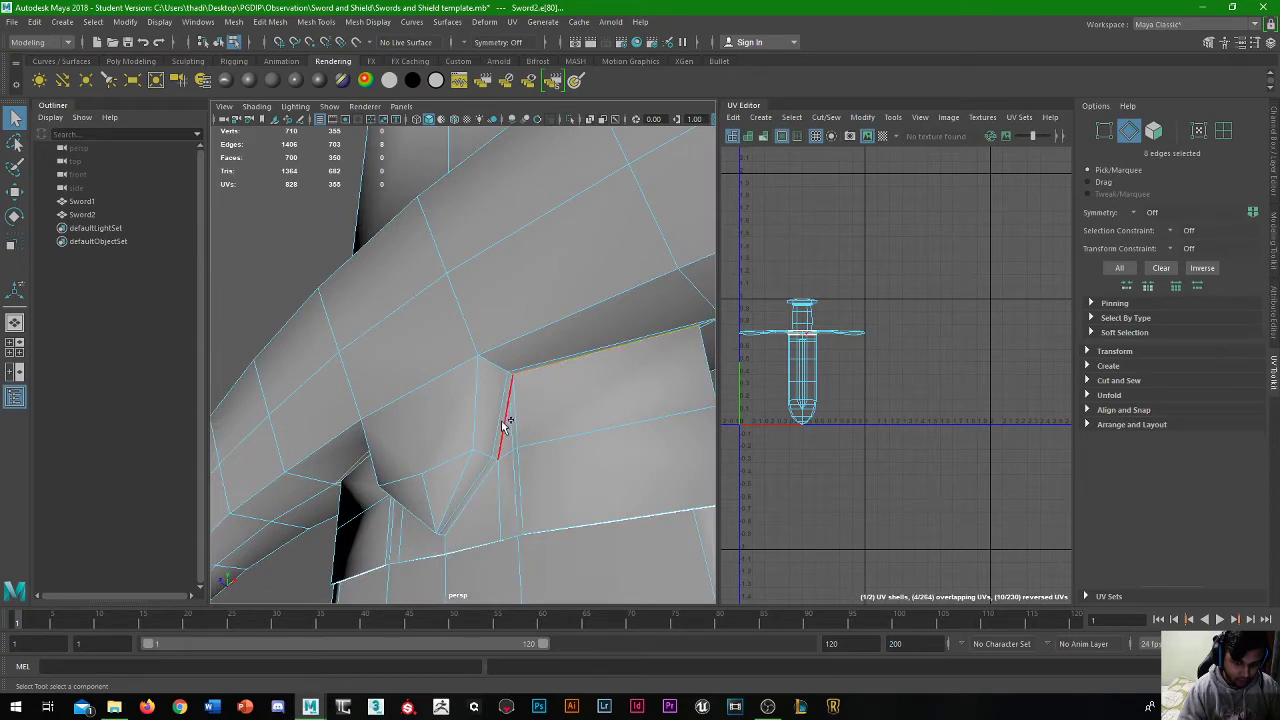
shift+click(480, 495)
alt+drag(480, 495, 456, 338)
shift+click(305, 462)
scroll(468, 479, down, 3)
key(f)
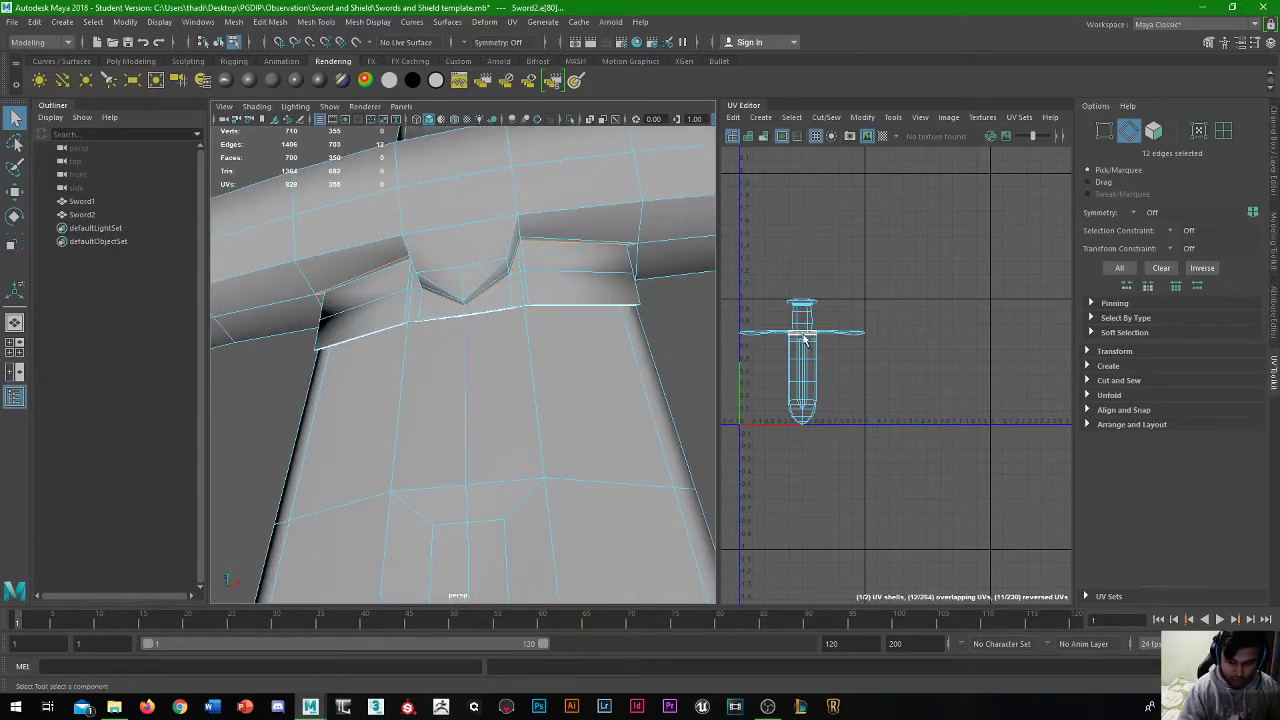
shift+right_click(805, 340)
click(760, 356)
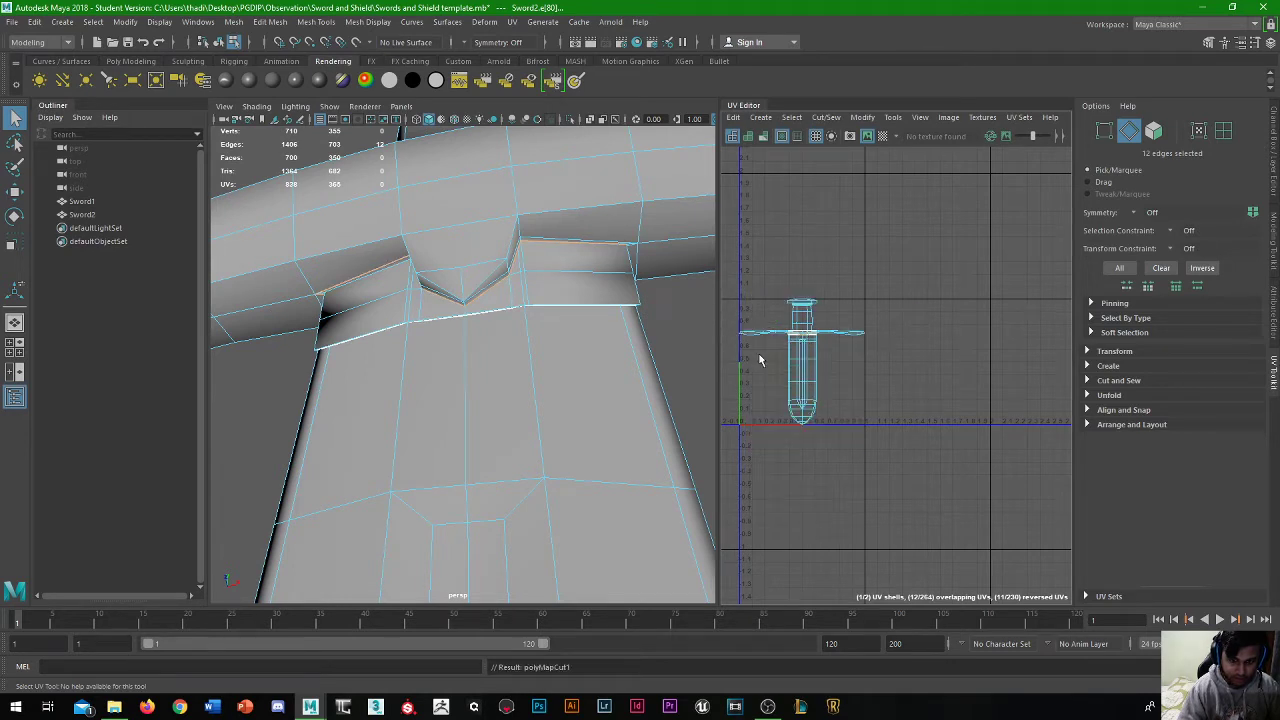
click(746, 279)
Select the edge loop running along the thin sides of the blade, starting just below the collar
scroll(472, 252, up, 3)
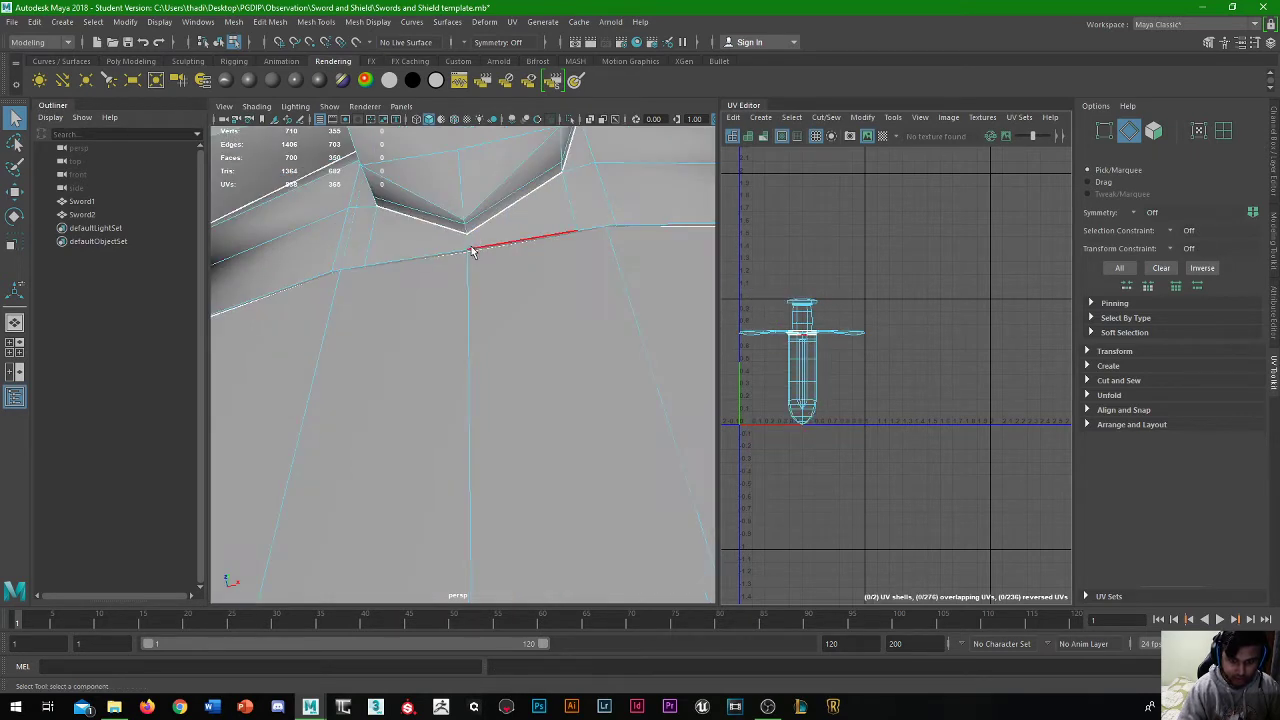
alt+middle_drag(496, 284, 413, 401)
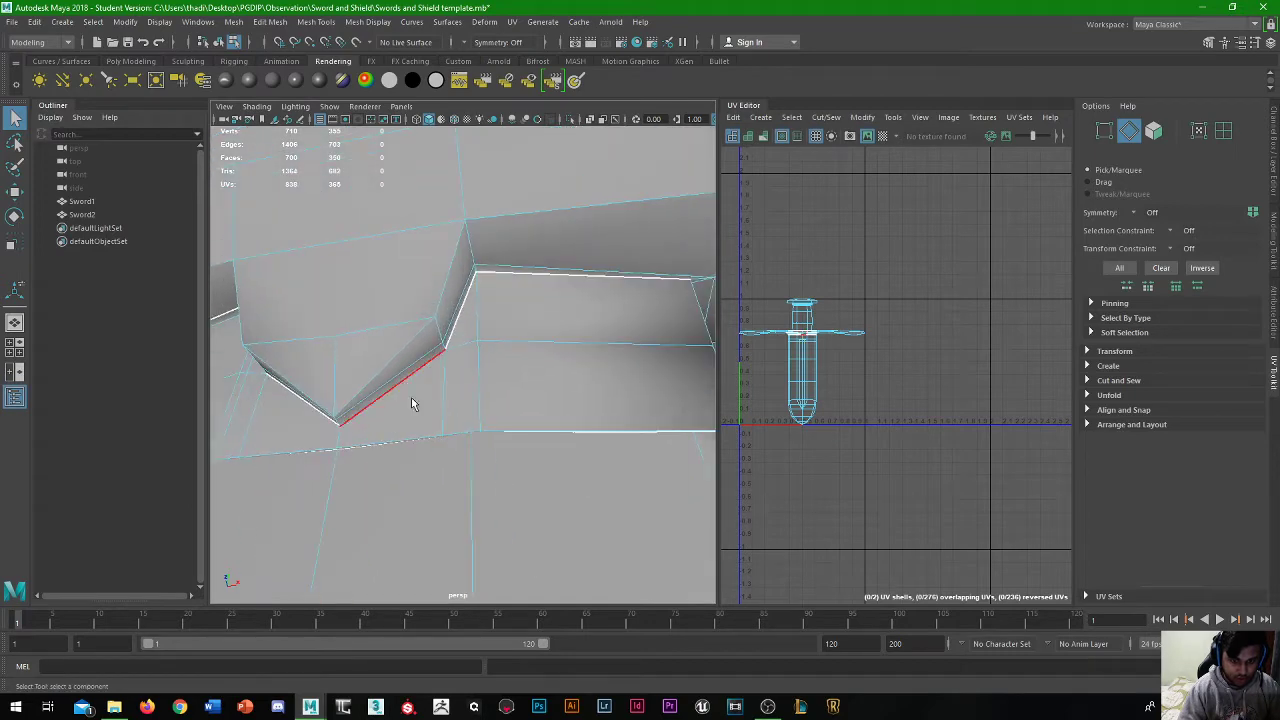
click(1129, 133)
alt+drag(458, 385, 449, 362)
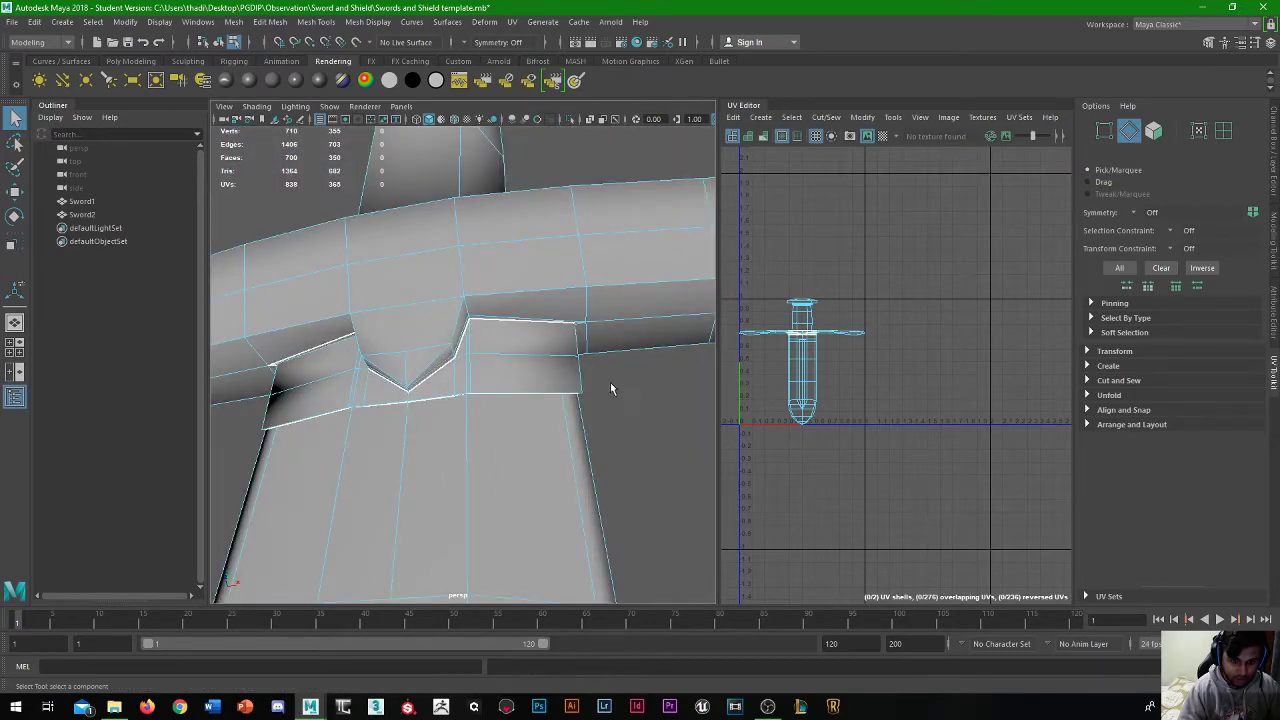
alt+drag(612, 389, 424, 370)
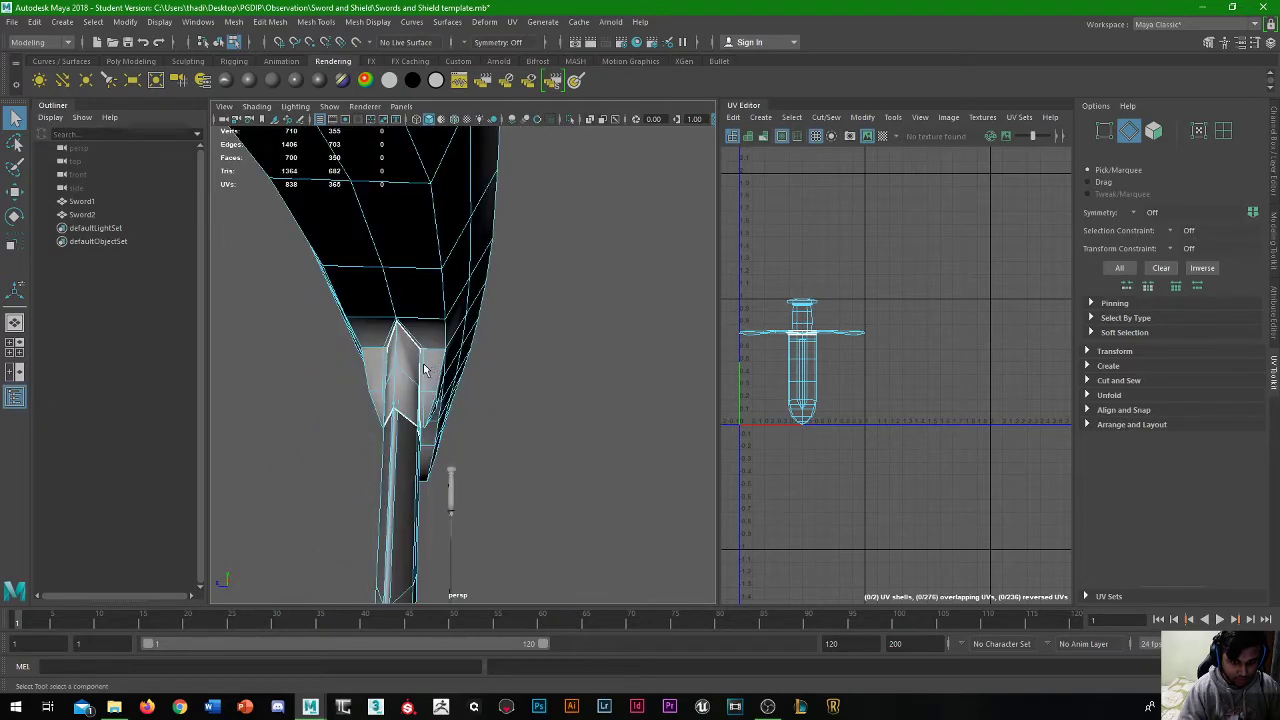
shift+double_click(393, 431)
alt+drag(396, 428, 560, 200)
scroll(552, 163, up, 5)
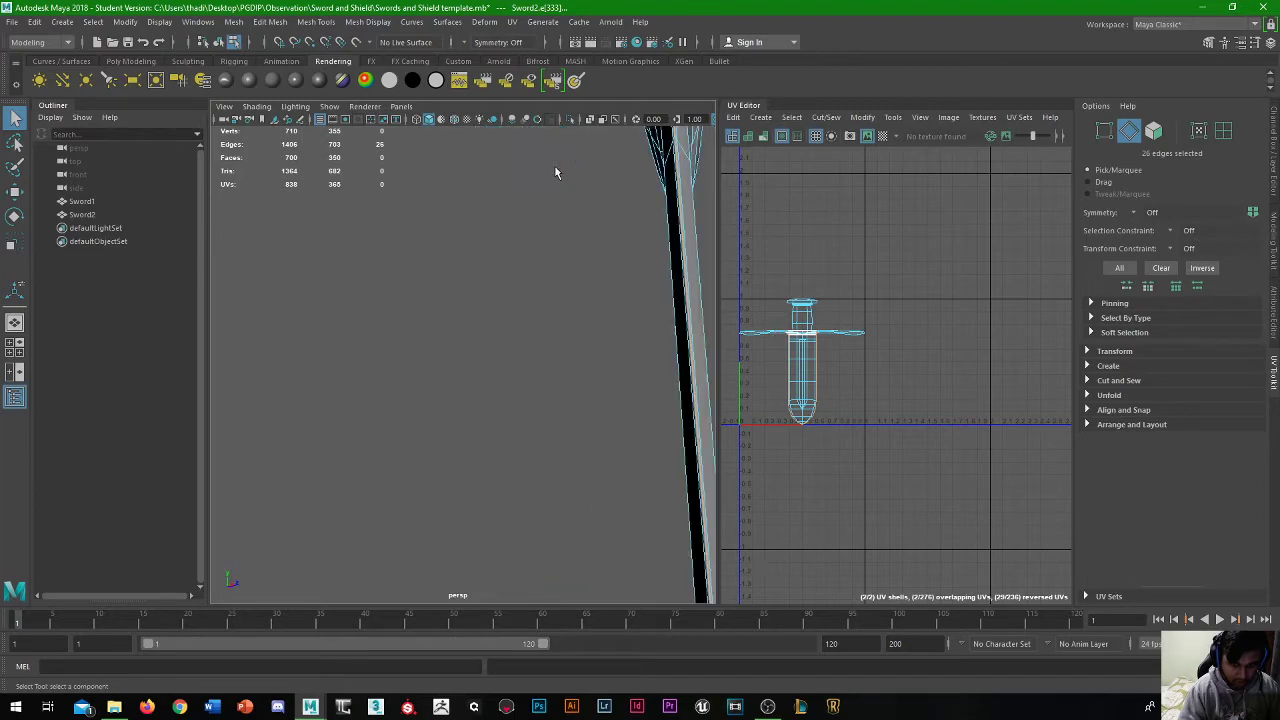
Add the missing side edges up to the guard to the blade selection and cut the UVs along it
alt+middle_drag(668, 158, 480, 343)
scroll(506, 160, up, 3)
alt+middle_drag(540, 194, 540, 312)
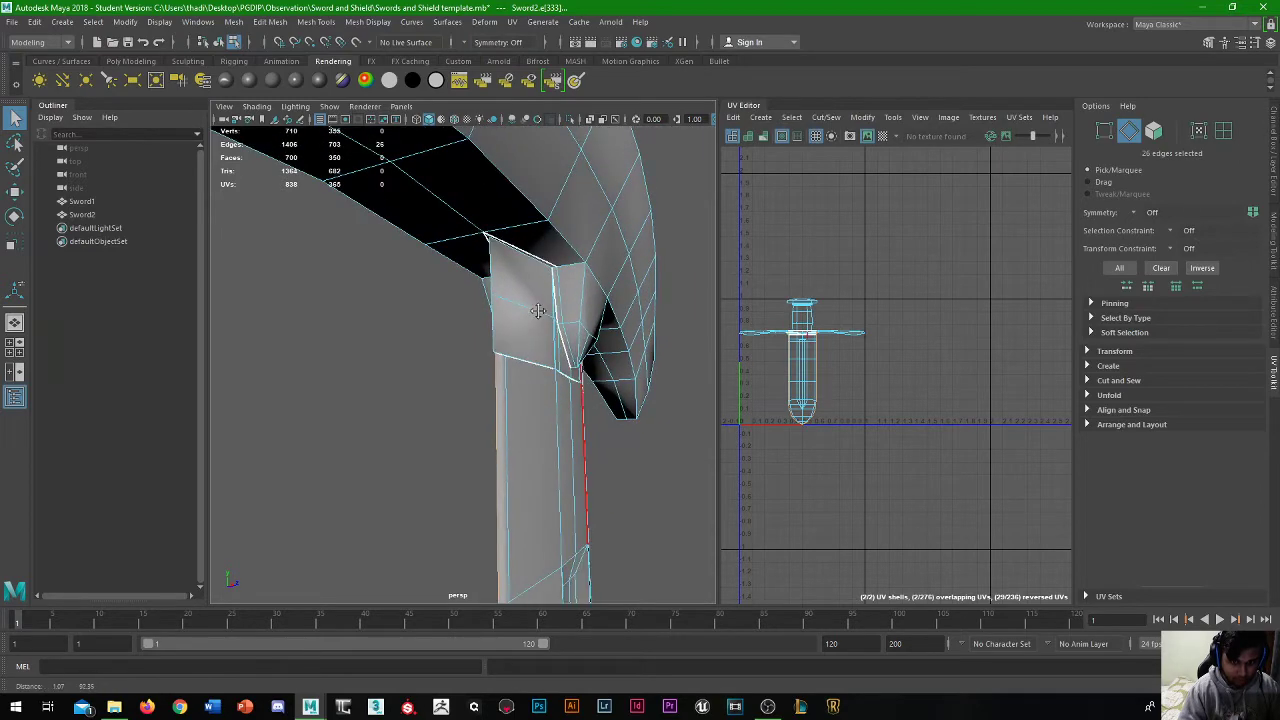
alt+drag(545, 315, 595, 208)
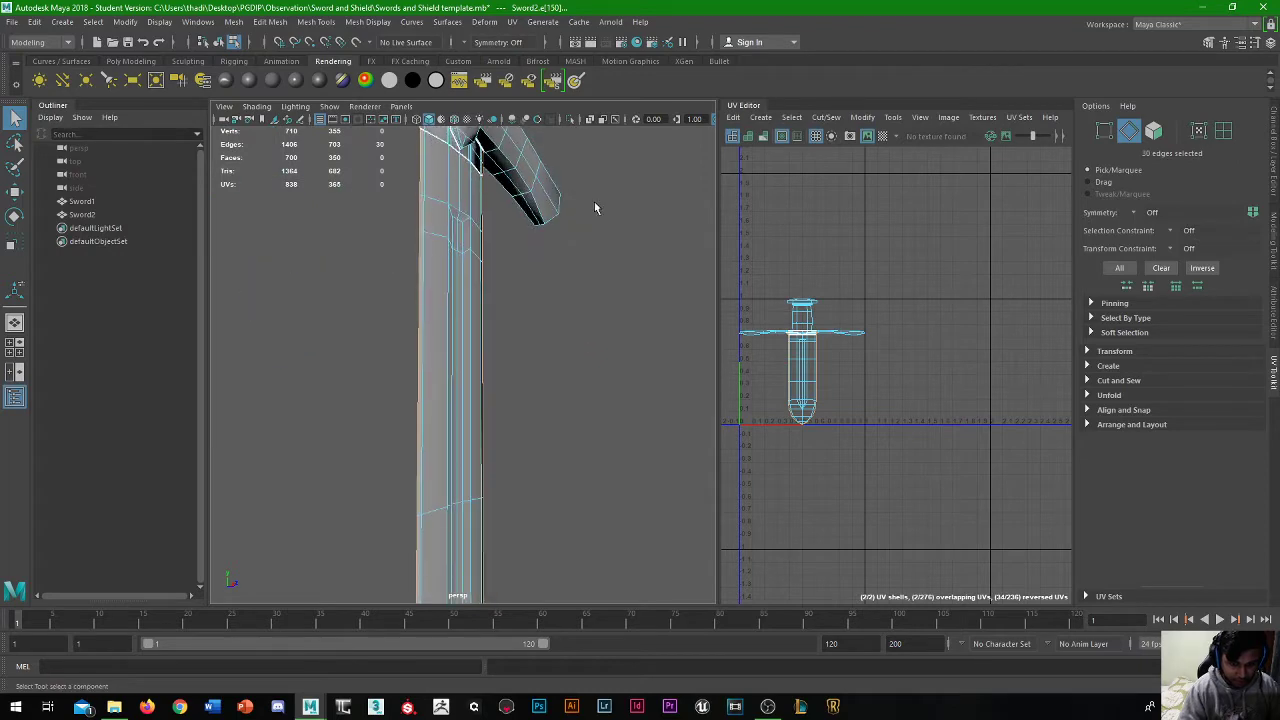
shift+right_click(797, 383)
click(757, 399)
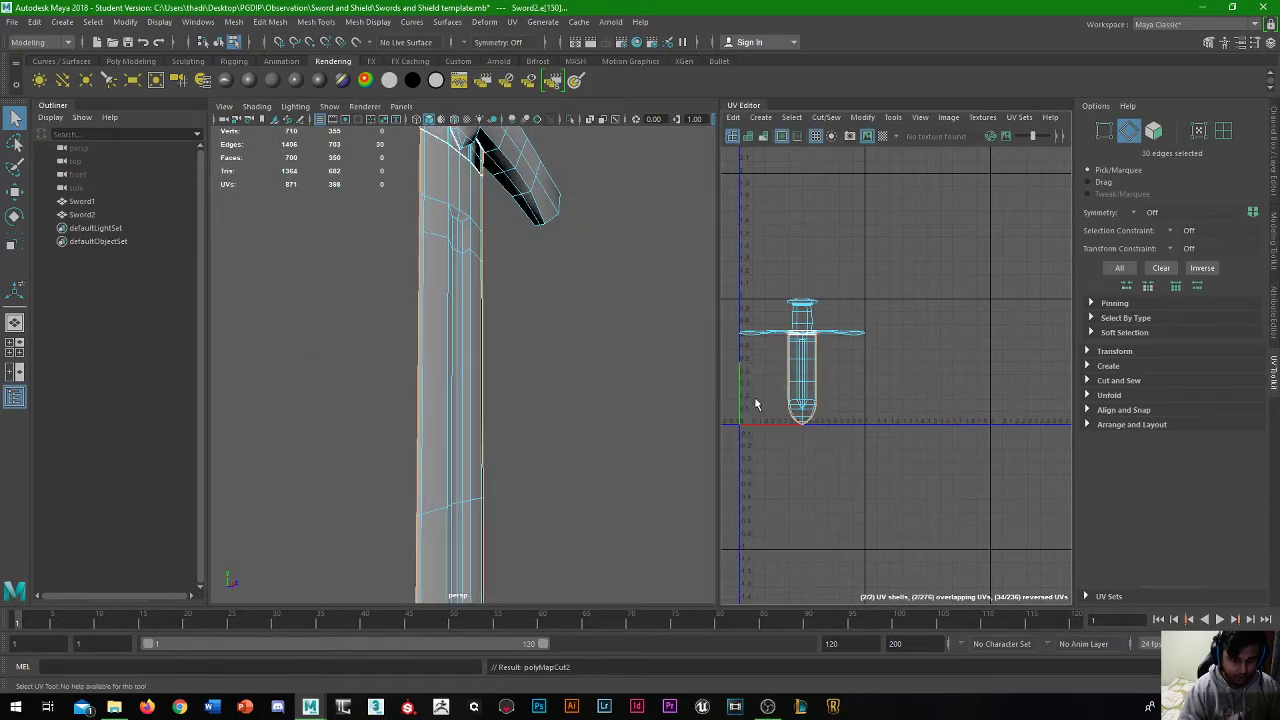
Select the two blade UV shells and move them horizontally out of the U1V1 tile into the U2V1 tile
alt+drag(563, 346, 505, 306)
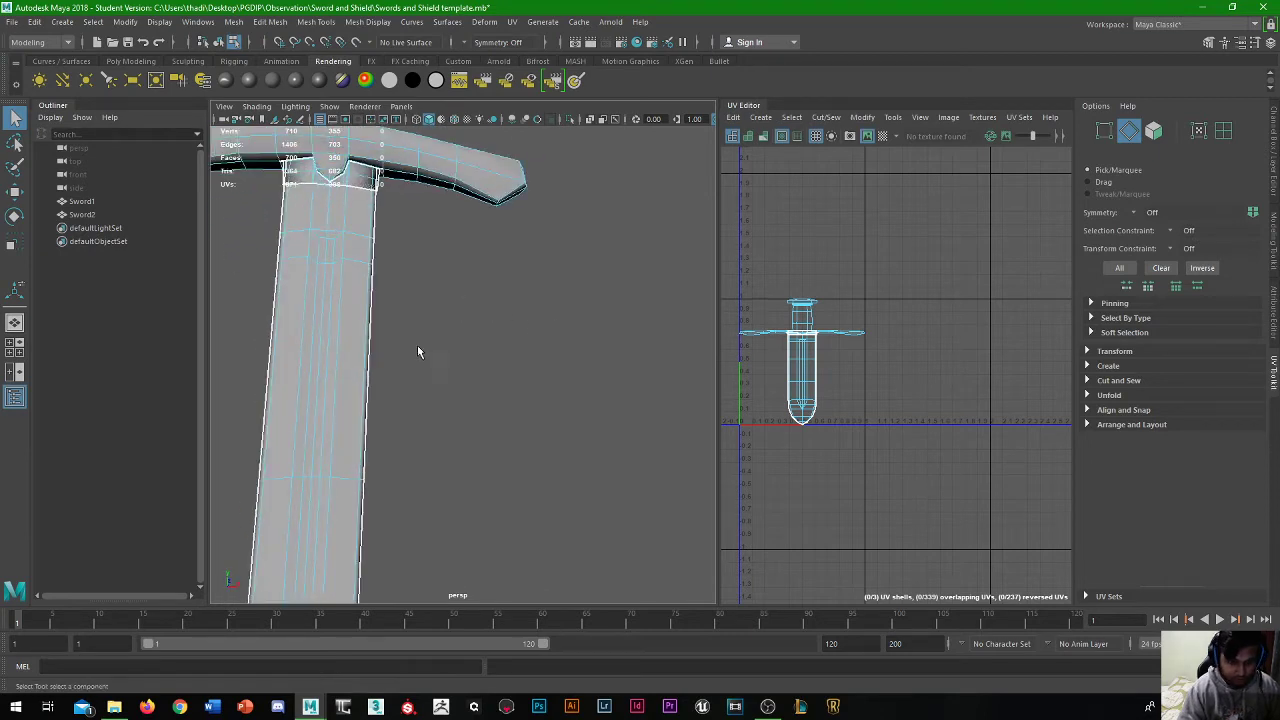
alt+middle_drag(417, 345, 603, 196)
scroll(603, 198, down, 5)
alt+drag(563, 234, 549, 291)
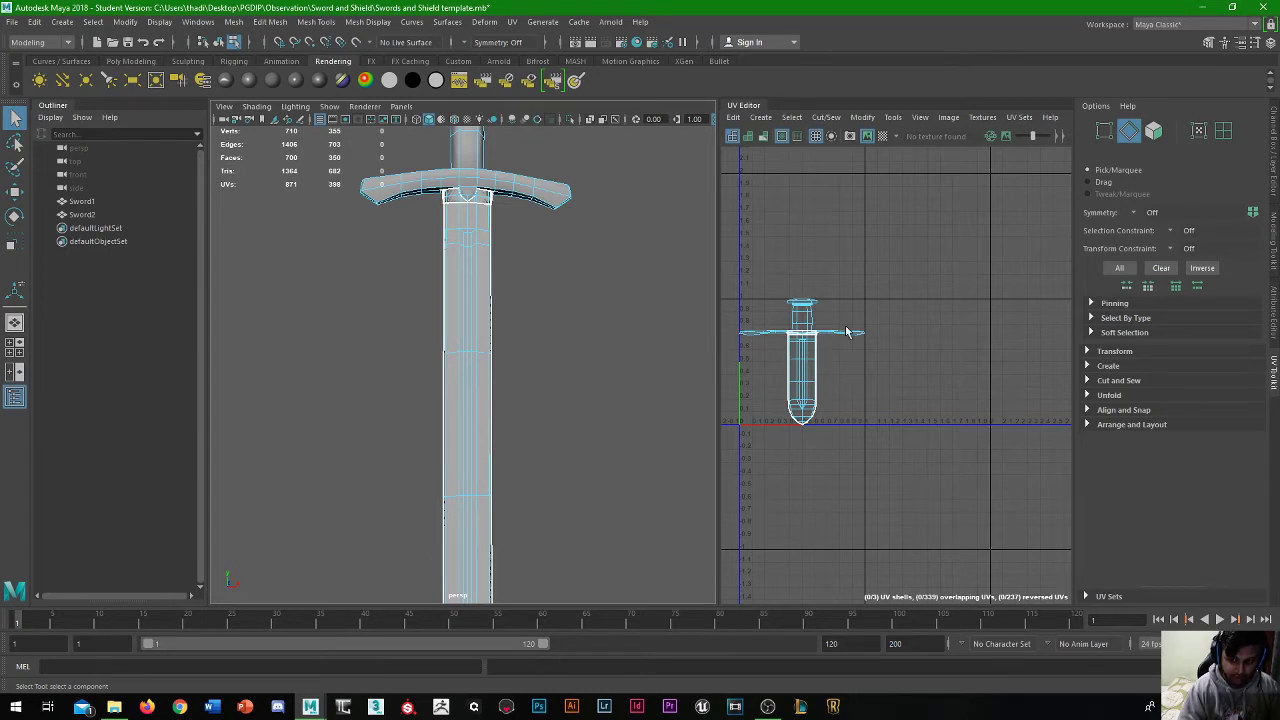
right_drag(797, 356, 765, 345)
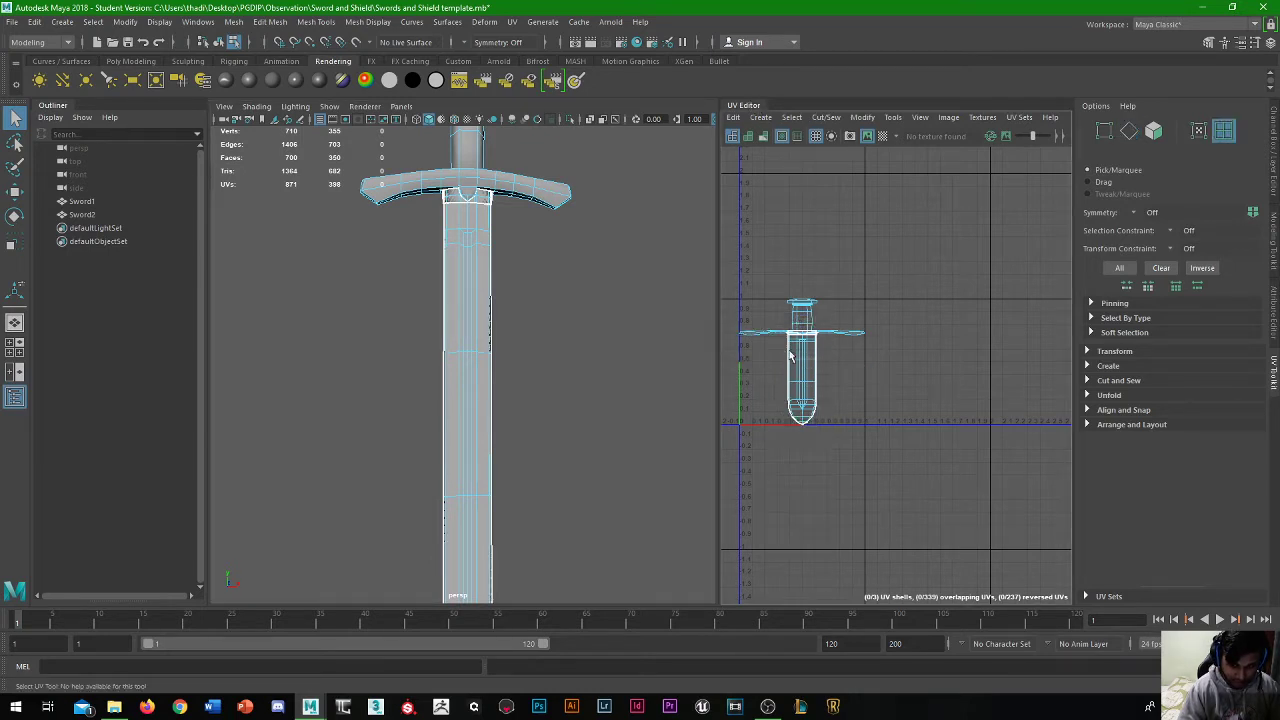
click(806, 373)
shift+click(790, 392)
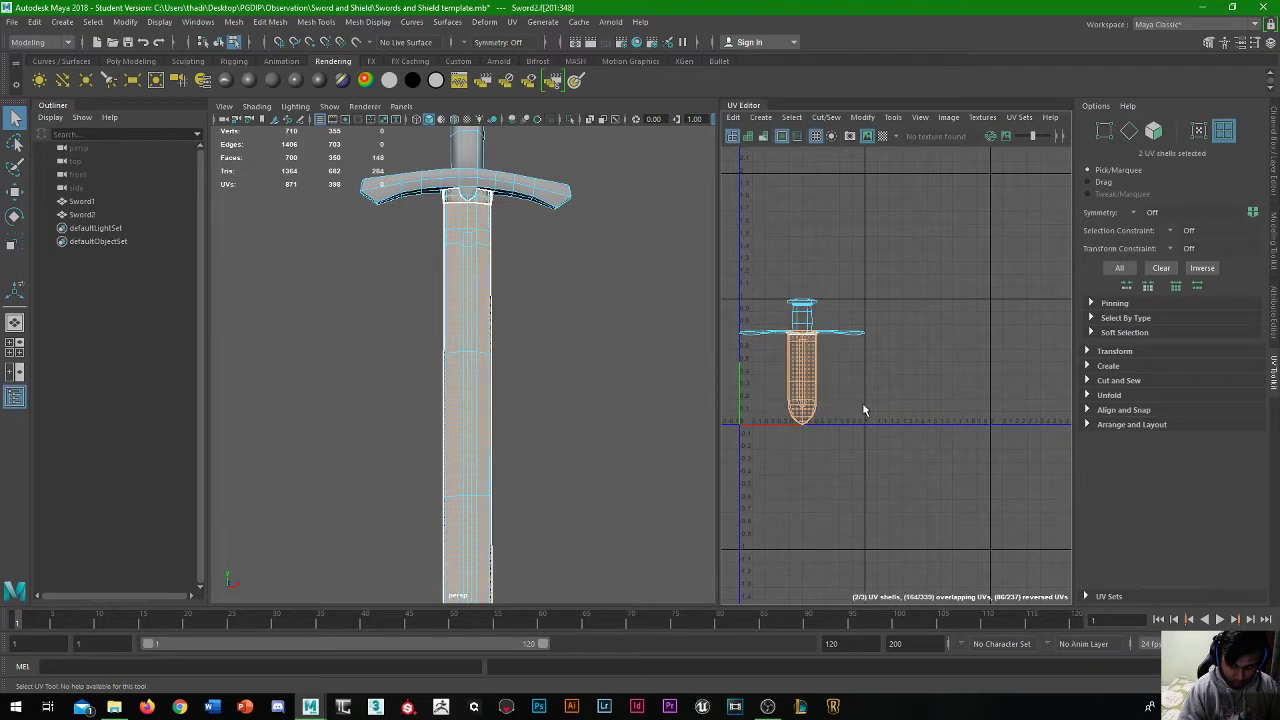
key(w)
drag(832, 378, 942, 377)
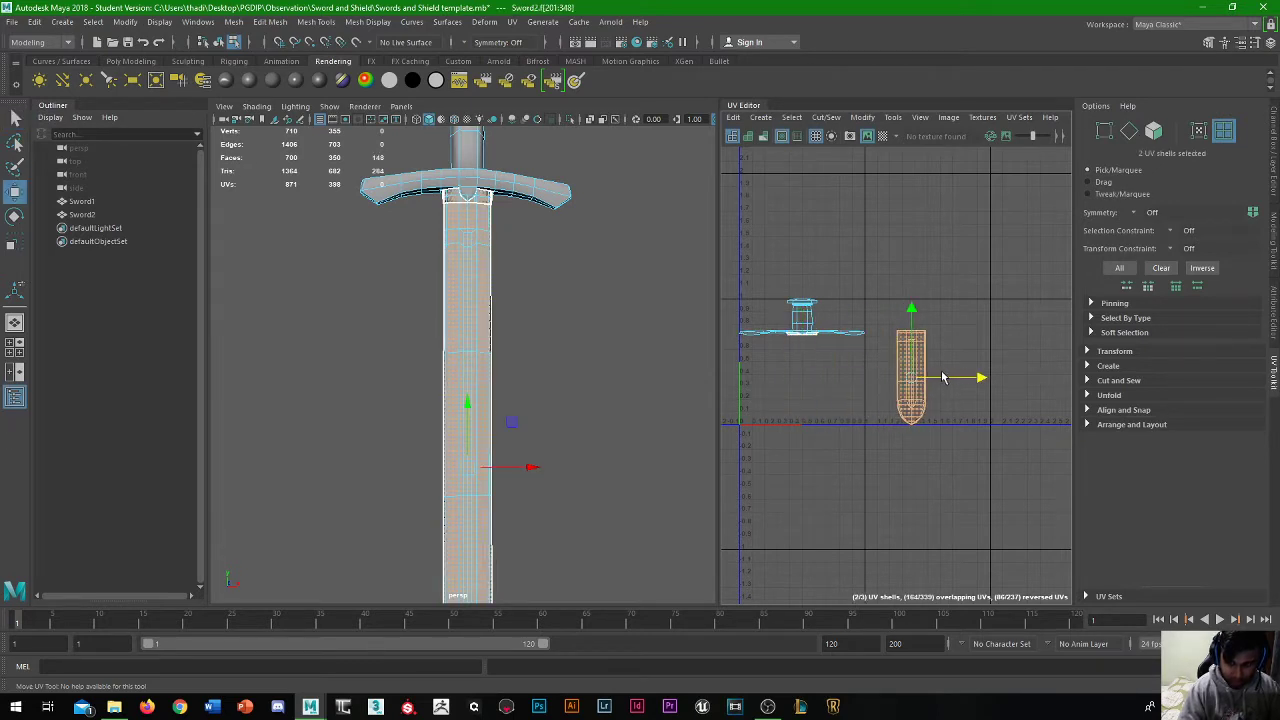
click(891, 258)
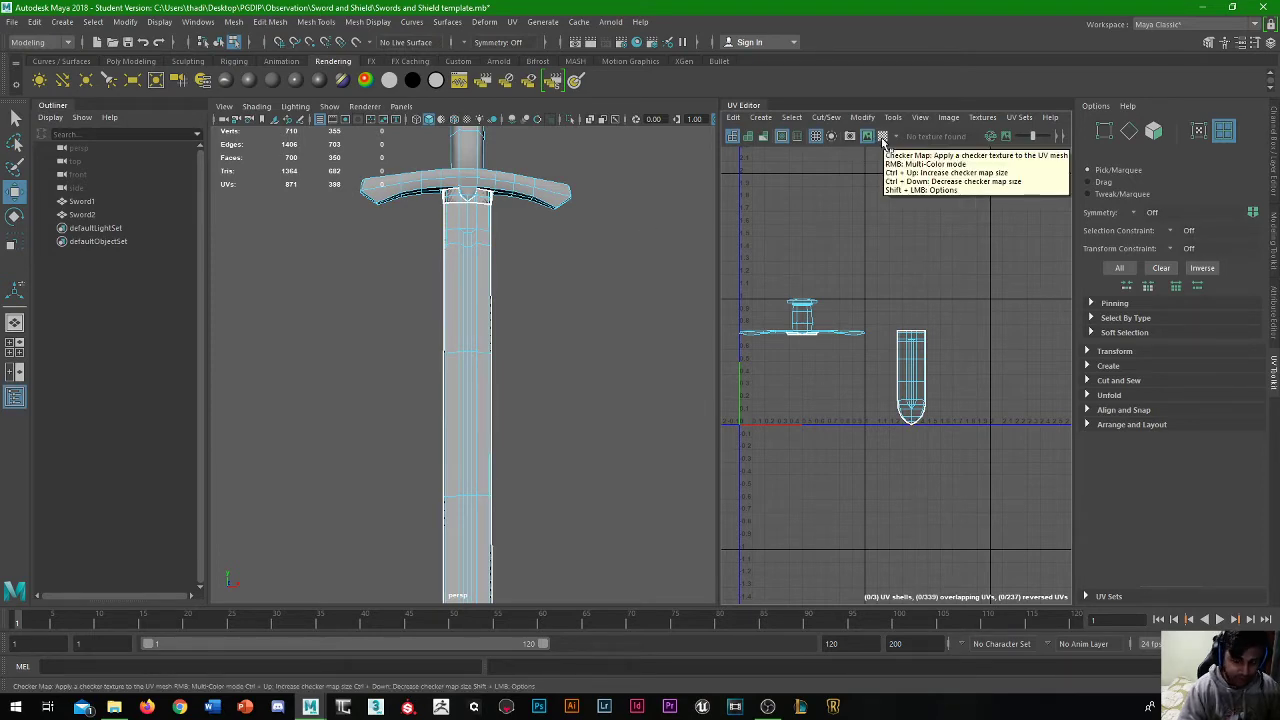
Apply the checker map to the UV mesh and inspect the stretching of its squares on the blade
click(882, 137)
scroll(487, 418, up, 3)
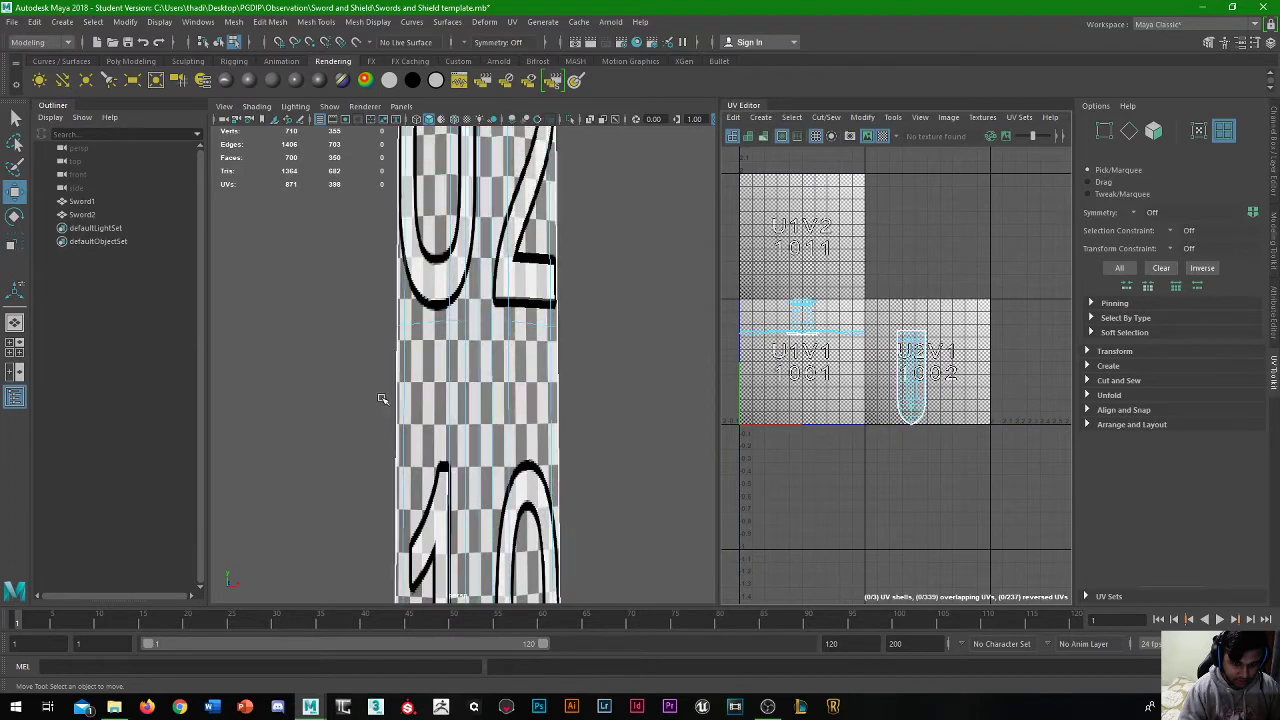
click(912, 405)
scroll(432, 451, up, 2)
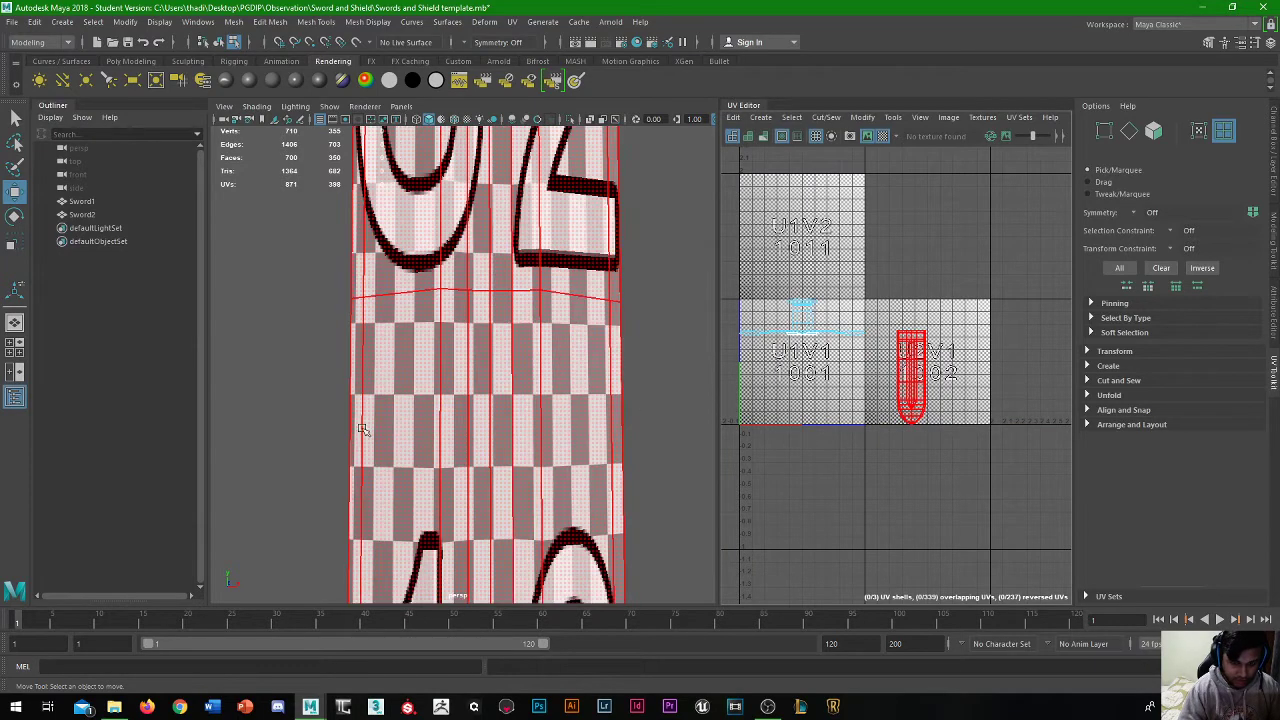
Reselect the two blade UV shells, unfold them and inspect the checker pattern down to the blade tip
click(963, 322)
drag(871, 447, 870, 448)
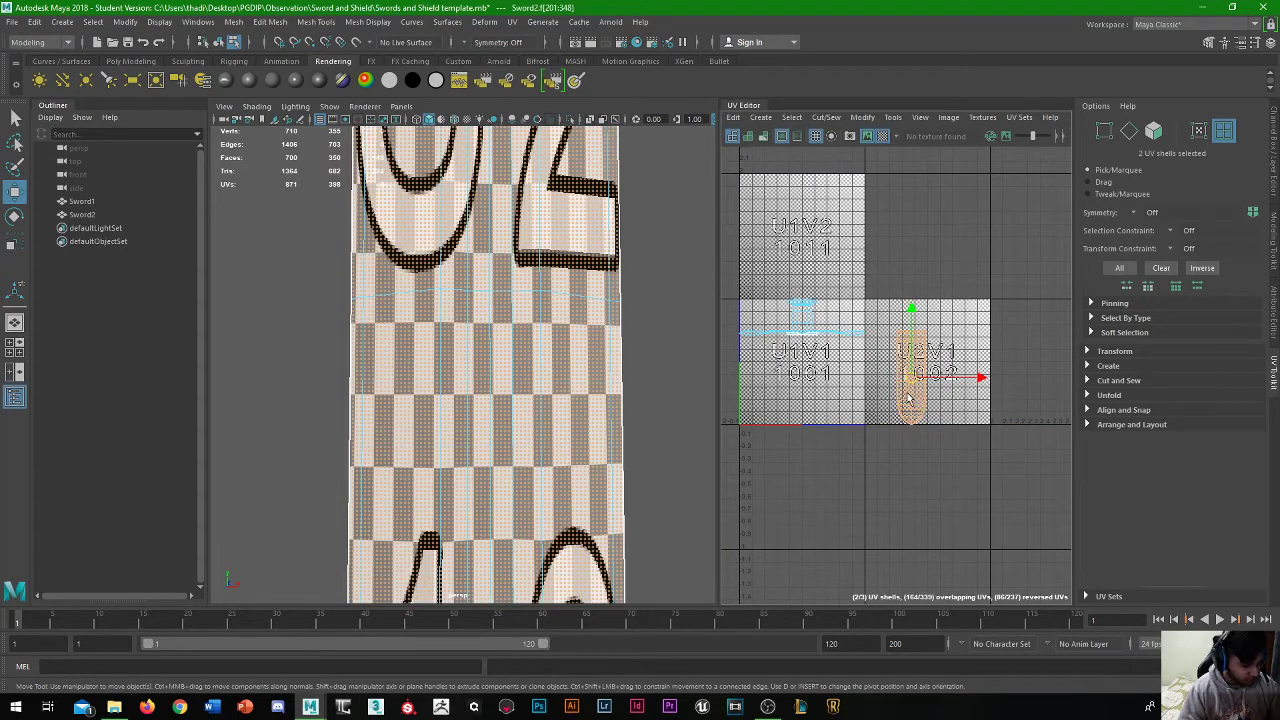
shift+right_drag(906, 300, 775, 308)
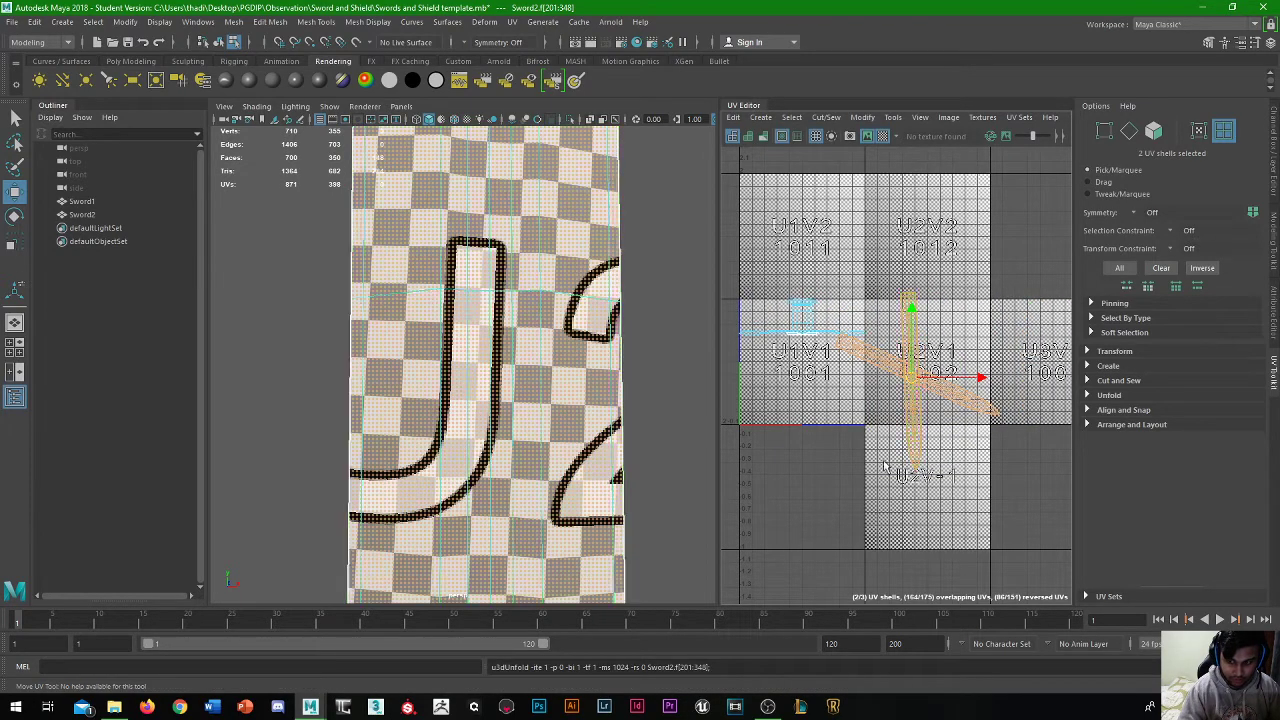
scroll(884, 465, down, 2)
scroll(518, 400, down, 6)
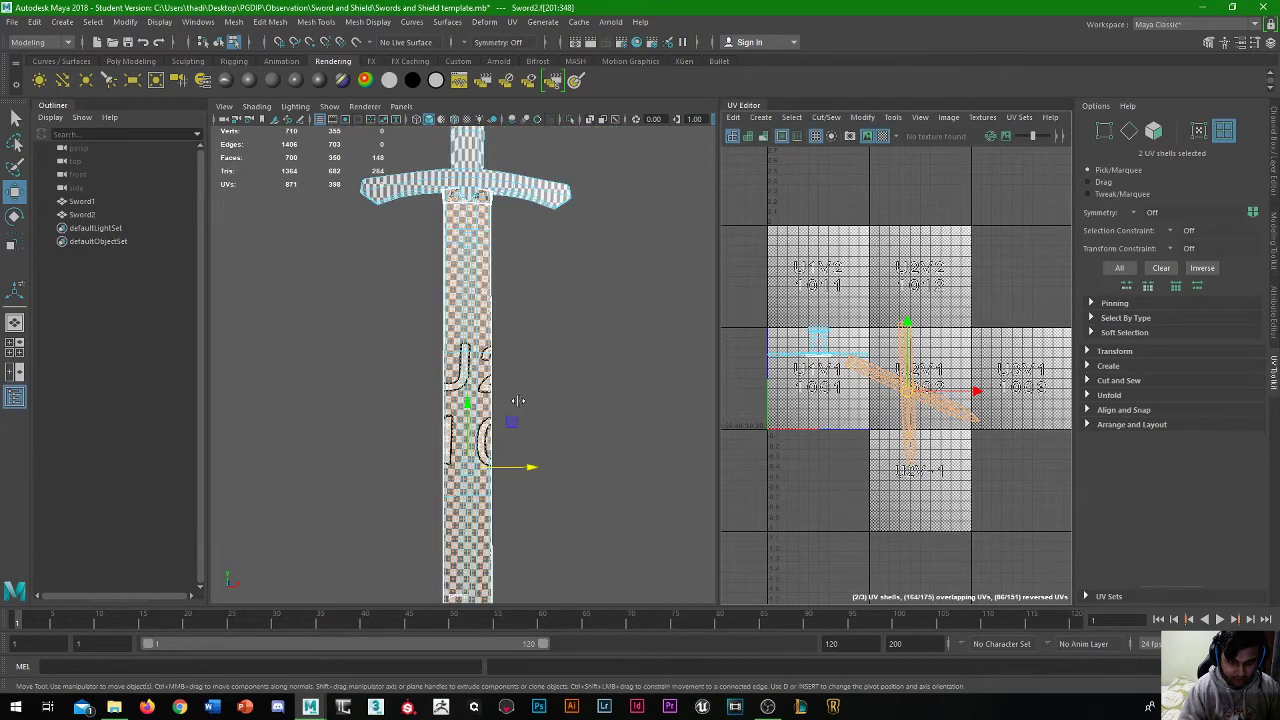
alt+middle_drag(518, 400, 510, 168)
alt+drag(437, 371, 500, 400)
scroll(537, 430, up, 8)
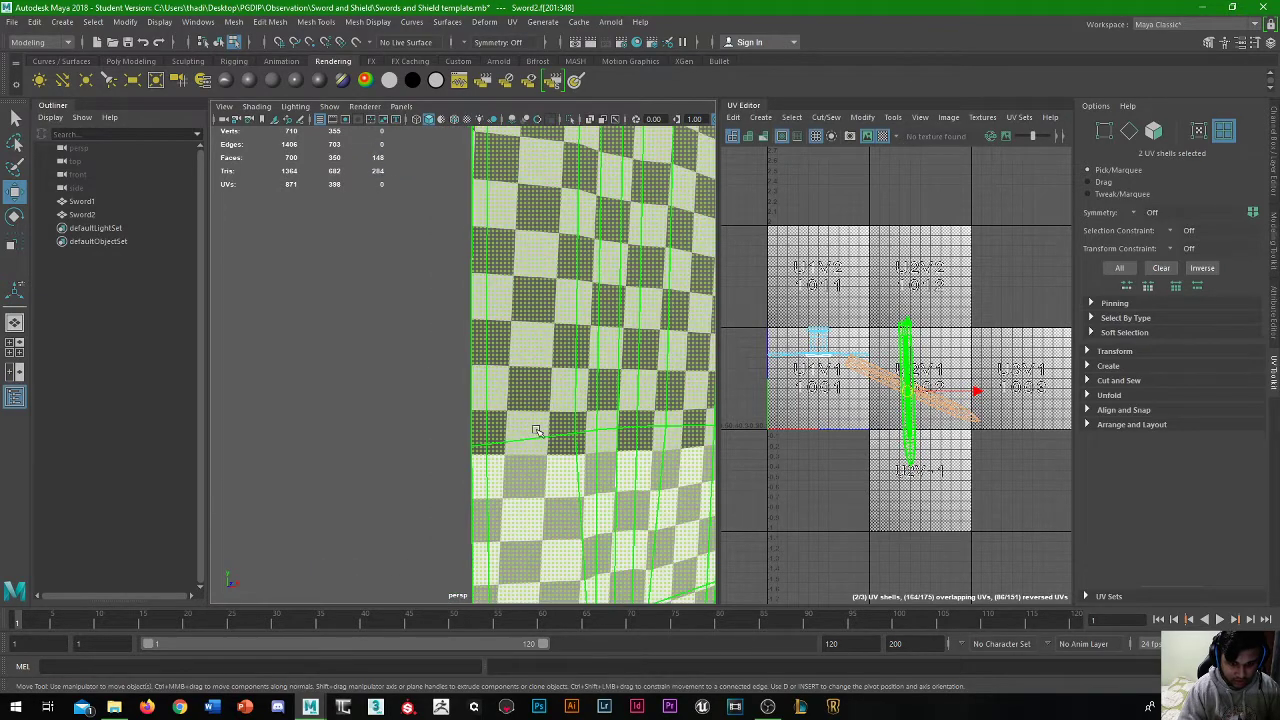
scroll(537, 430, down, 8)
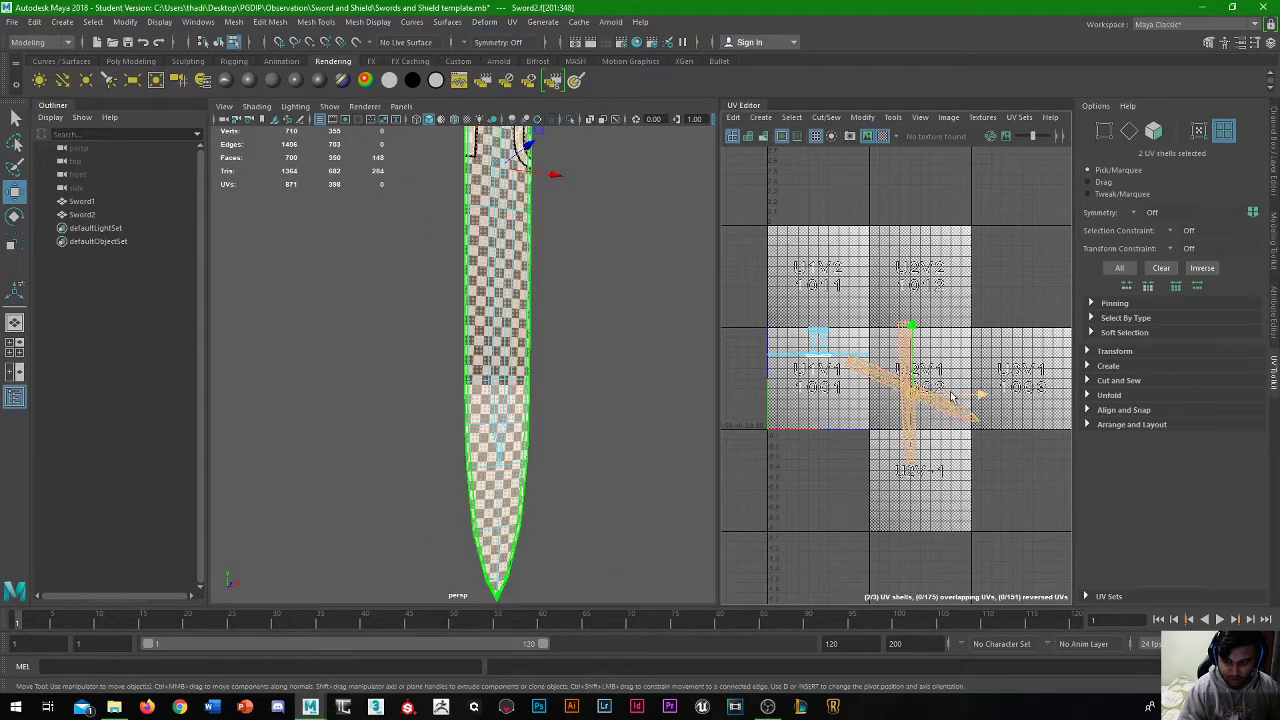
Move the two unfolded blade shells horizontally into the U3V1 tile, away from the hilt and guard UVs
drag(952, 397, 1035, 397)
scroll(851, 371, up, 3)
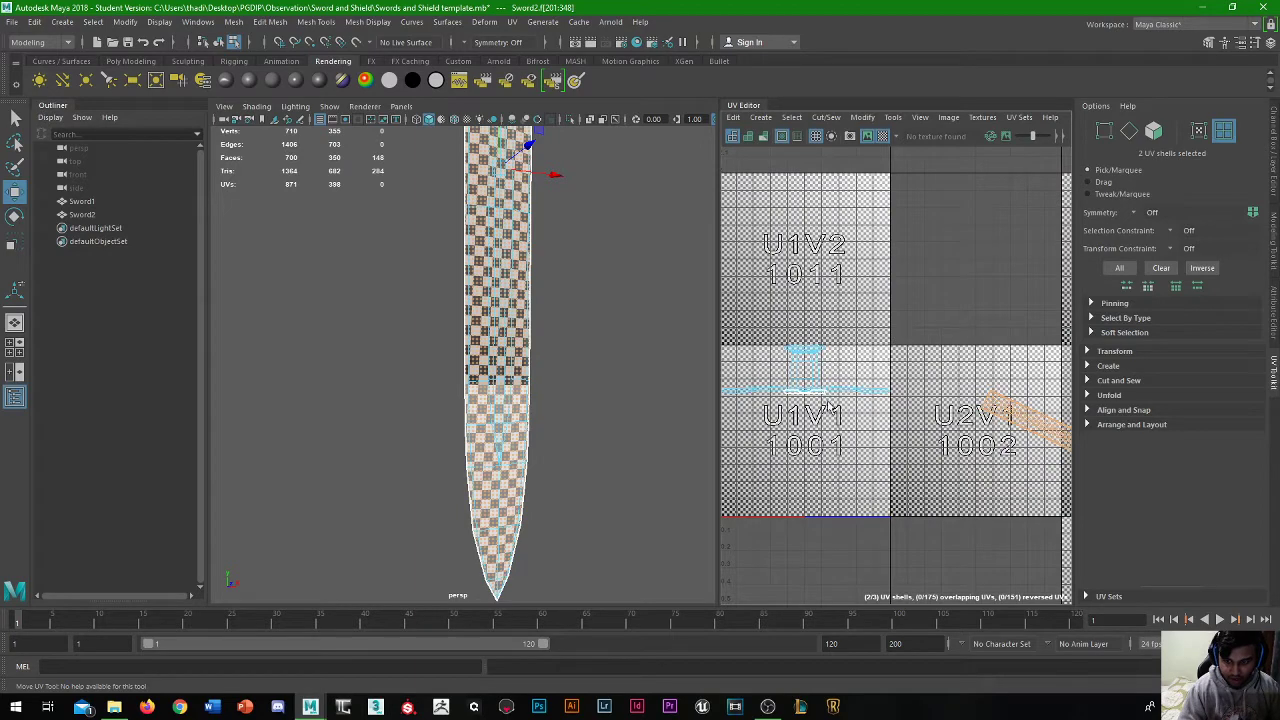
scroll(860, 370, down, 1)
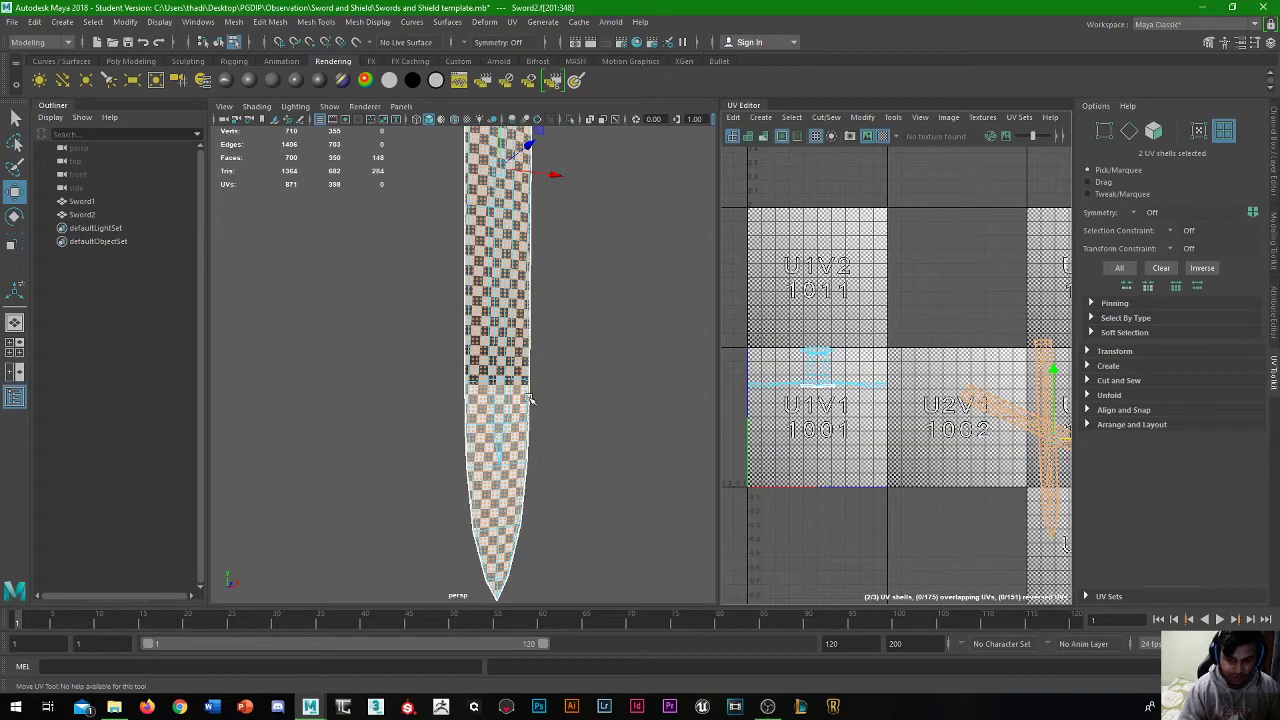
Bring the hilt into view, switch to edge selection and hide the checker map
alt+drag(530, 398, 600, 429)
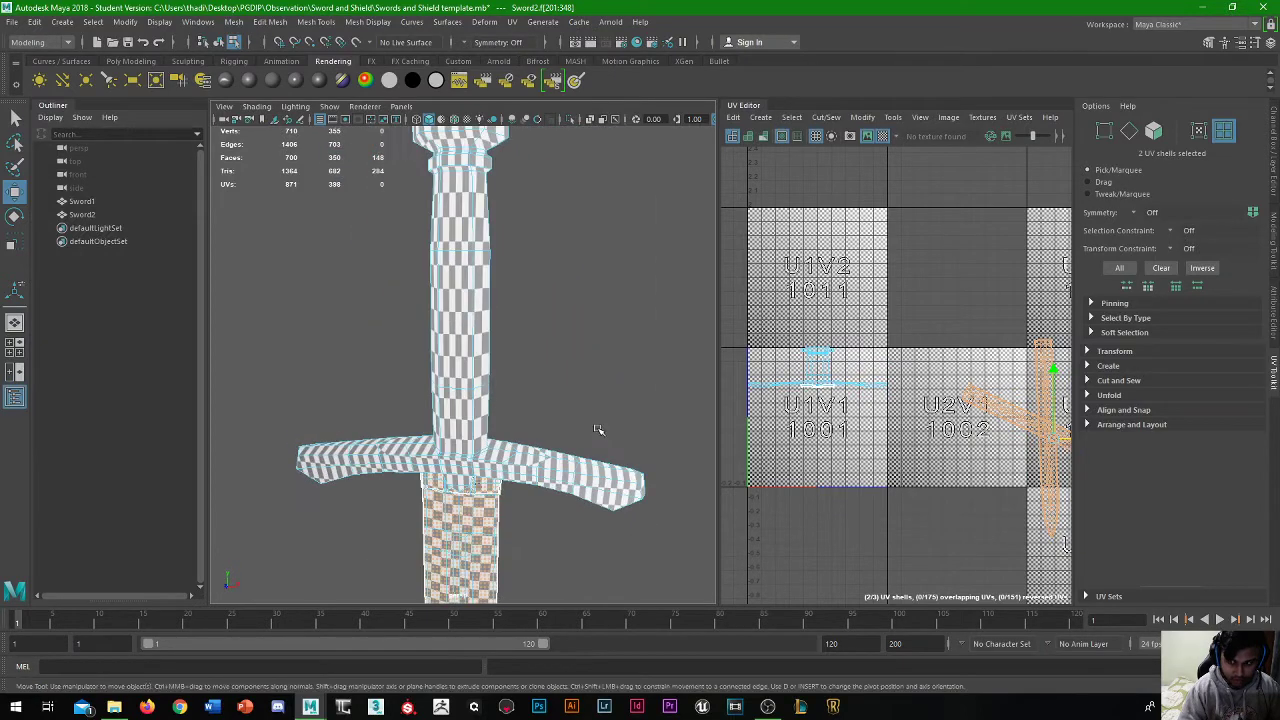
click(1127, 132)
click(883, 136)
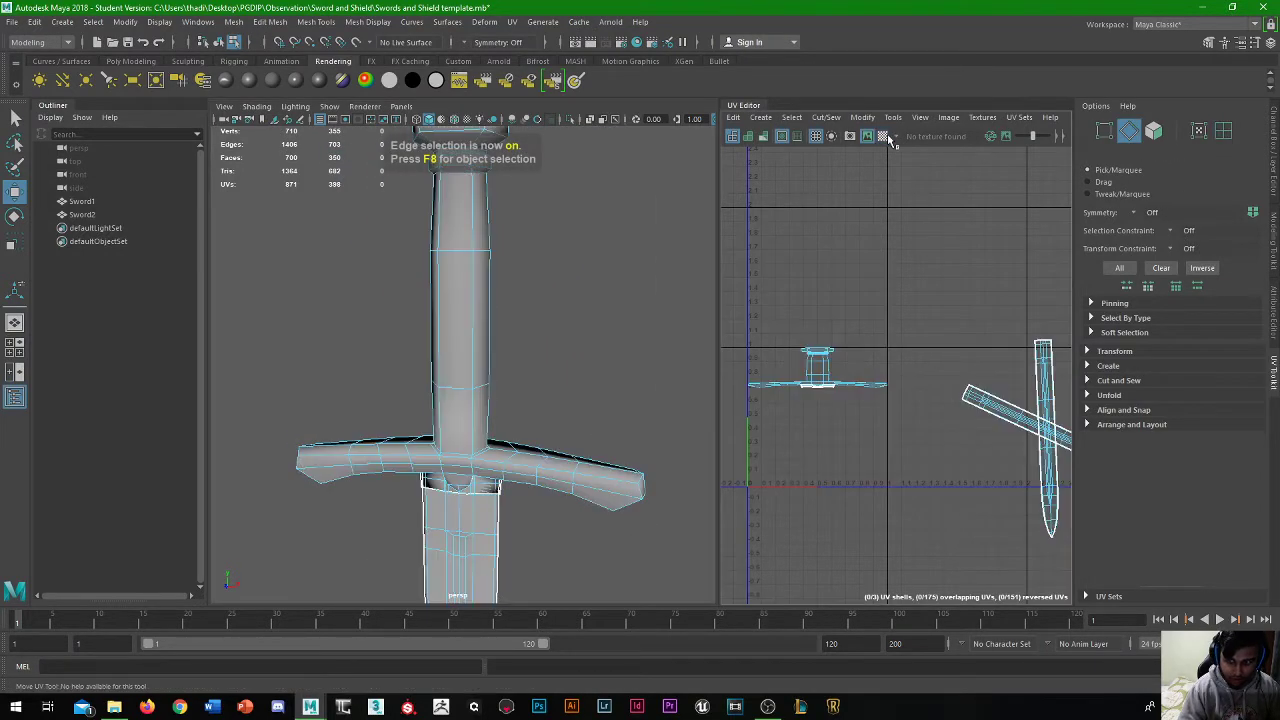
click(886, 137)
click(886, 137)
click(886, 137)
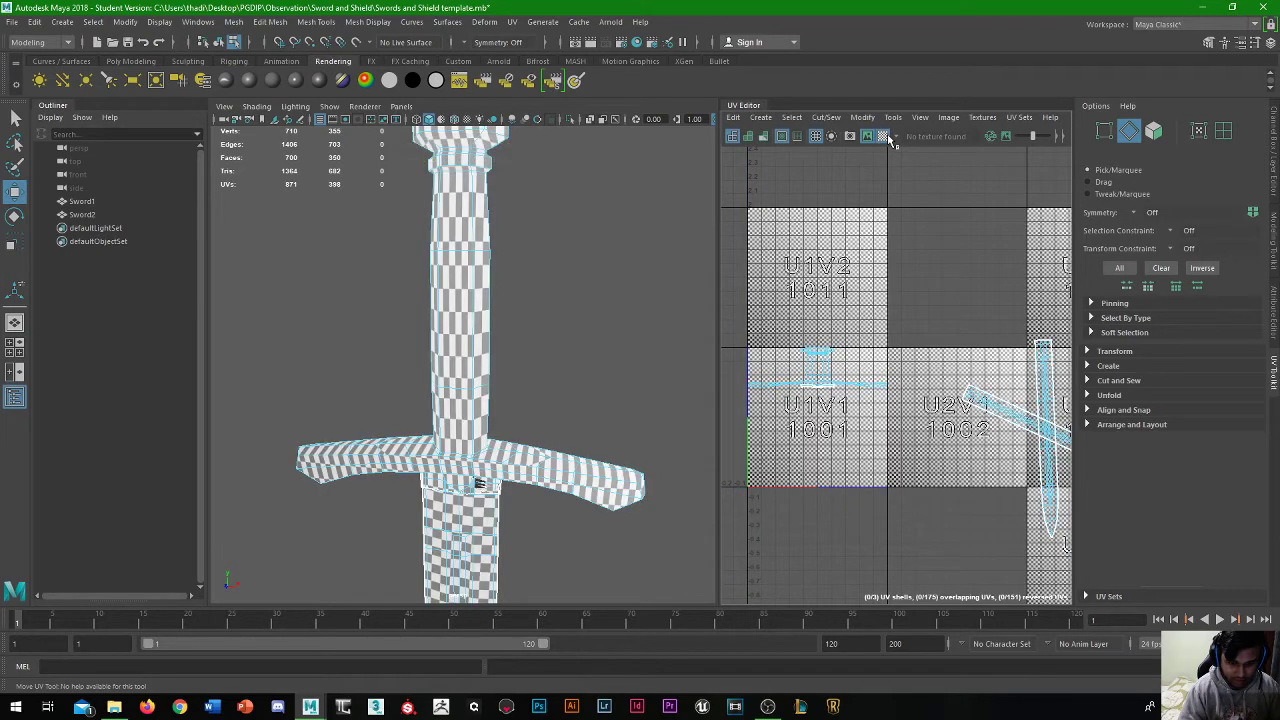
click(884, 137)
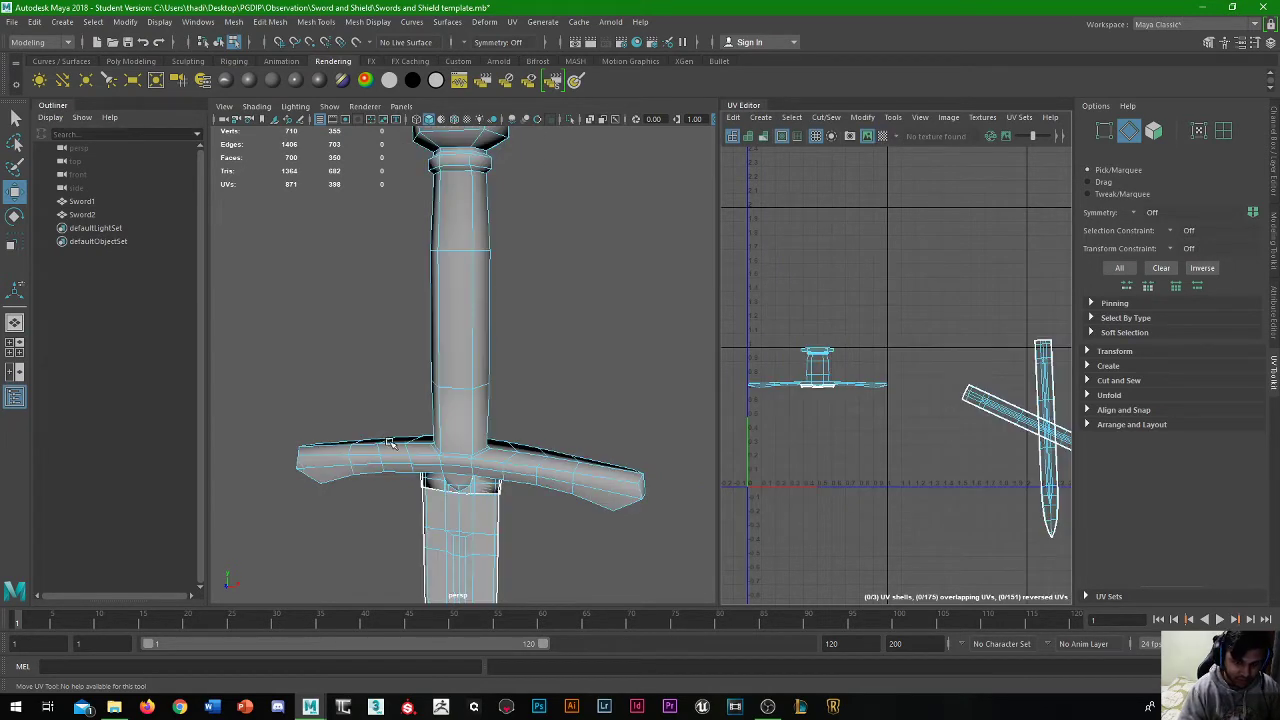
Select the six edges around the joint between the grip and the crossguard and cut the UVs along them
alt+right_drag(390, 443, 465, 422)
alt+drag(490, 380, 493, 430)
alt+drag(650, 432, 528, 489)
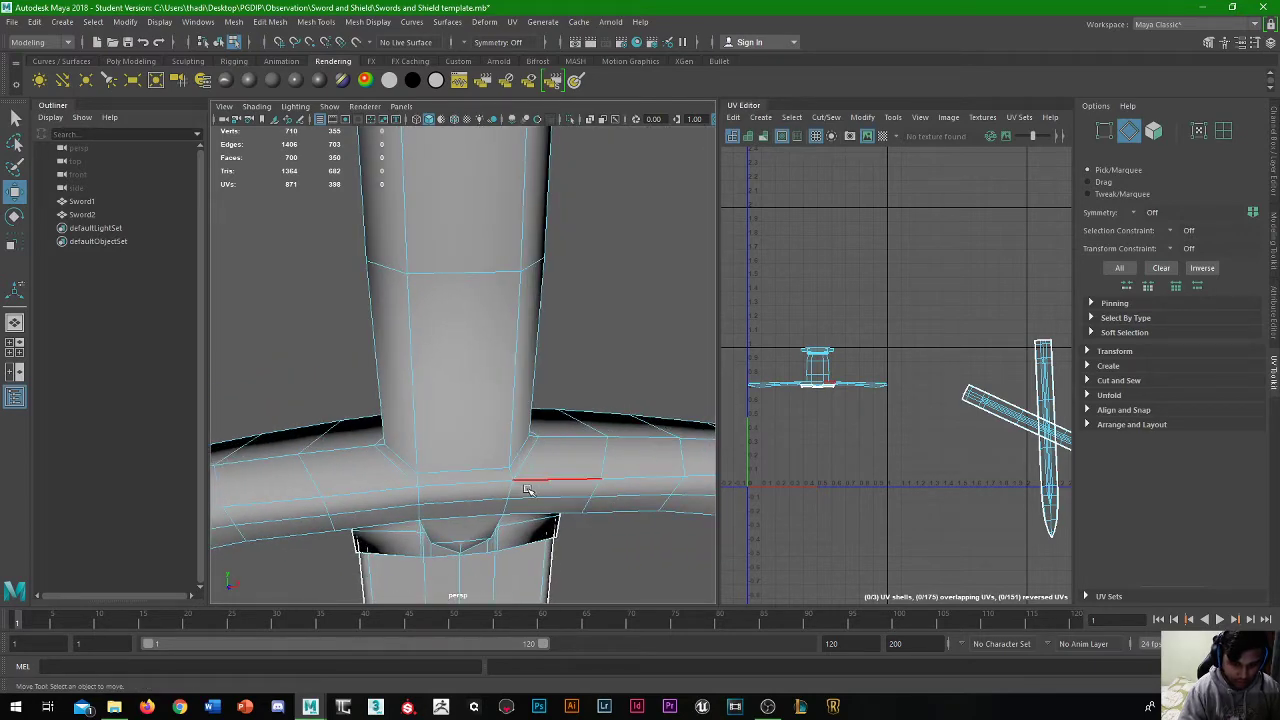
click(405, 465)
alt+drag(405, 465, 430, 506)
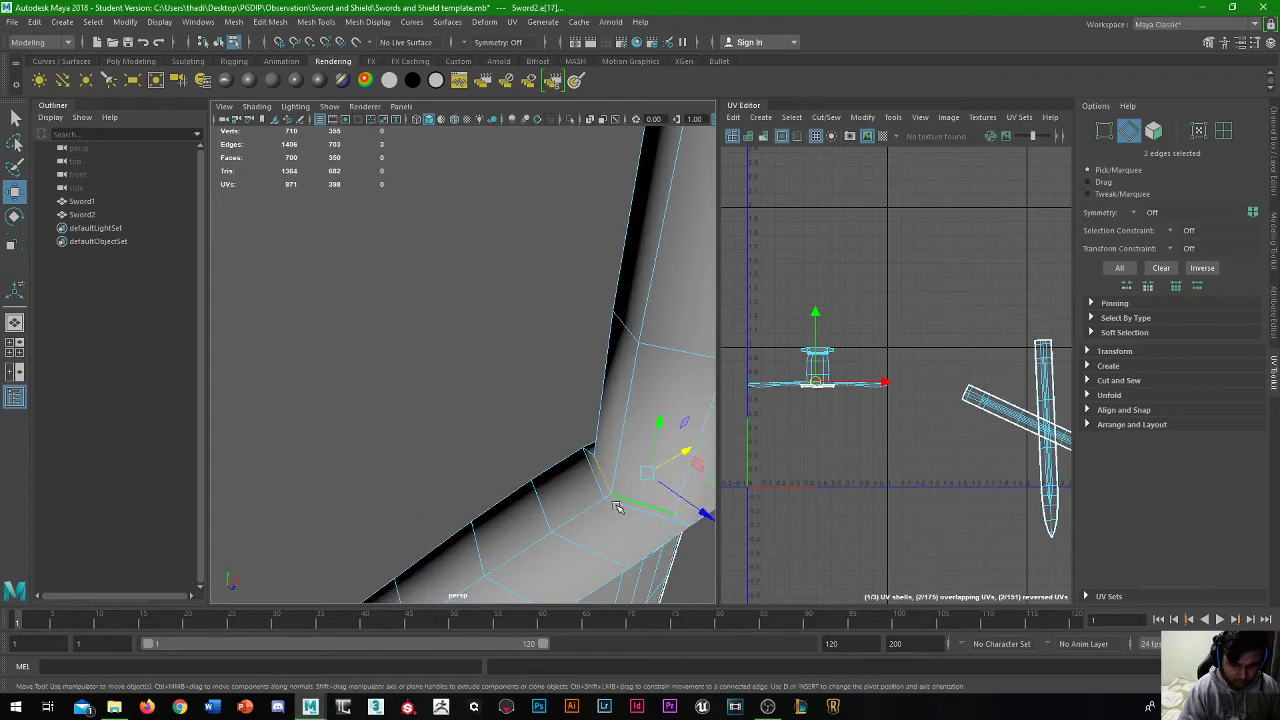
alt+drag(617, 507, 443, 486)
key(q)
shift+click(308, 457)
alt+drag(308, 457, 472, 482)
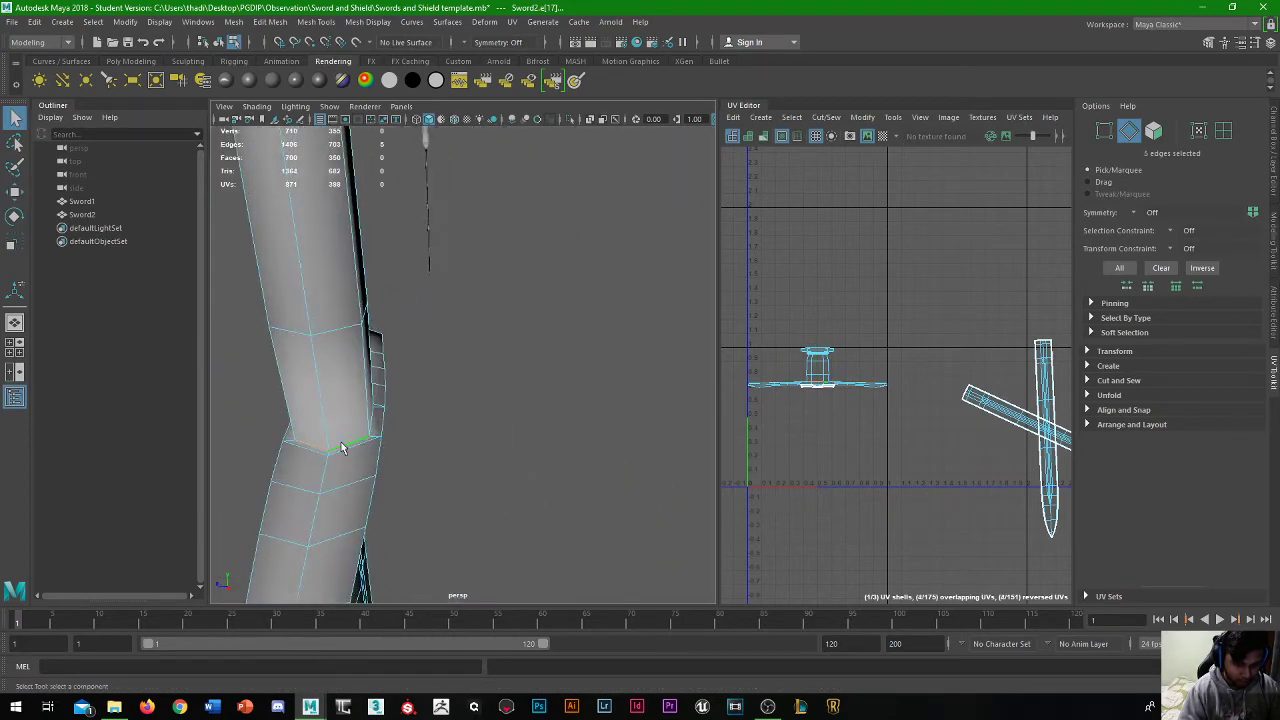
alt+drag(341, 447, 330, 432)
alt+drag(320, 375, 468, 505)
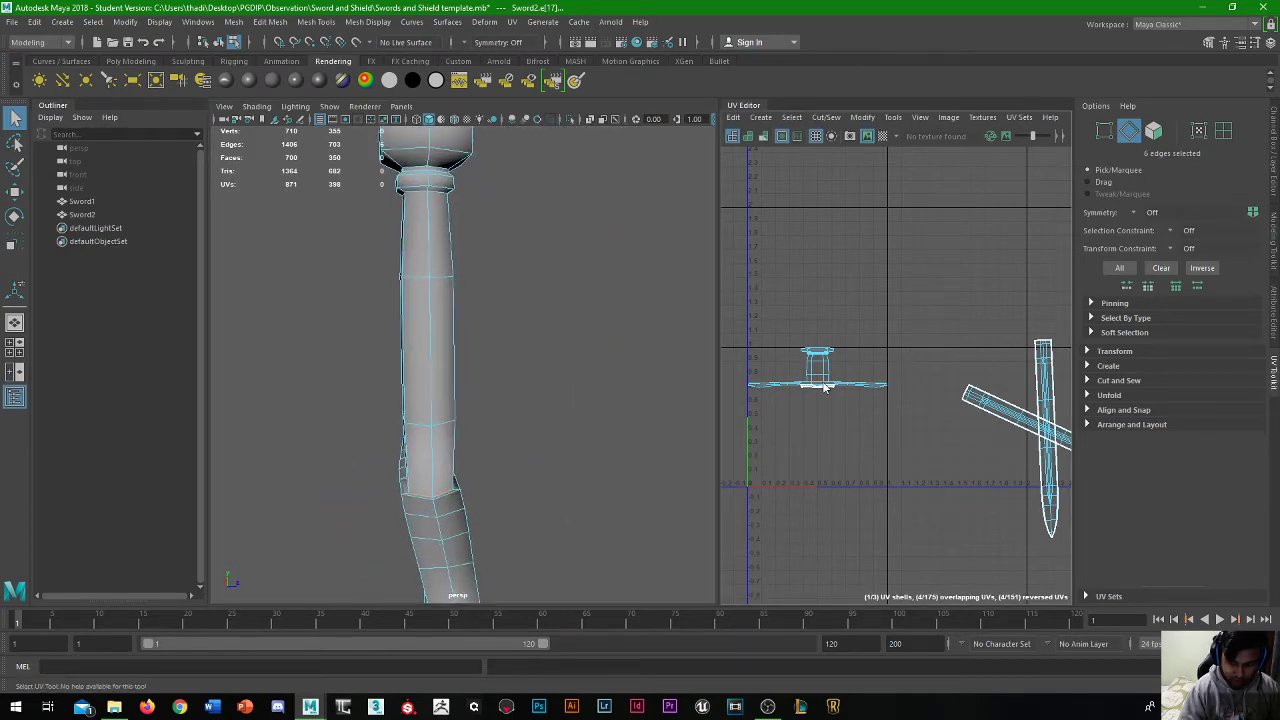
shift+right_drag(825, 388, 733, 382)
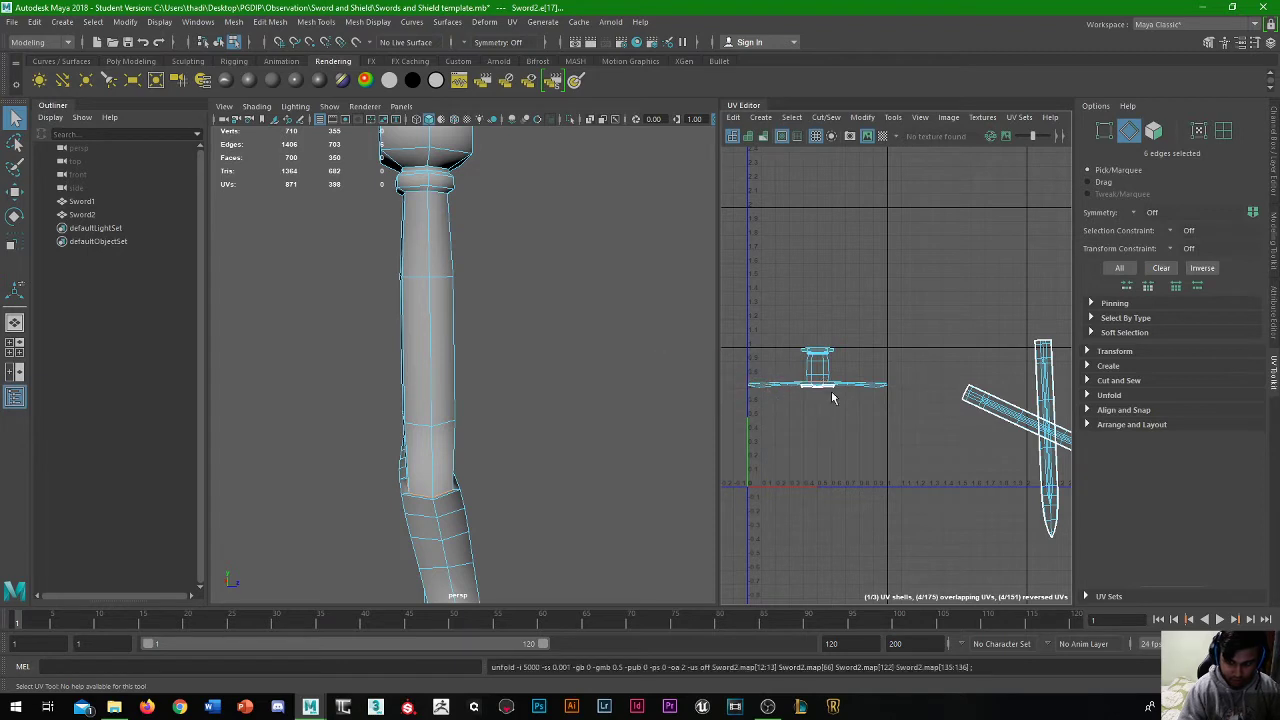
shift+right_drag(822, 385, 765, 400)
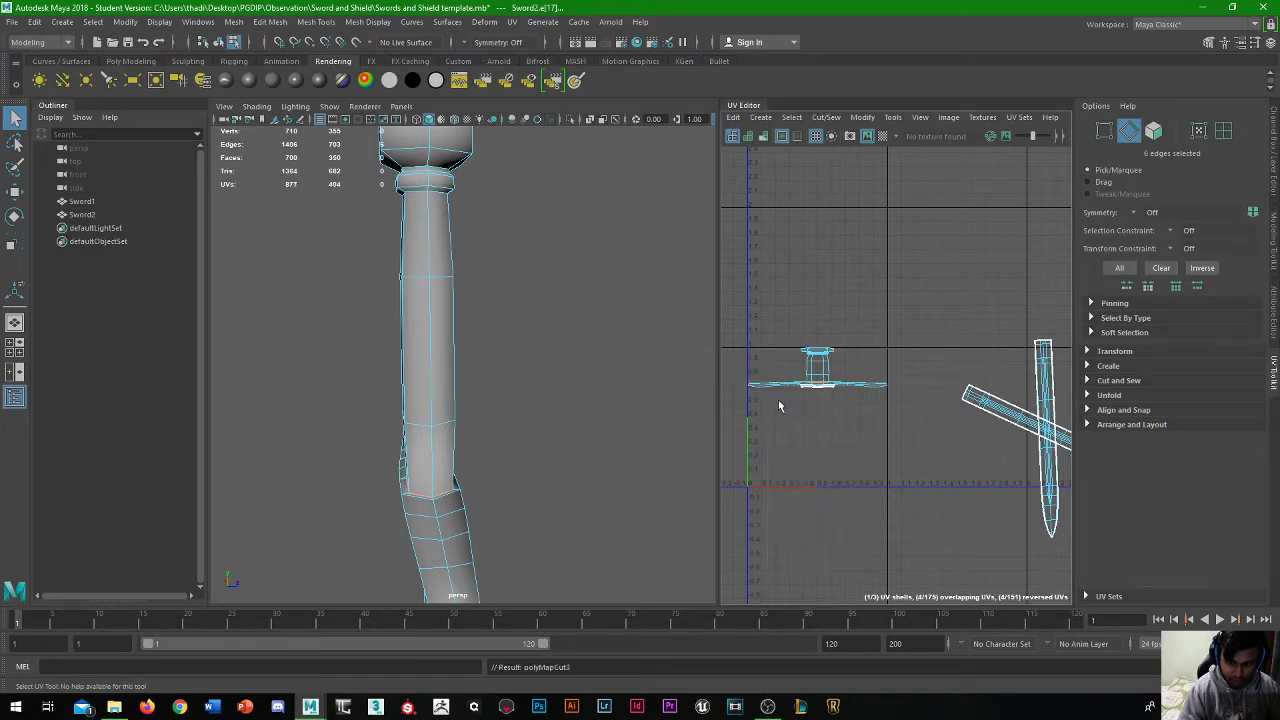
Select the edge line up one side of the grip, over the pommel and down the opposite side, and cut the UVs along it
alt+drag(534, 471, 487, 477)
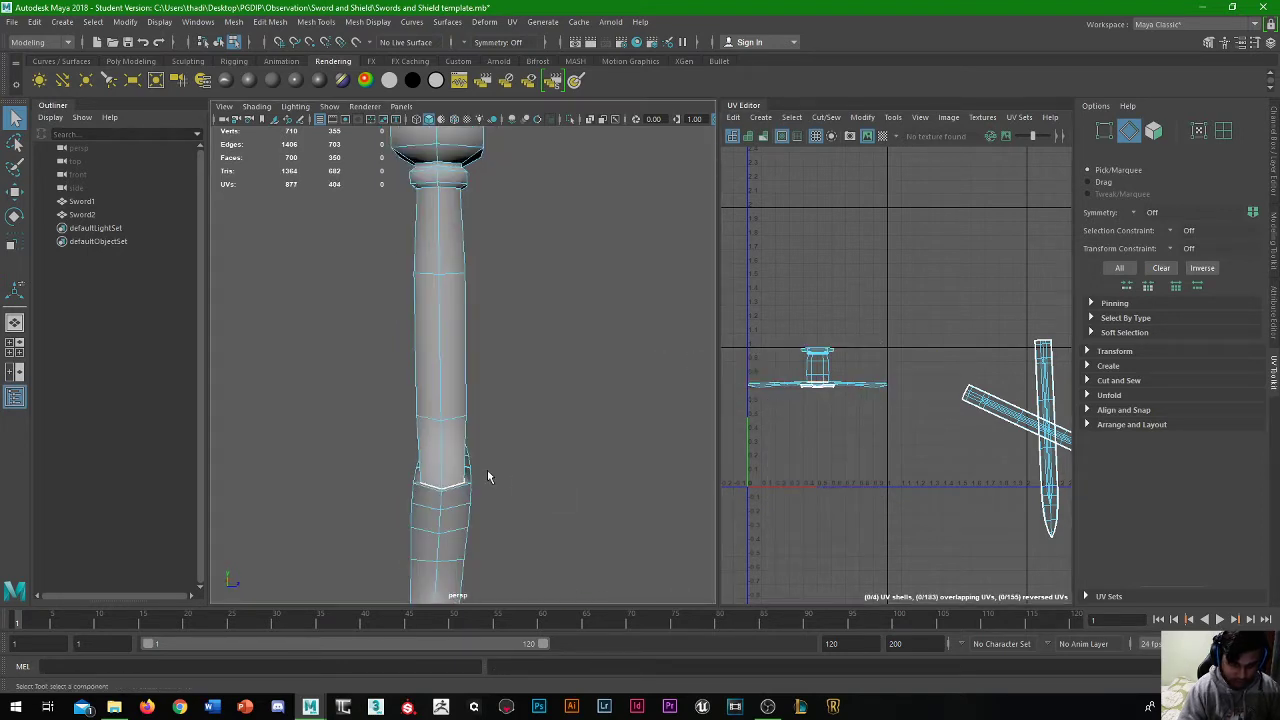
double_click(438, 405)
alt+drag(438, 405, 585, 399)
click(585, 399)
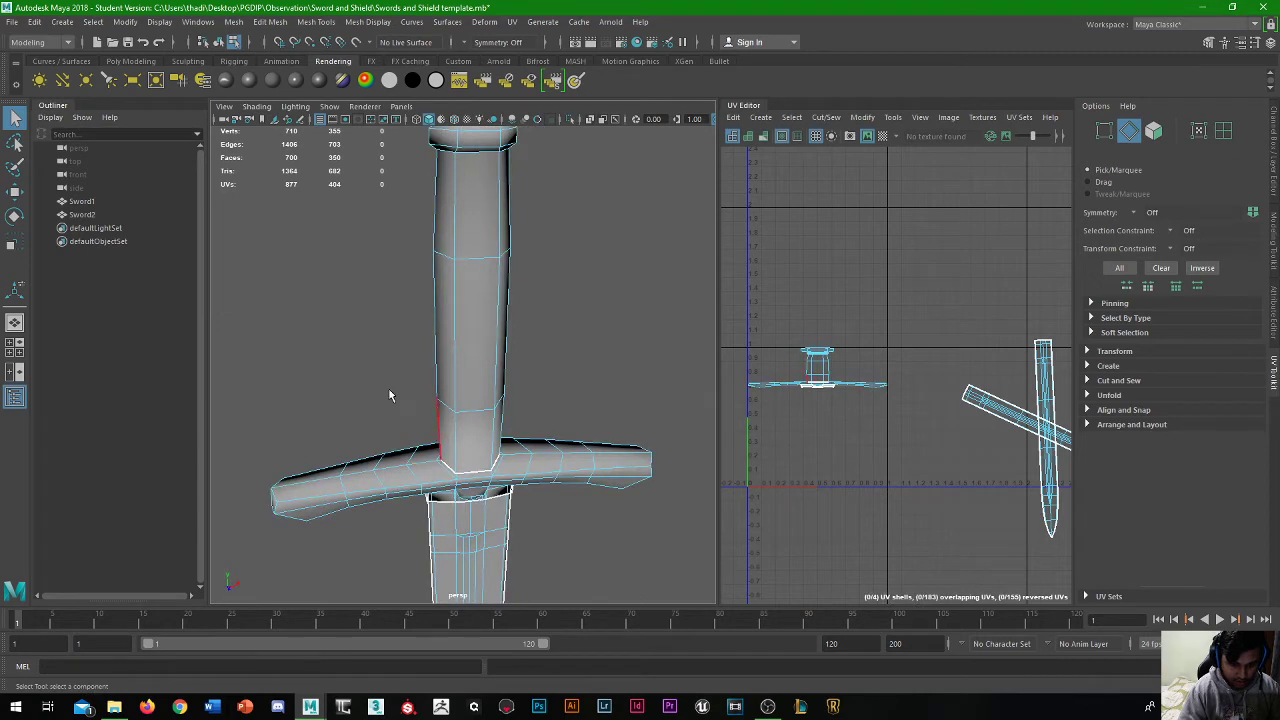
alt+drag(390, 395, 431, 443)
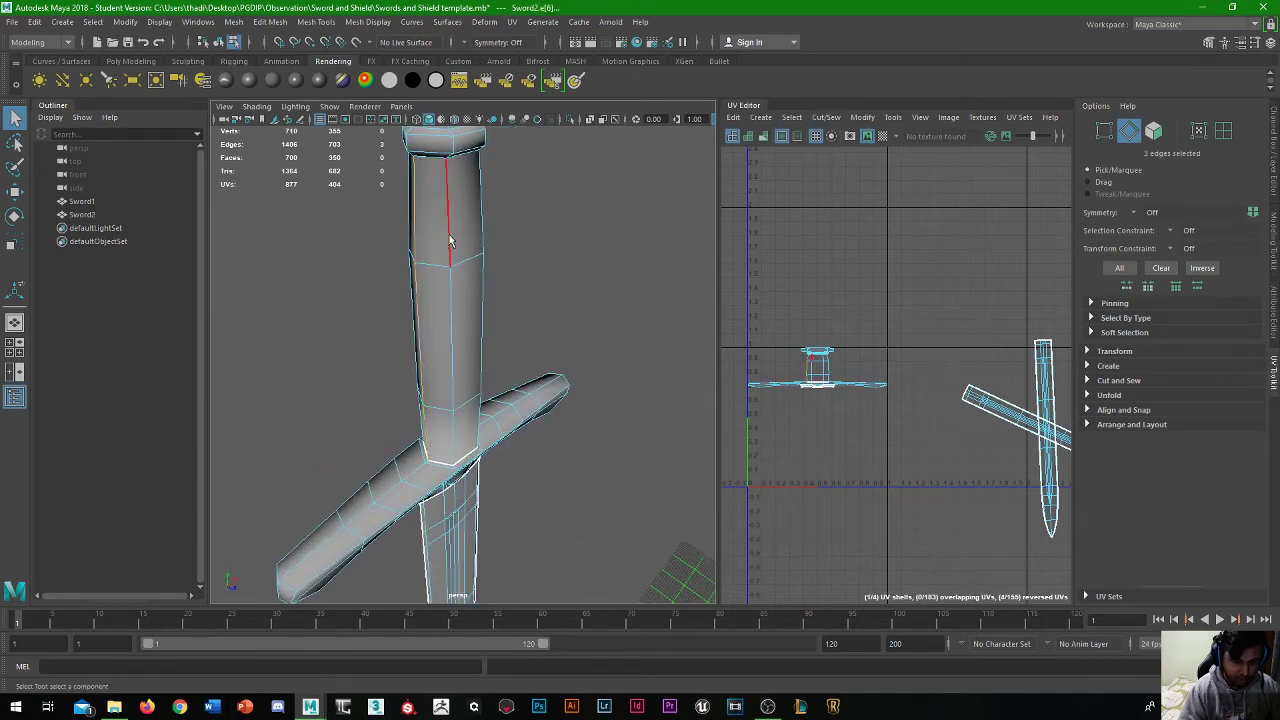
mouse_move(449, 240)
alt+mouse_down()
mouse_move(444, 220)
mouse_move(436, 258)
alt+mouse_up()
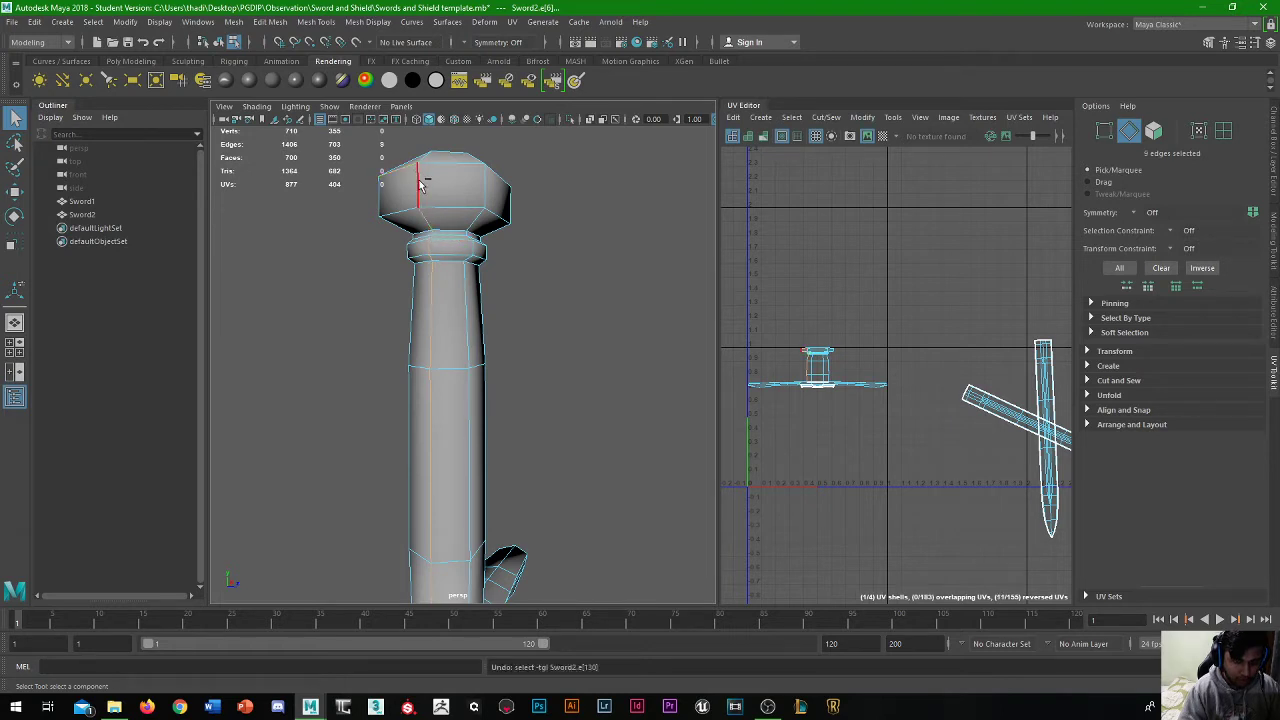
alt+drag(422, 188, 254, 244)
shift+click(467, 262)
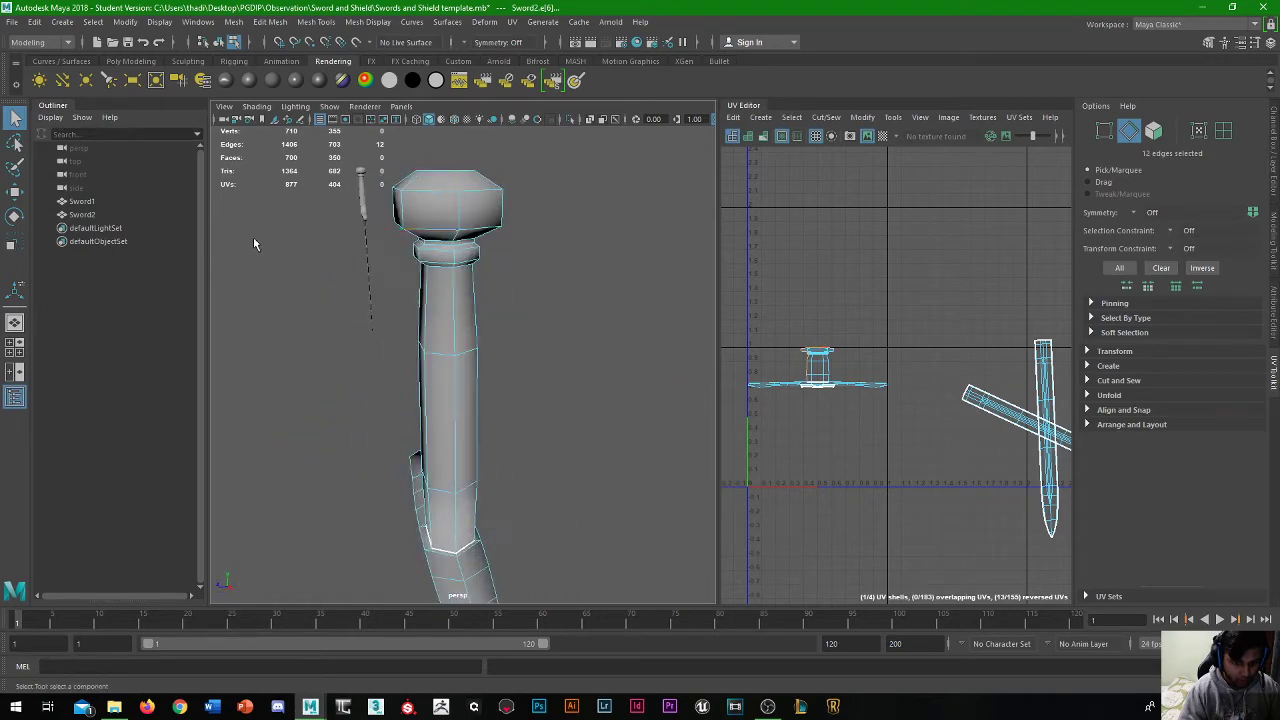
shift+click(455, 215)
alt+drag(455, 215, 450, 245)
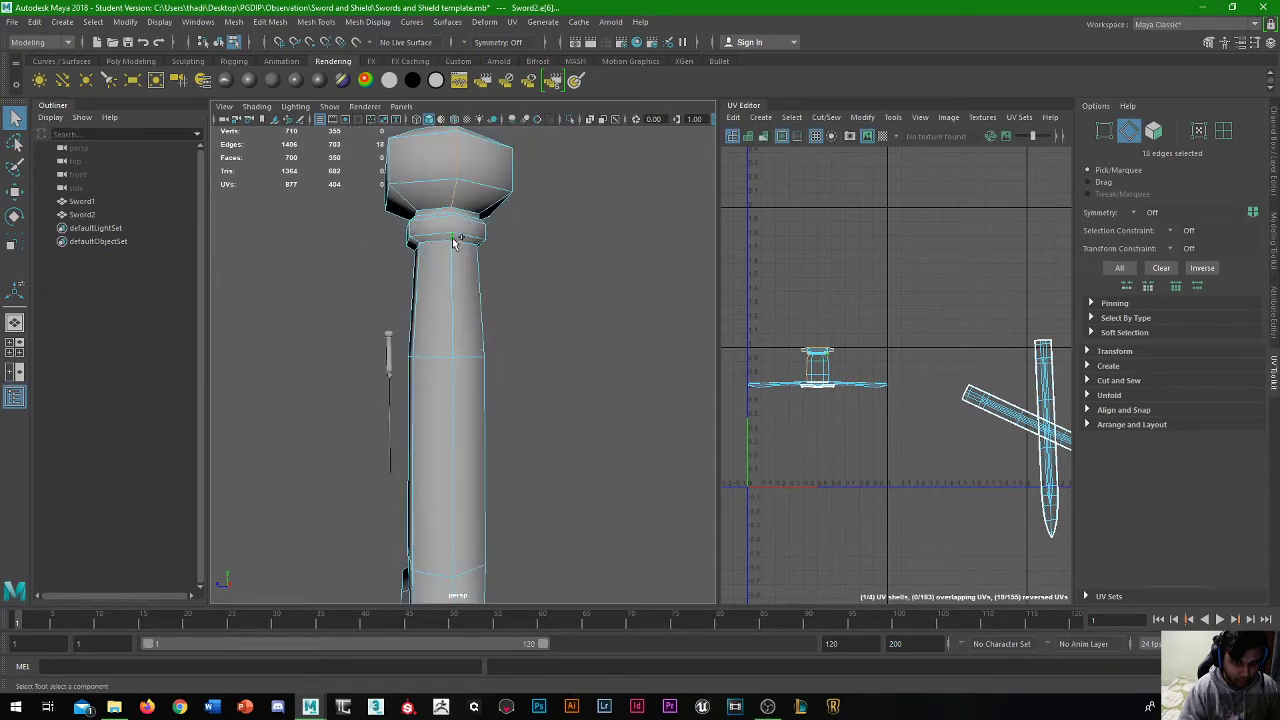
alt+middle_drag(442, 517, 491, 437)
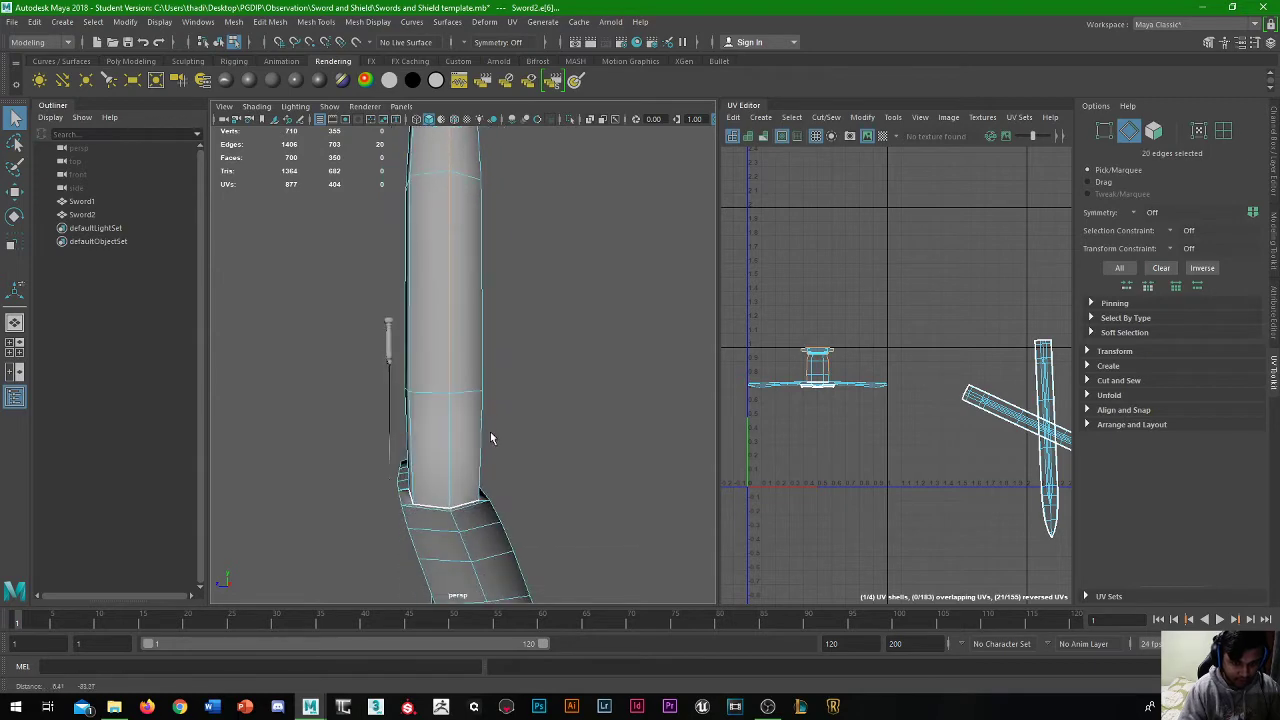
alt+drag(328, 454, 635, 388)
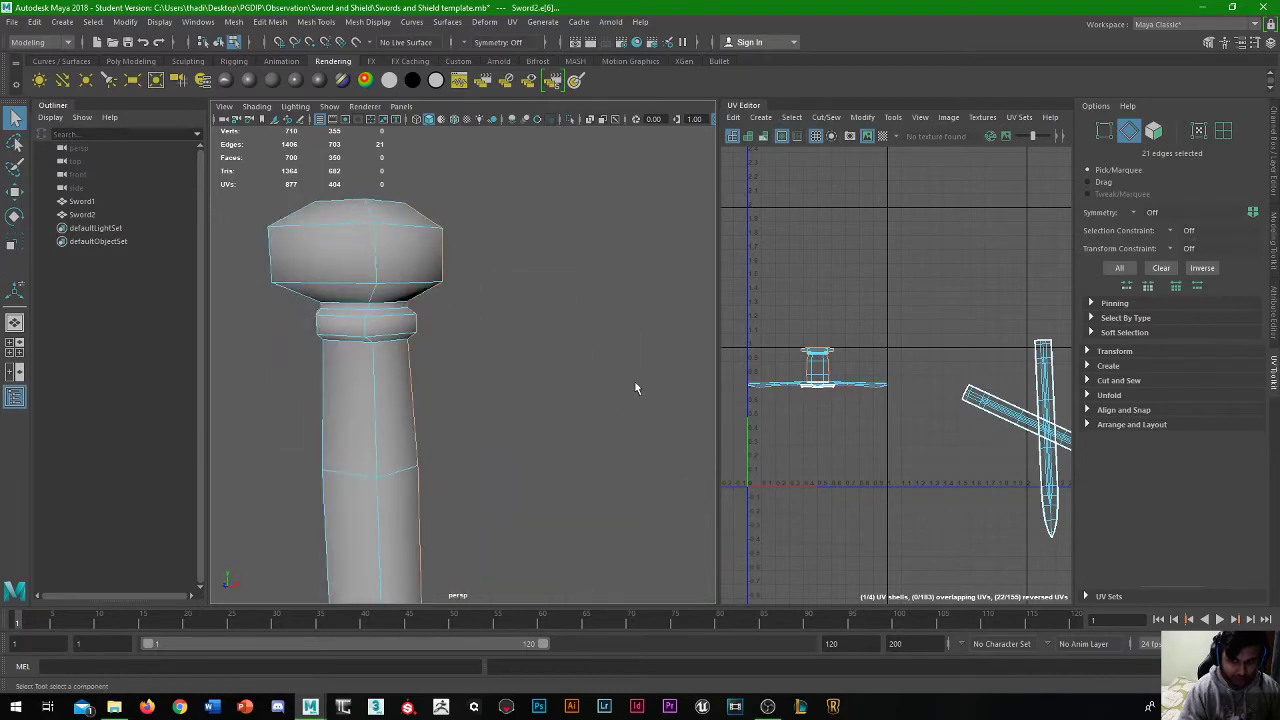
shift+right_click(818, 361)
click(760, 381)
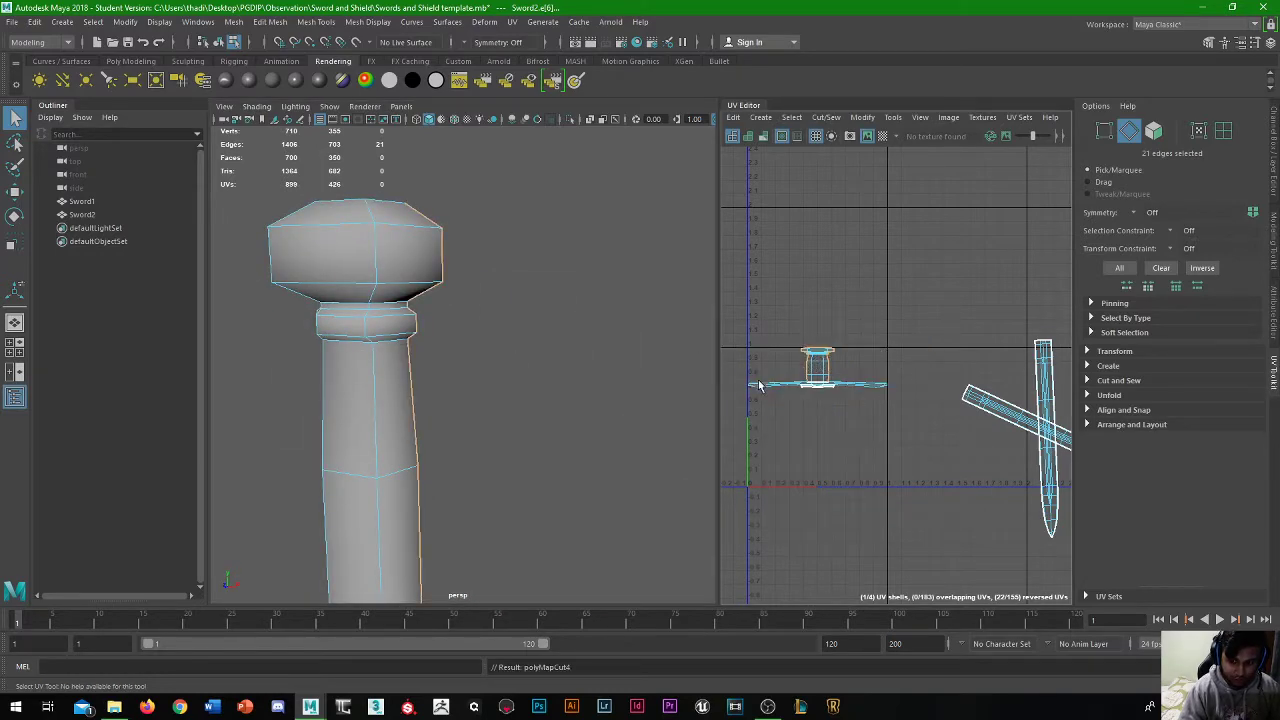
Switch to UV shell selection and select both halves of the grip and pommel
alt+drag(526, 371, 583, 349)
scroll(590, 370, down, 3)
alt+drag(596, 394, 538, 368)
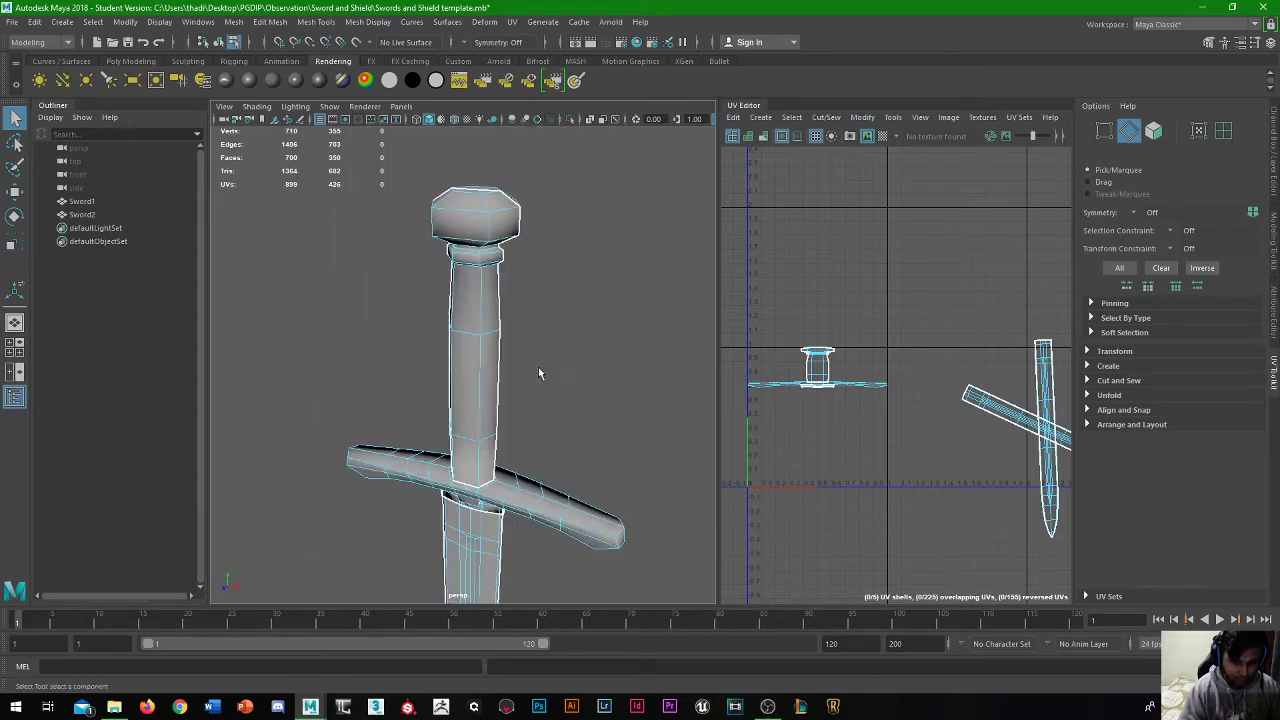
right_click(814, 364)
click(741, 341)
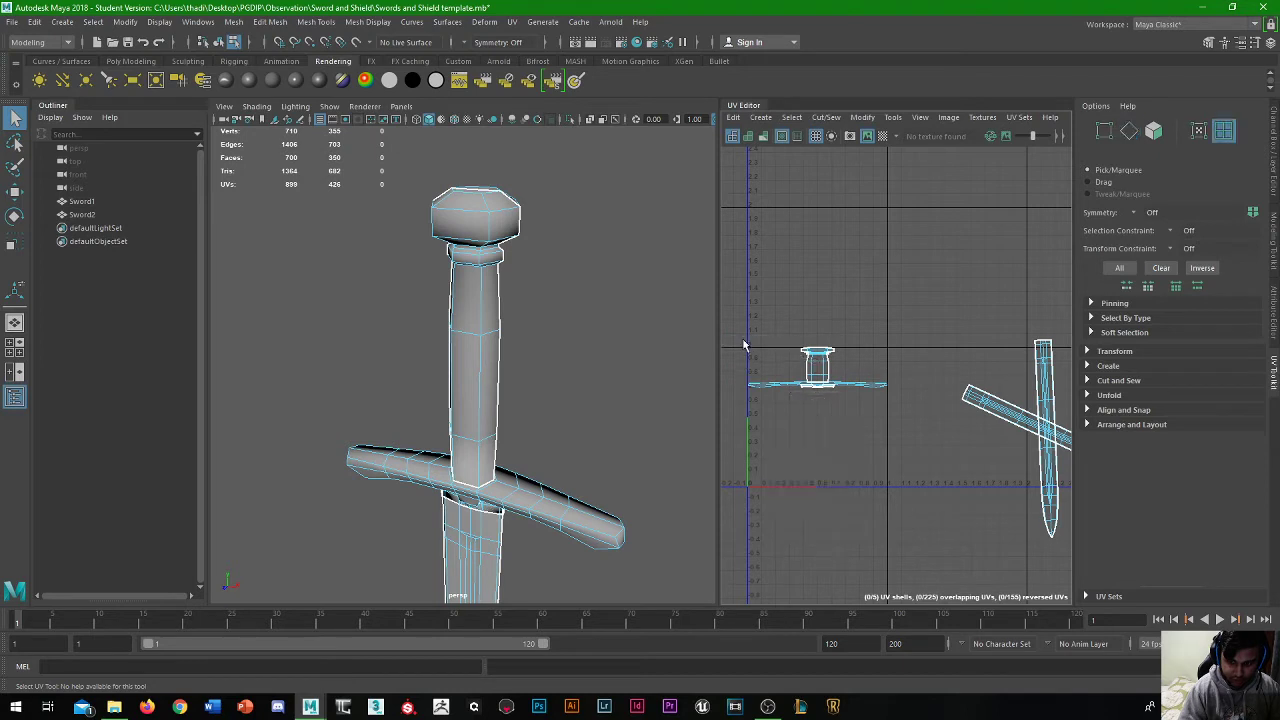
click(818, 355)
click(836, 279)
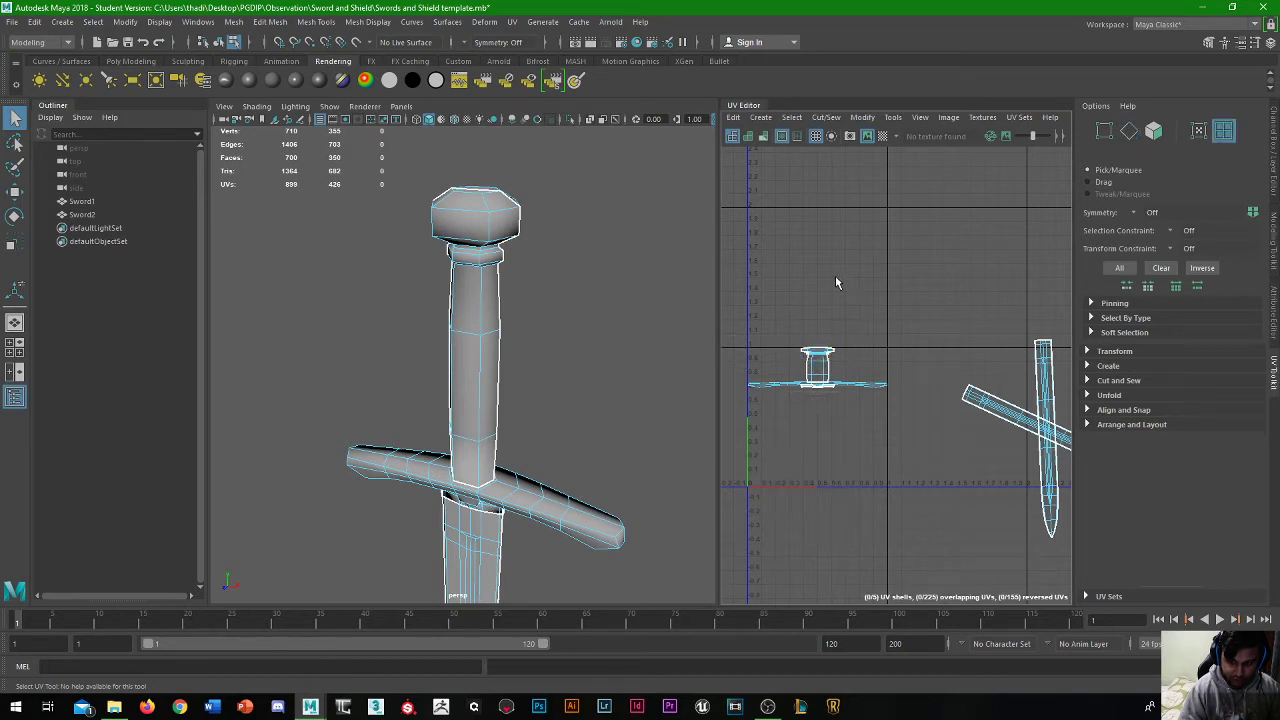
click(820, 362)
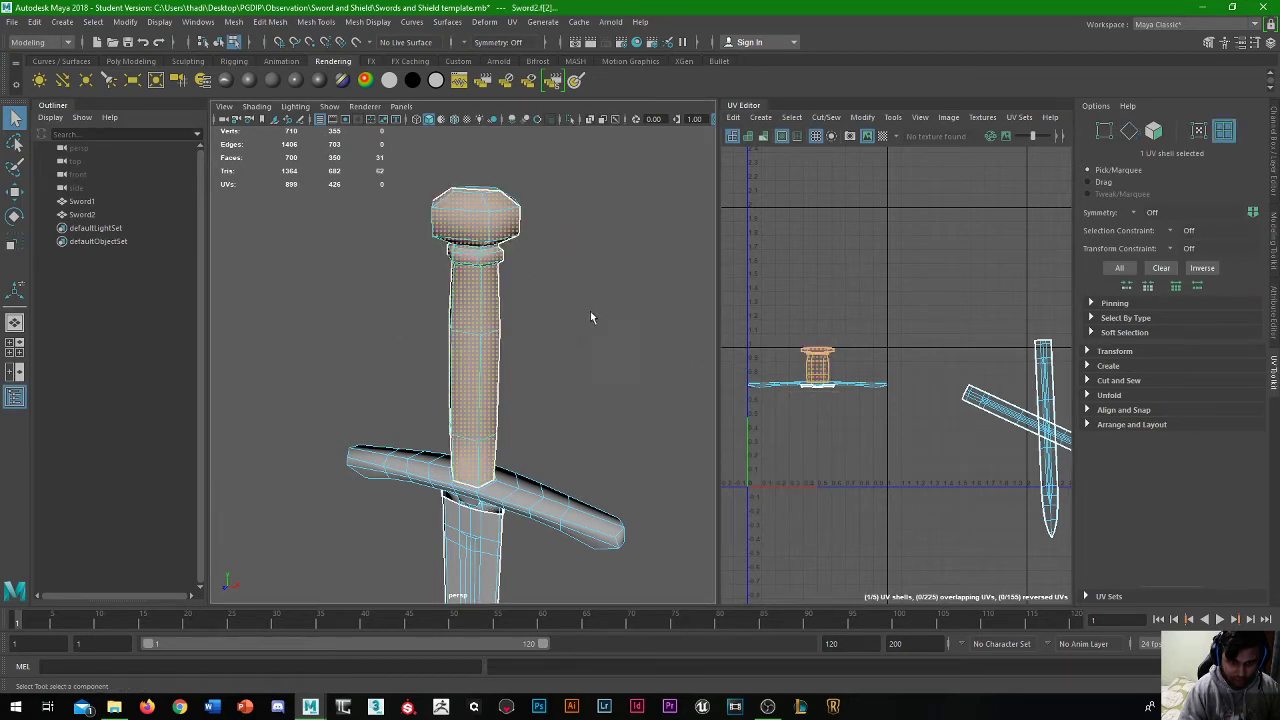
alt+drag(590, 311, 490, 360)
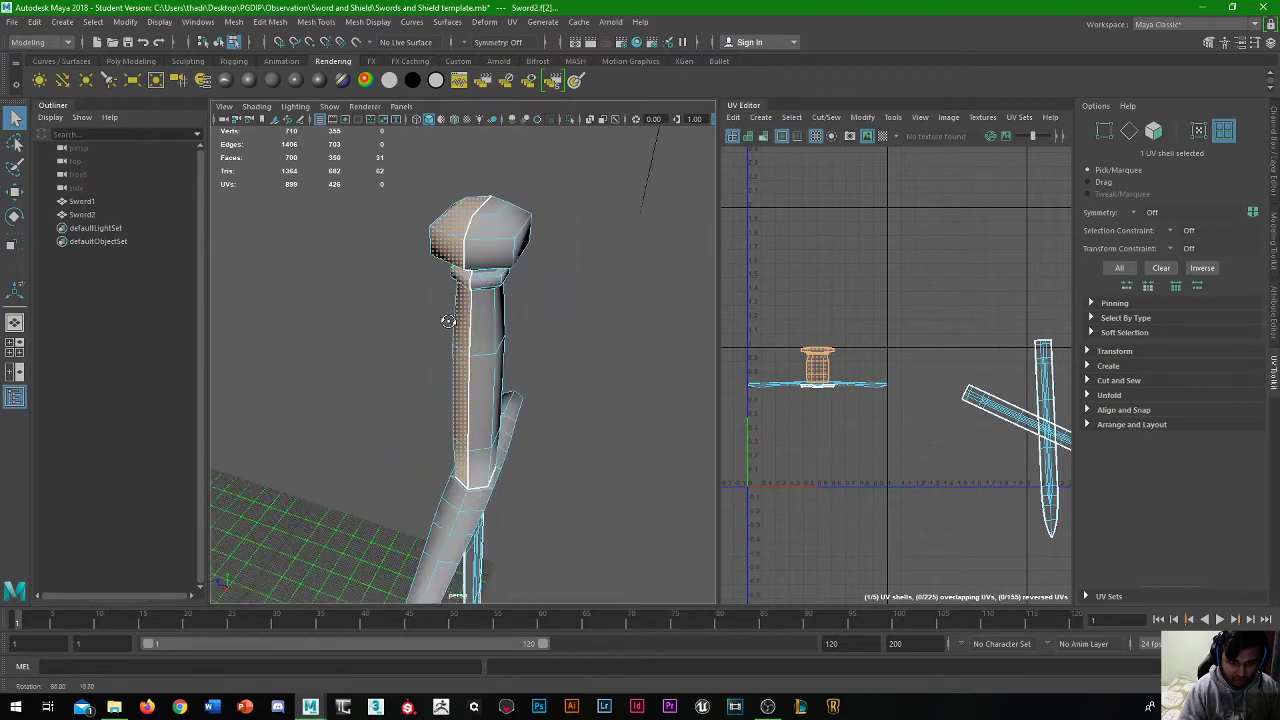
shift+click(491, 371)
alt+drag(602, 333, 592, 319)
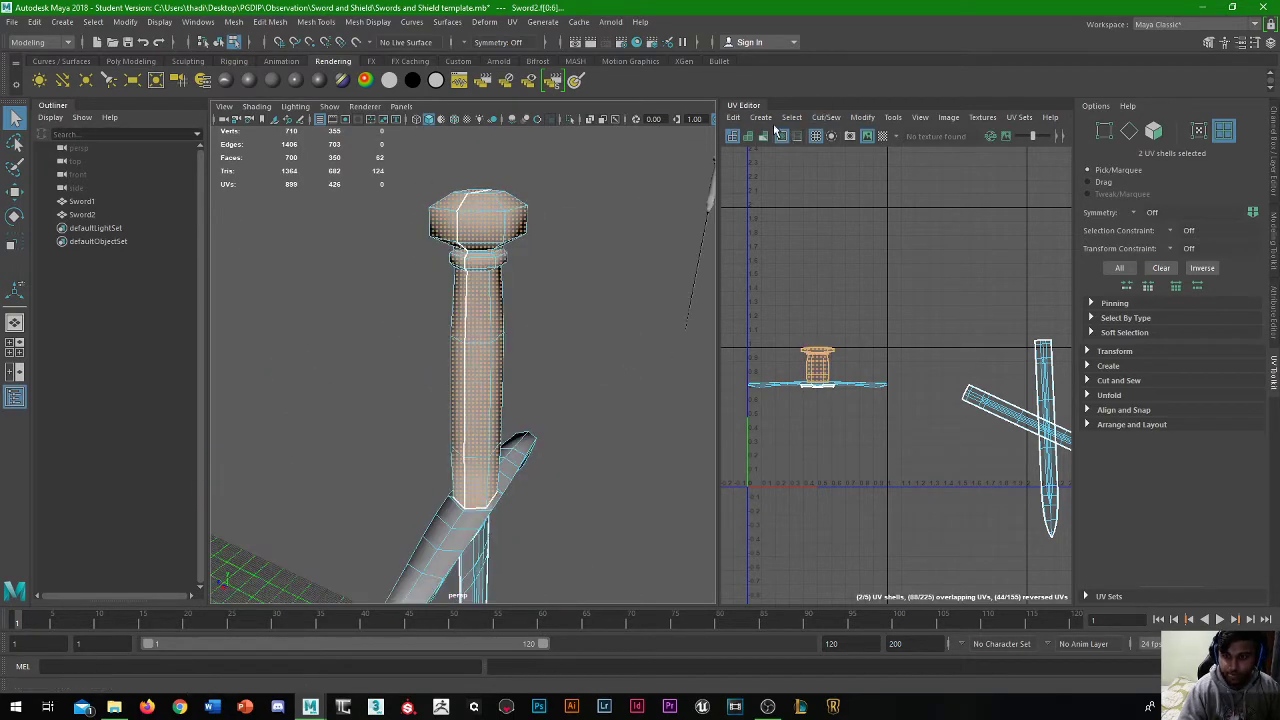
Unfold the two selected hilt shells and move them horizontally into the U2V1 tile
shift+right_click(815, 370)
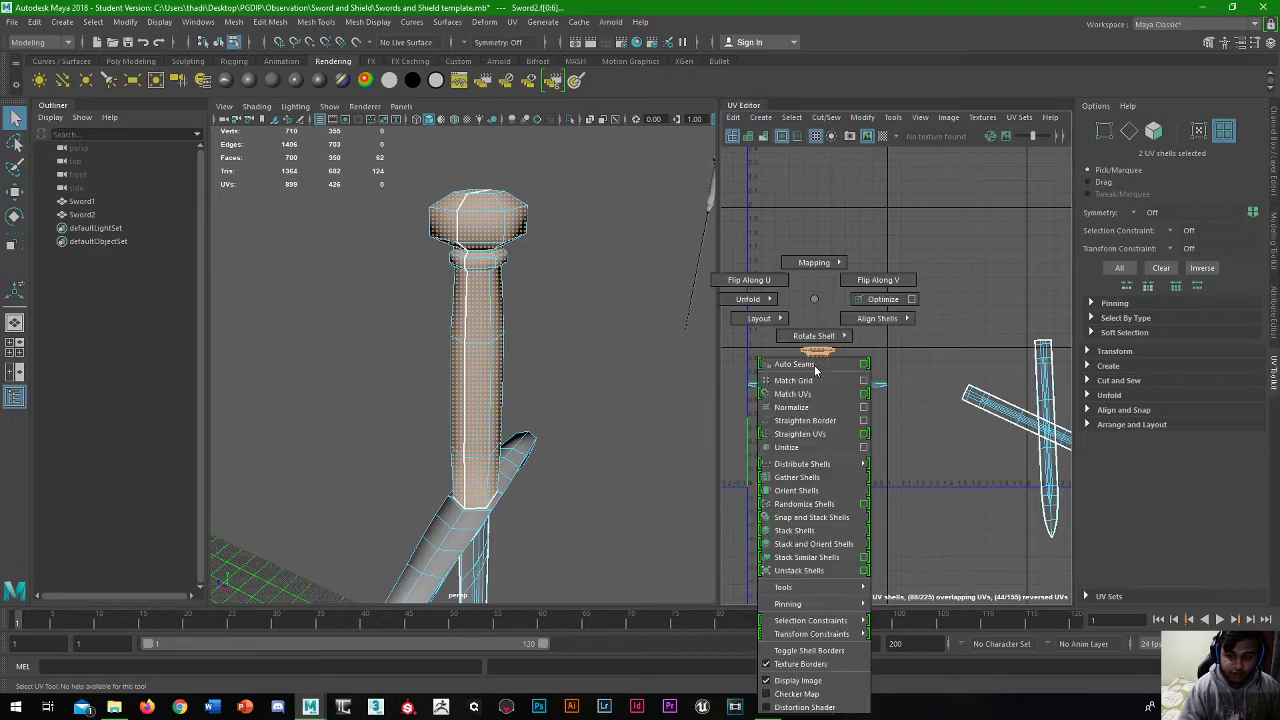
shift+right_drag(774, 316, 677, 296)
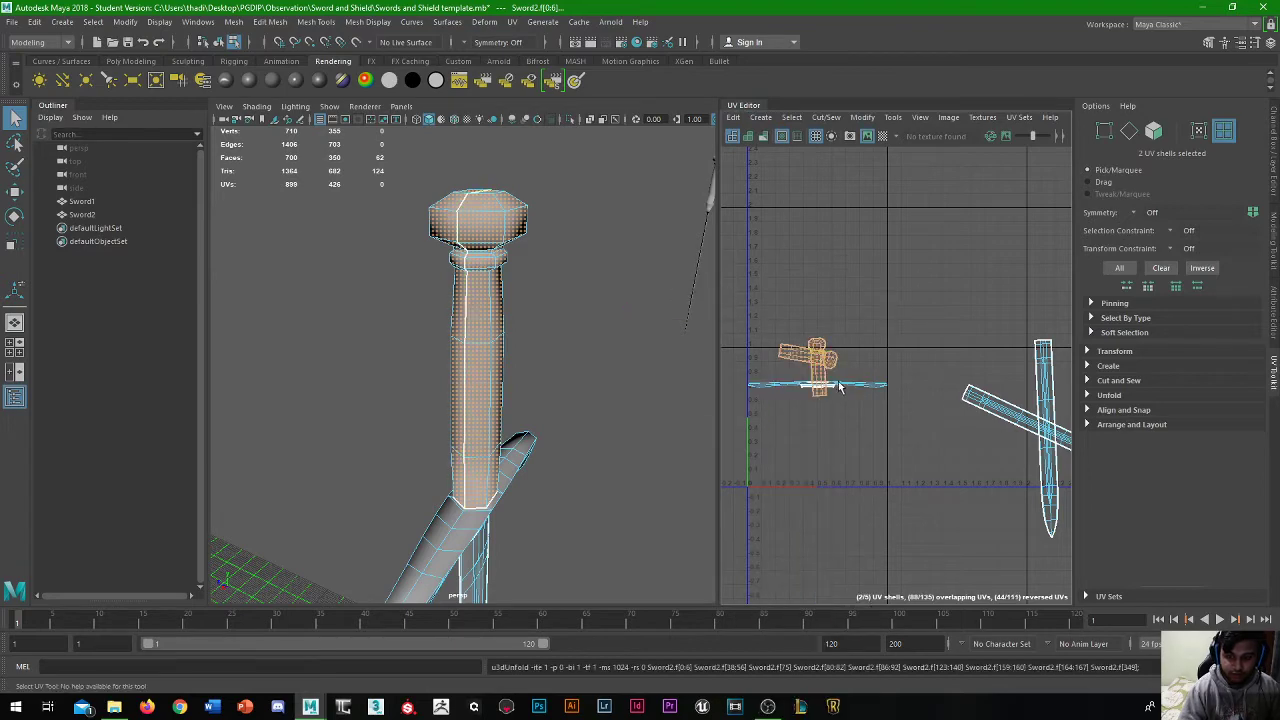
key(w)
drag(835, 370, 946, 358)
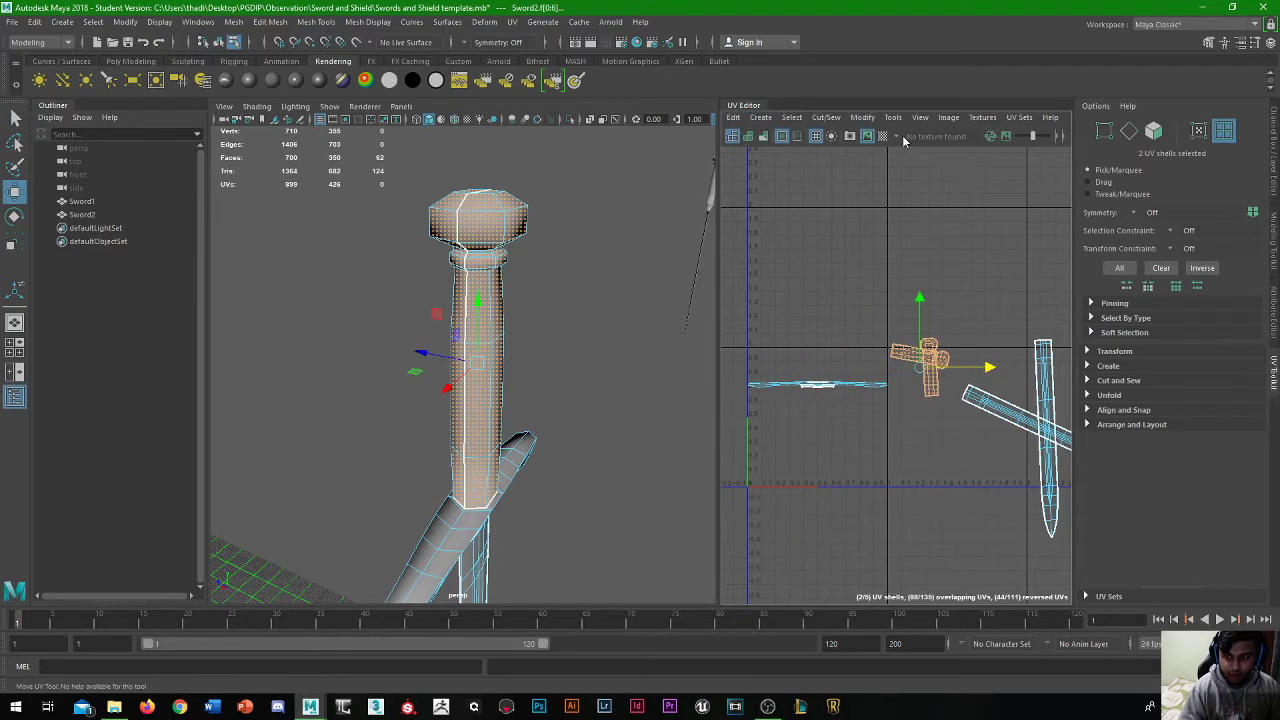
Show the checker map again and rotate the sideways hilt shell until it stands upright
click(867, 135)
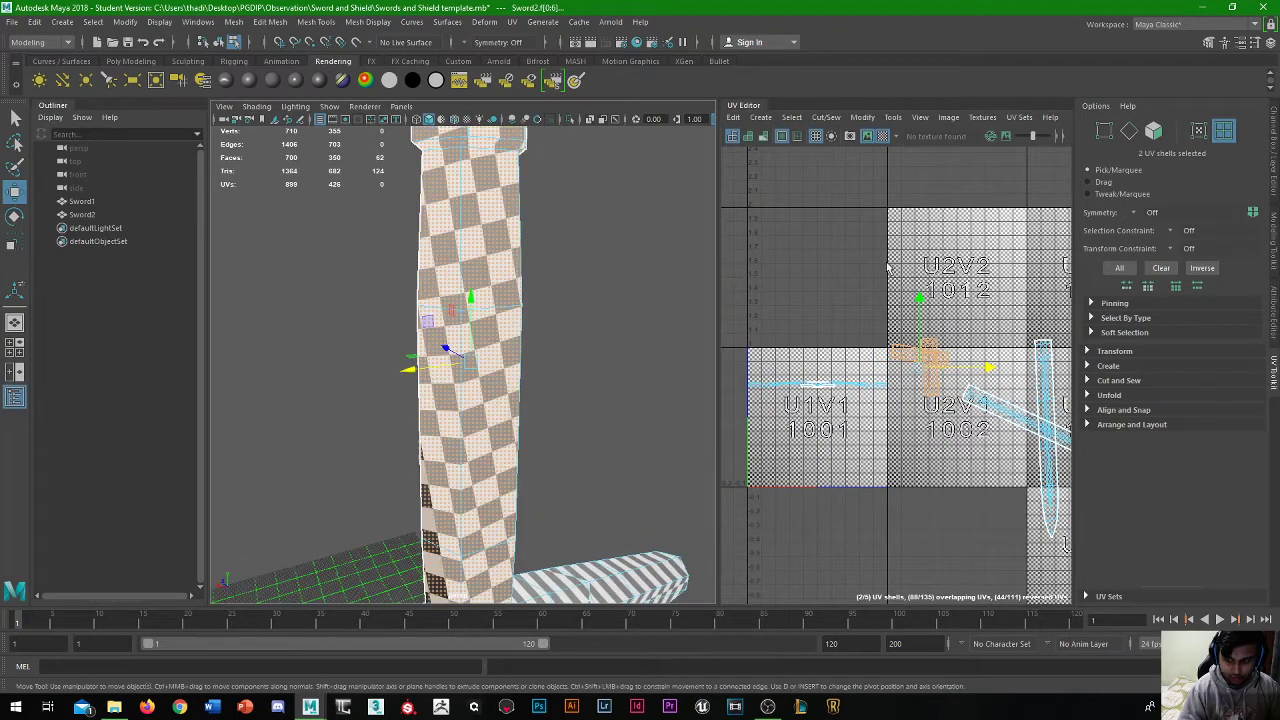
click(915, 355)
key(e)
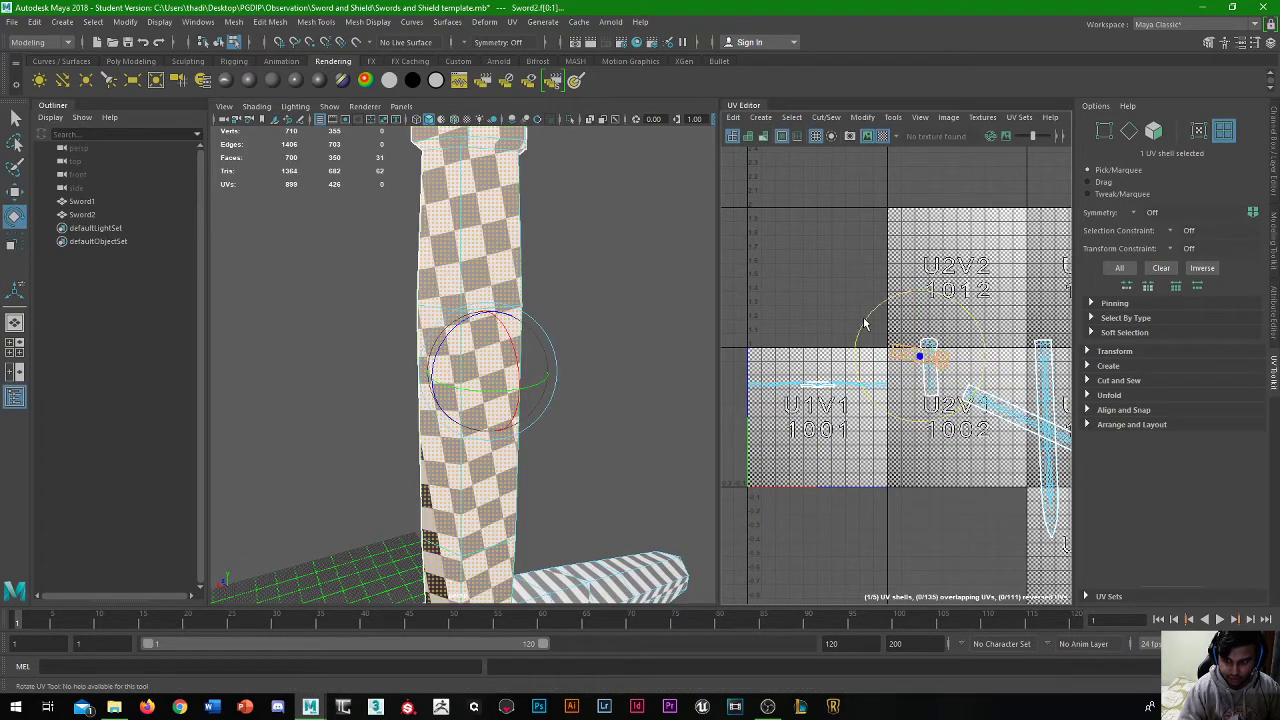
drag(866, 323, 913, 411)
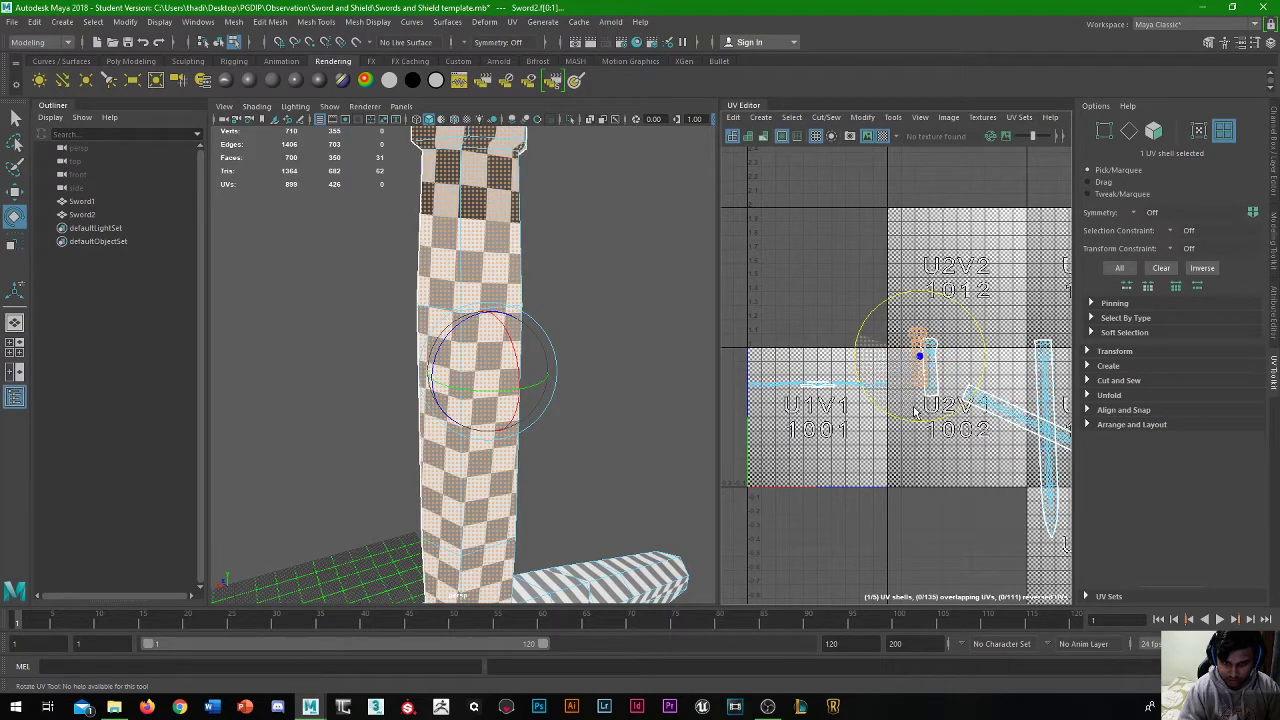
Move the upright hilt shell beside its matching half without overlap, and inspect the checker pattern around the hilt
key(w)
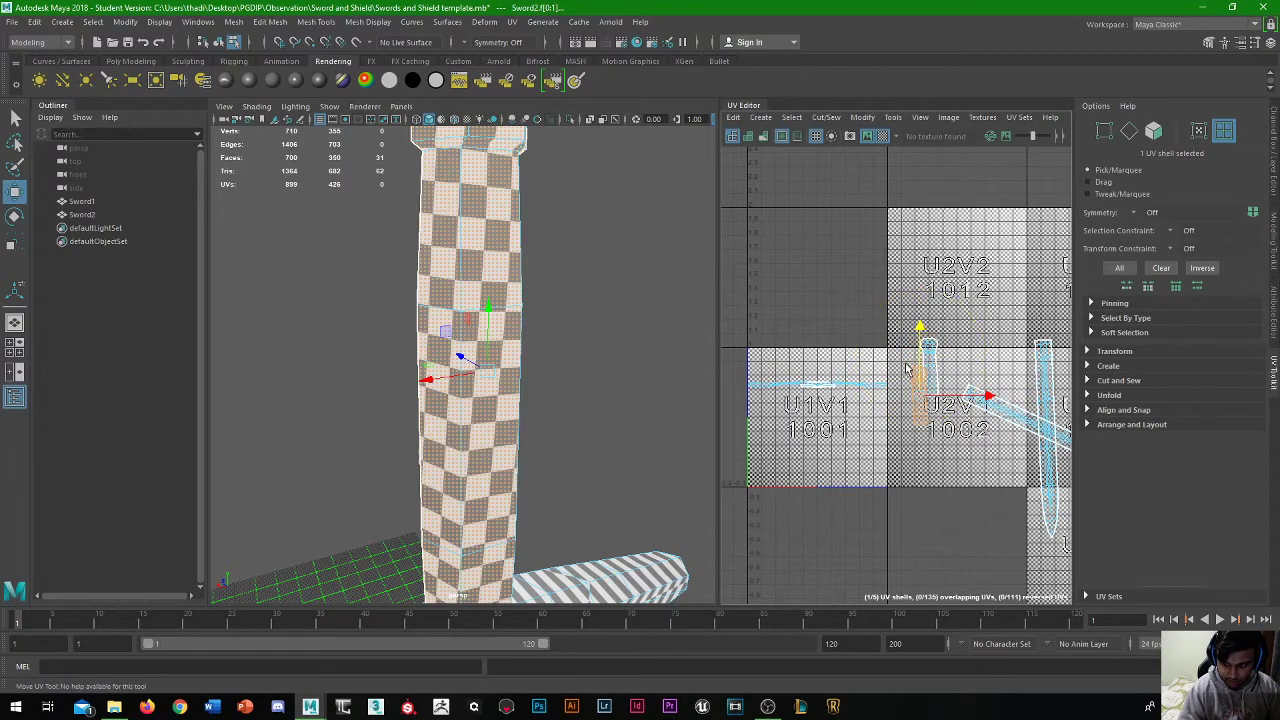
drag(983, 372, 962, 376)
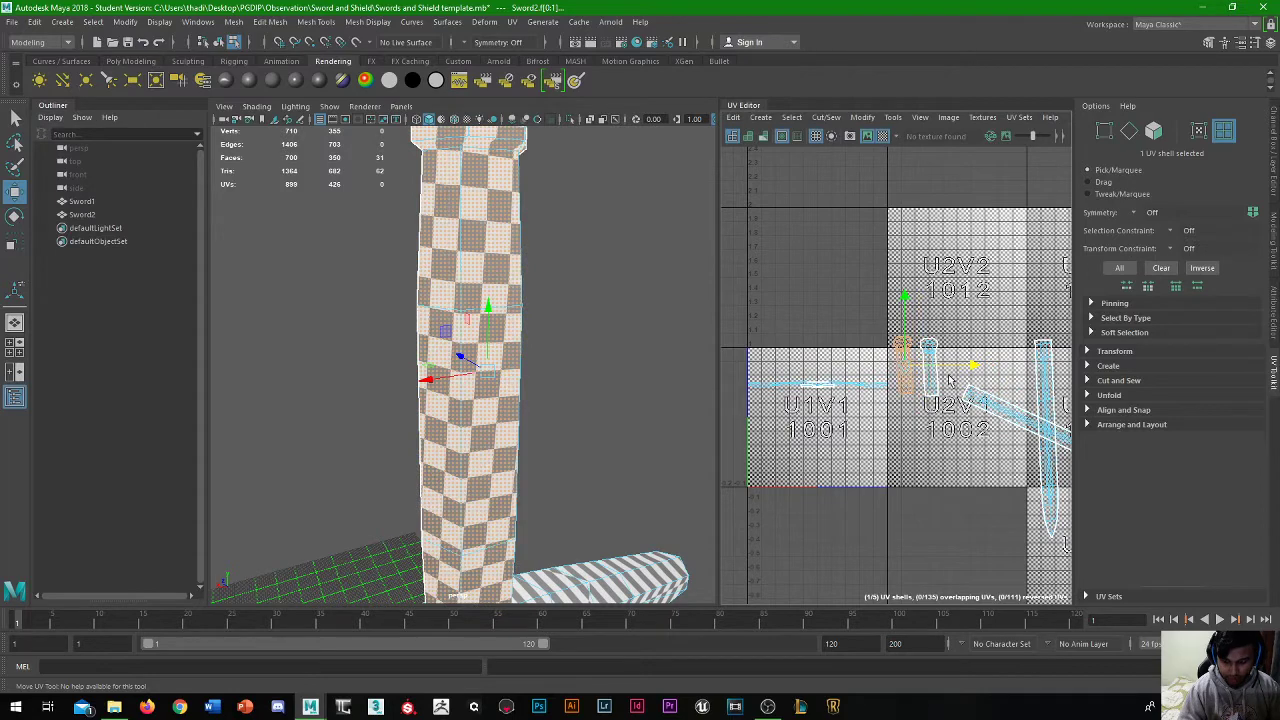
click(786, 305)
scroll(495, 338, down, 5)
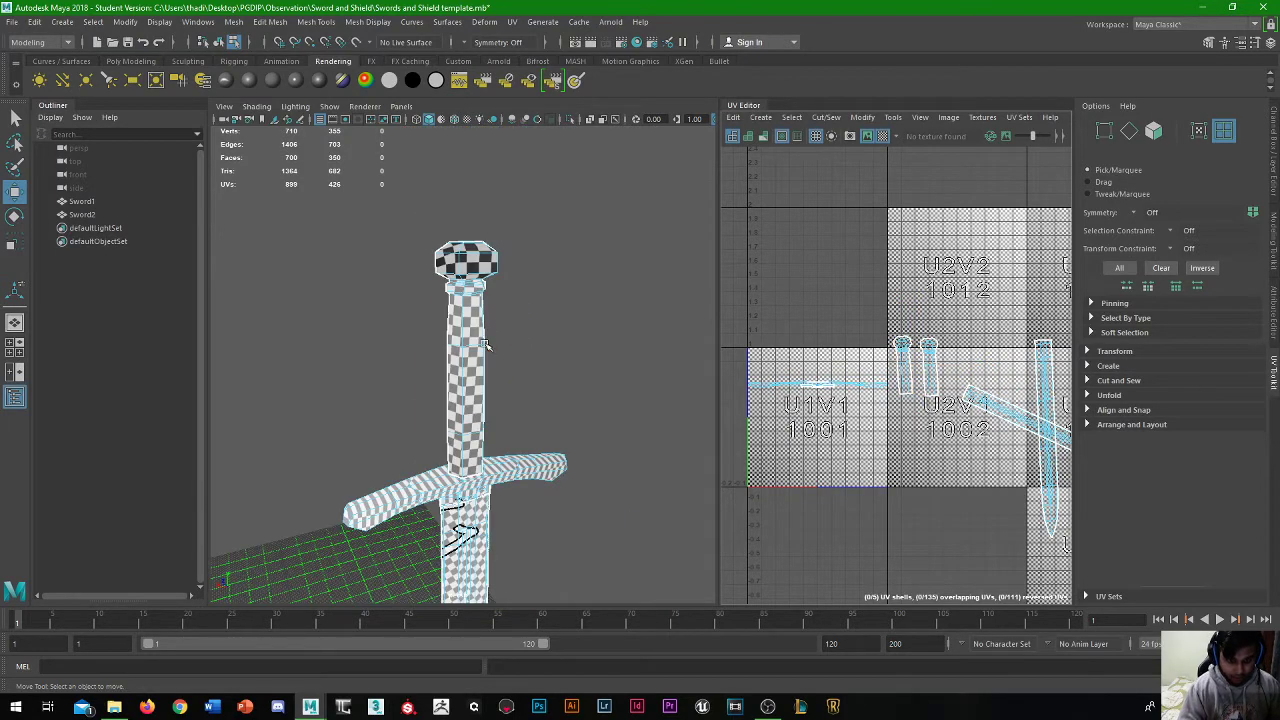
alt+drag(486, 346, 715, 323)
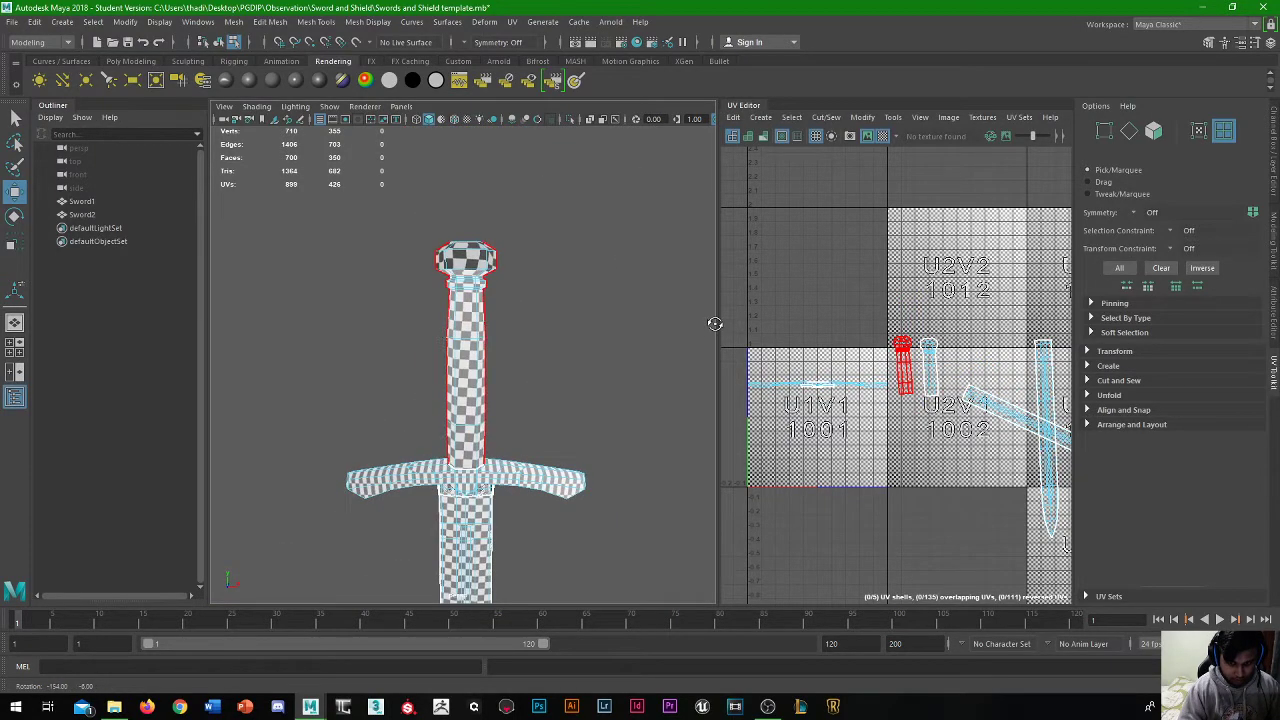
Inspect the checker pattern around the cross-guard and check which UV shell in the U1V1 tile belongs to it
scroll(481, 478, up, 4)
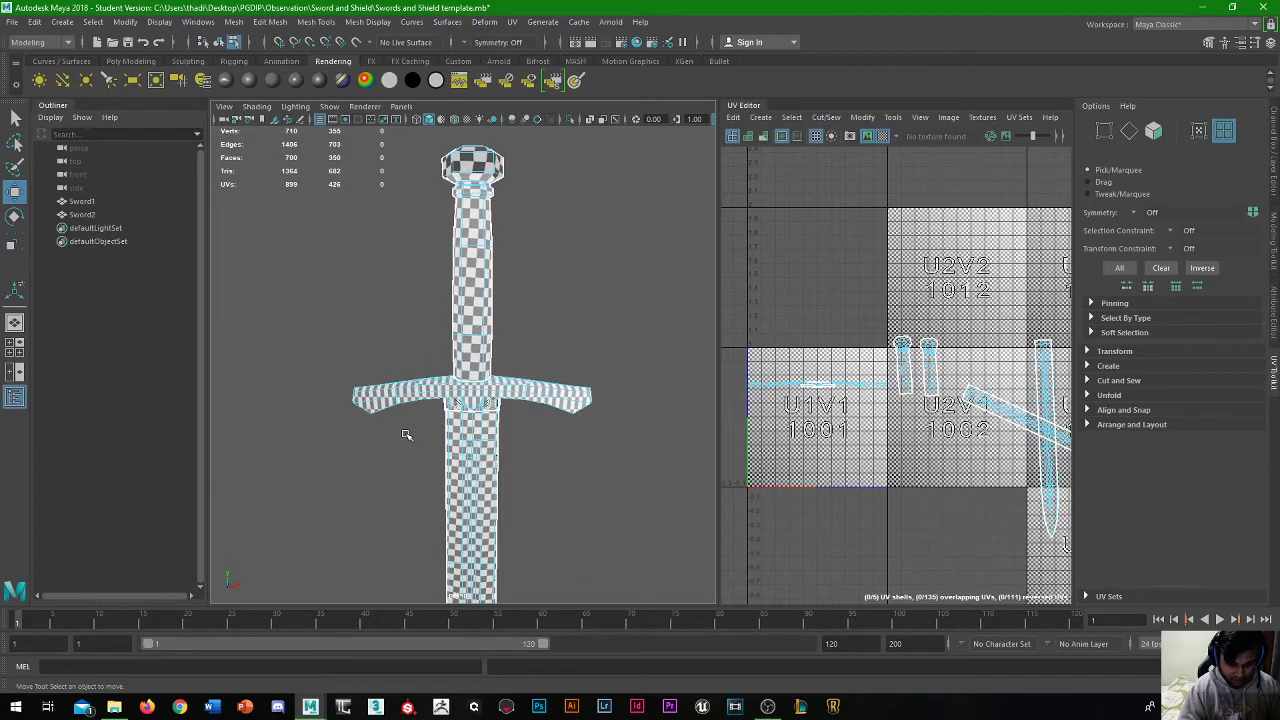
alt+drag(482, 428, 542, 385)
click(825, 383)
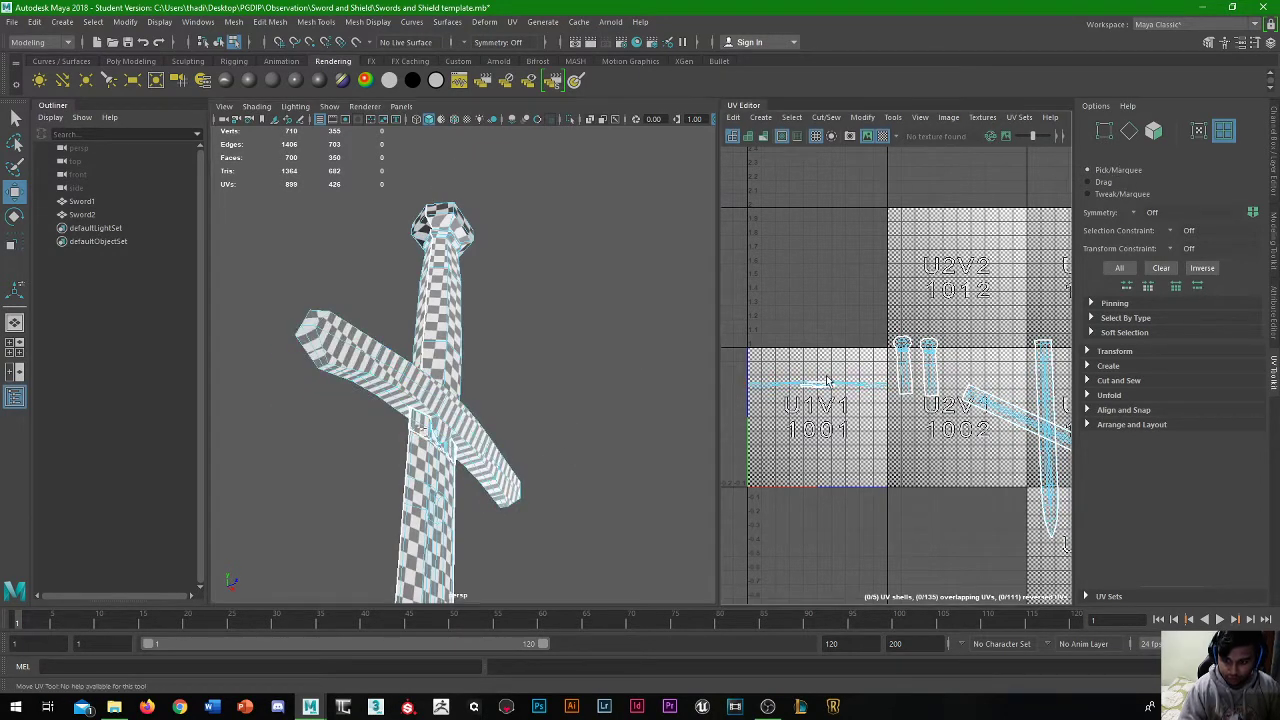
alt+drag(551, 364, 648, 380)
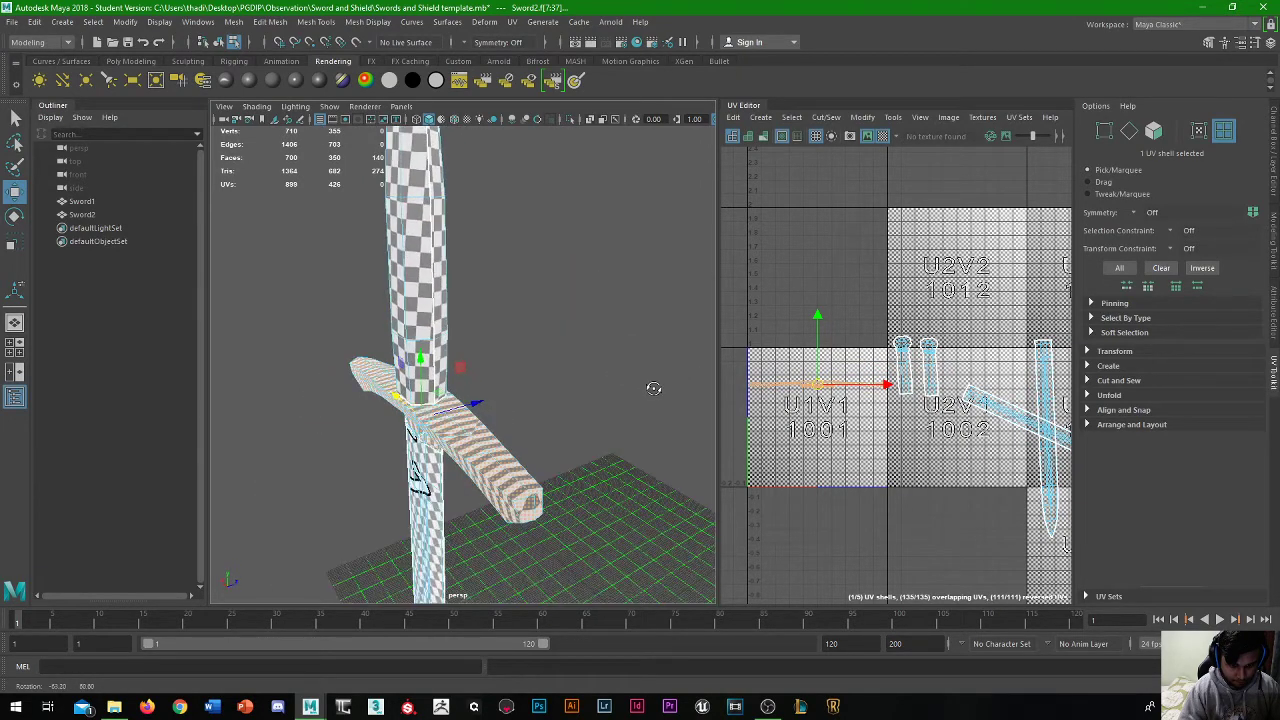
click(821, 270)
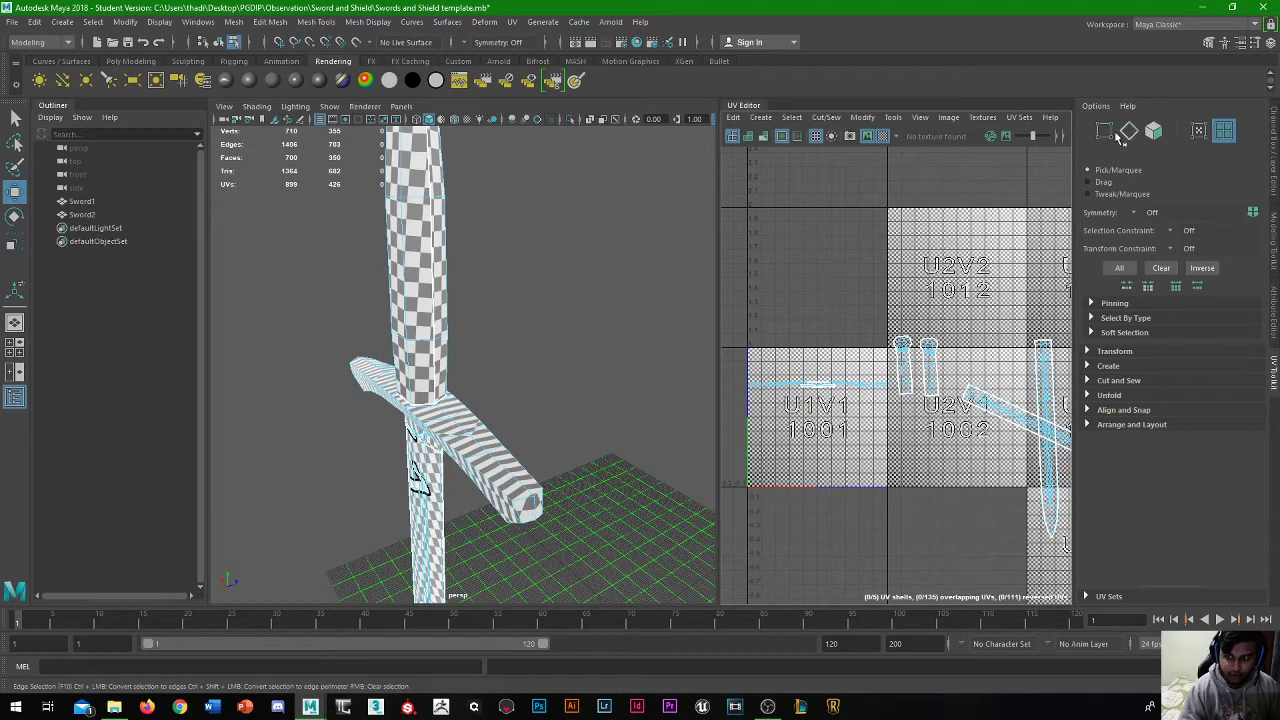
Hide the checker map and switch to edge selection with no edges selected
click(885, 139)
key(F10)
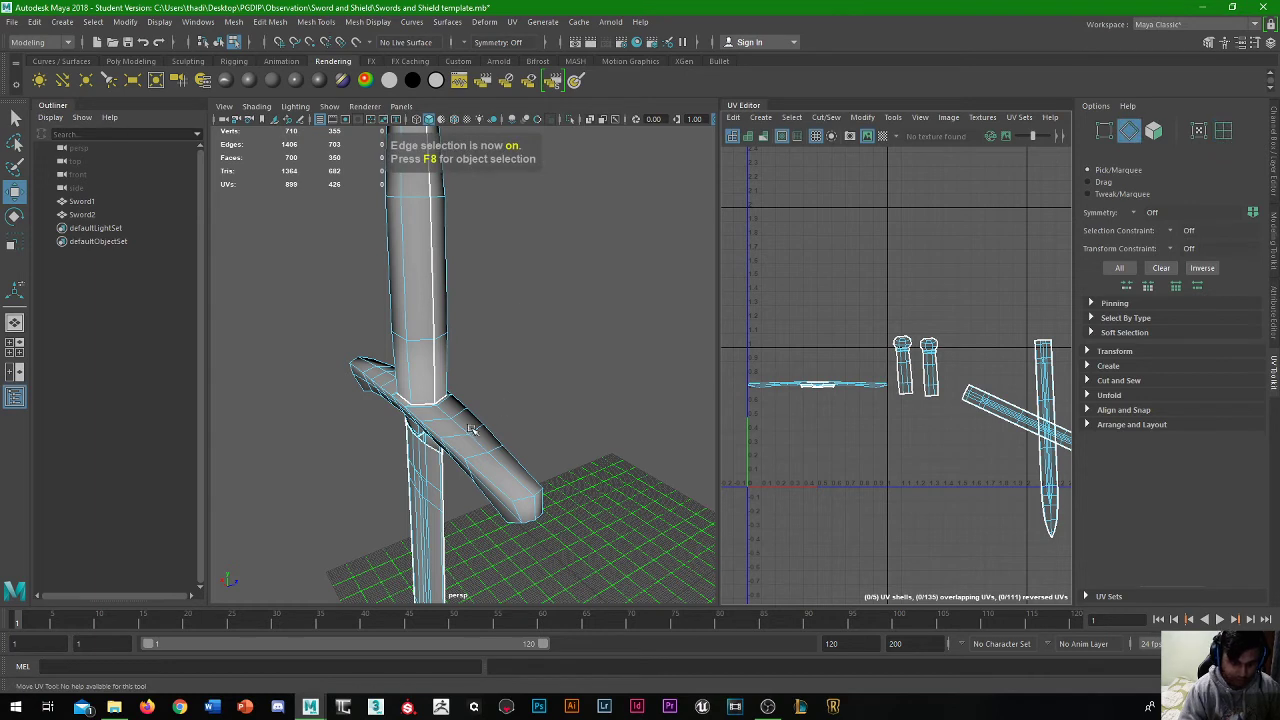
click(1105, 132)
click(1129, 132)
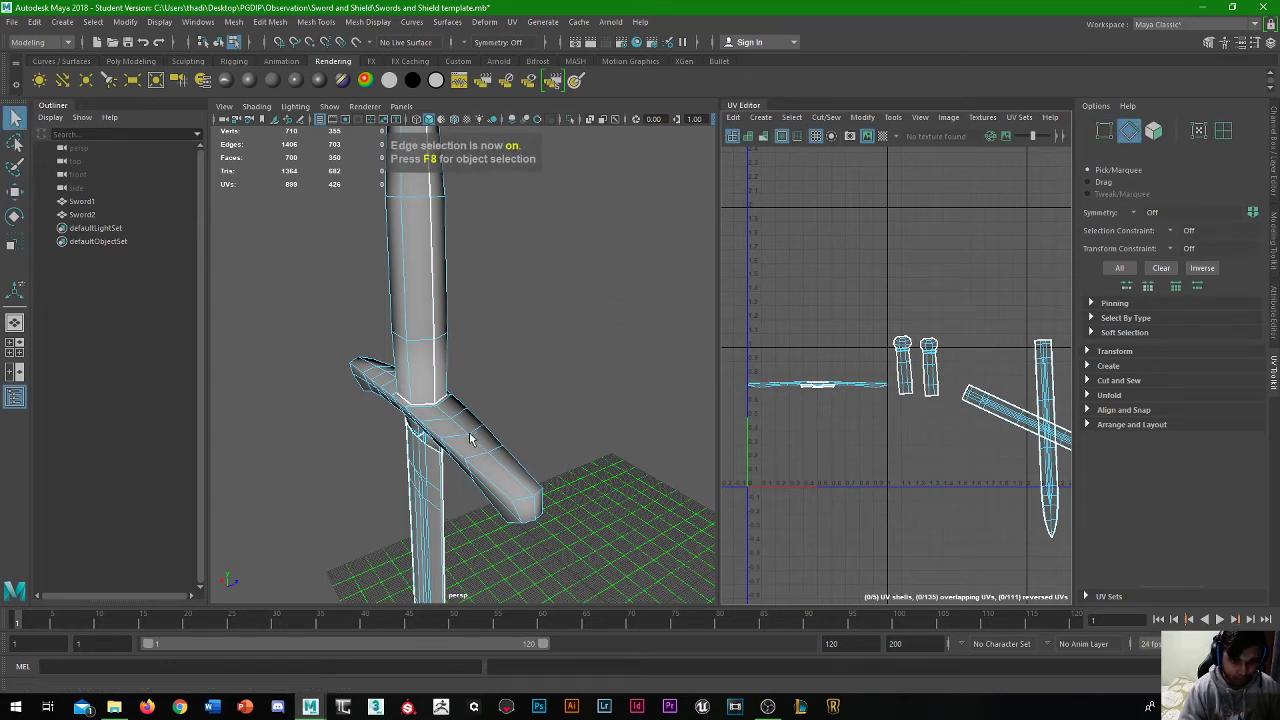
drag(821, 382, 835, 411)
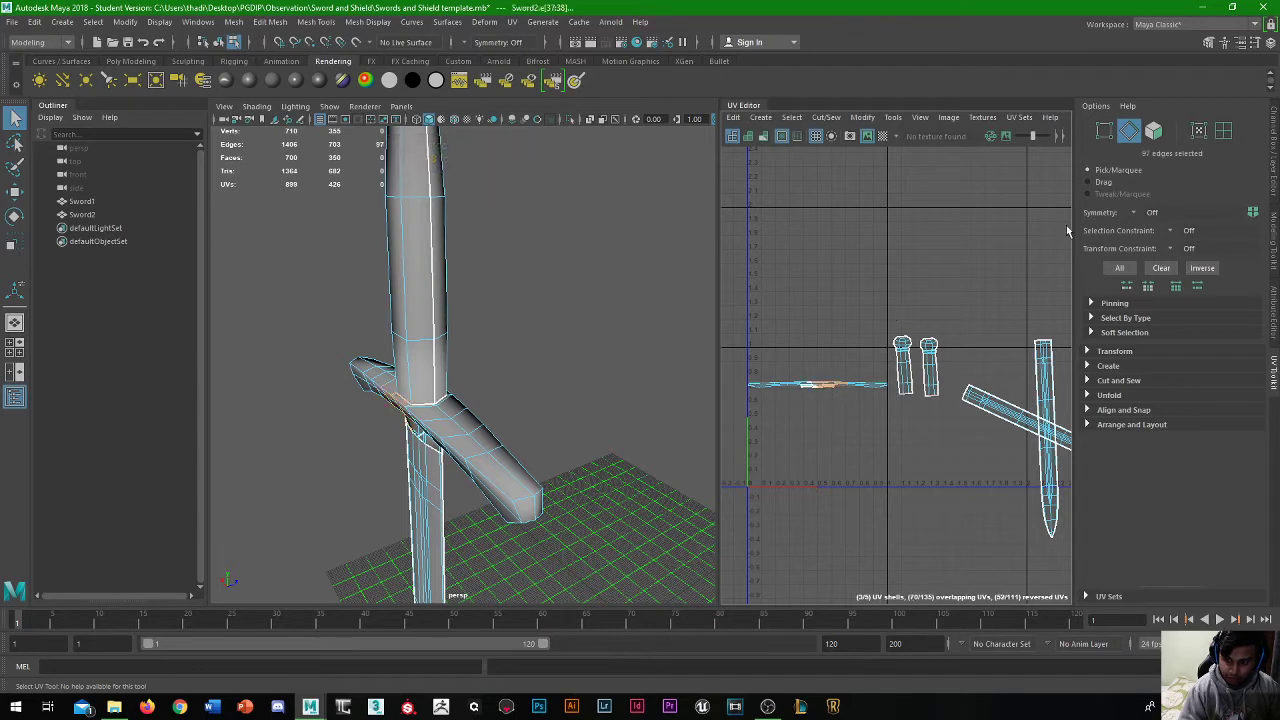
click(1105, 132)
click(1129, 132)
Select the lengthwise edge loop that runs around the cross-guard as its seam
click(481, 465)
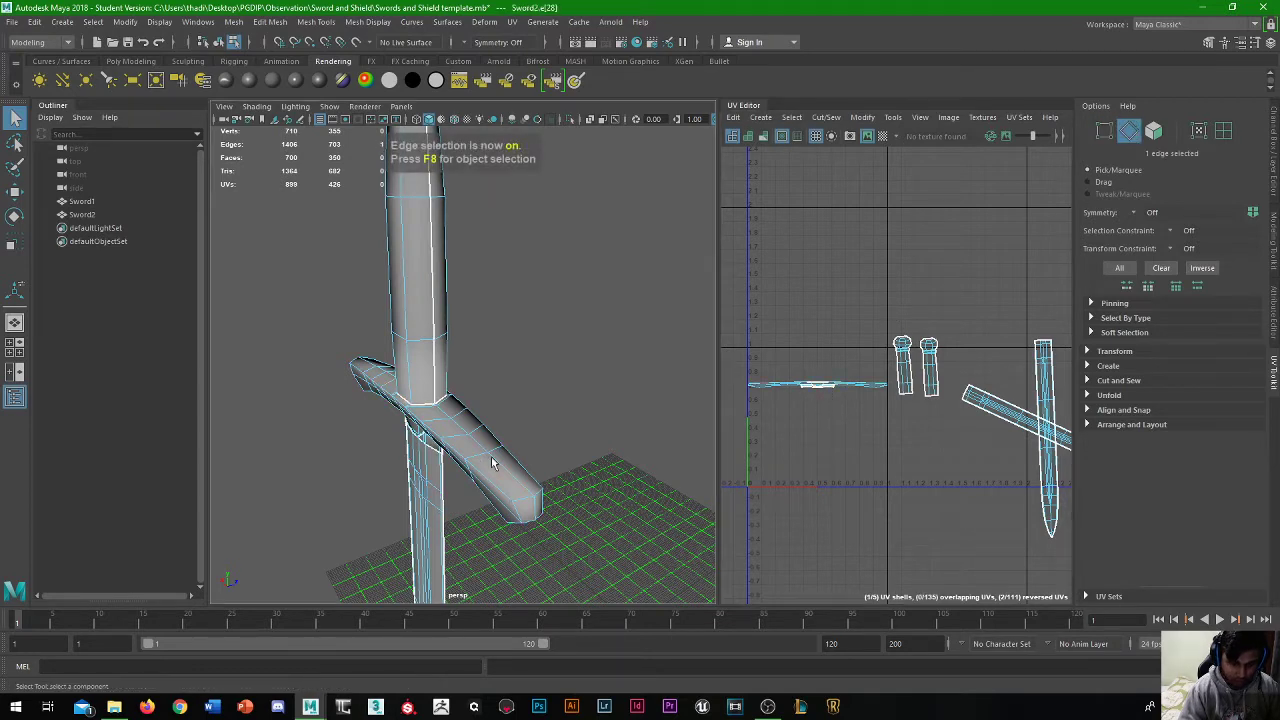
scroll(489, 463, up, 2)
click(463, 468)
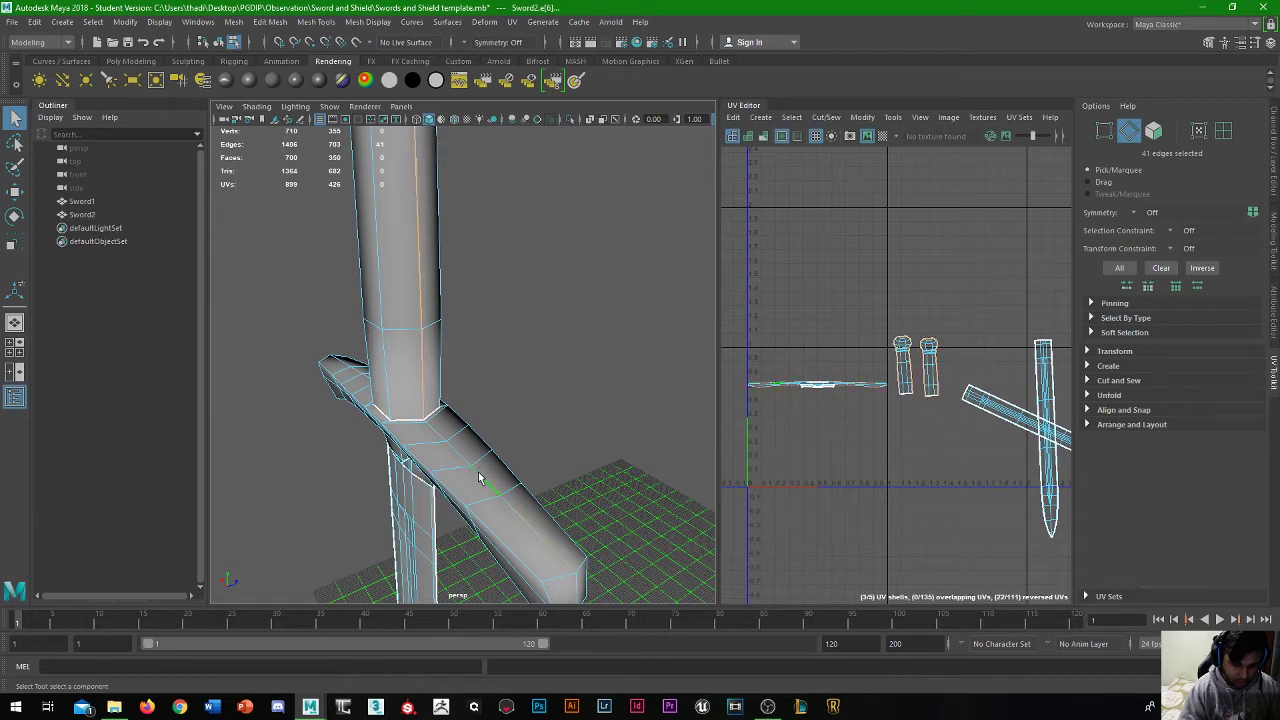
click(547, 430)
double_click(497, 492)
alt+drag(490, 487, 435, 466)
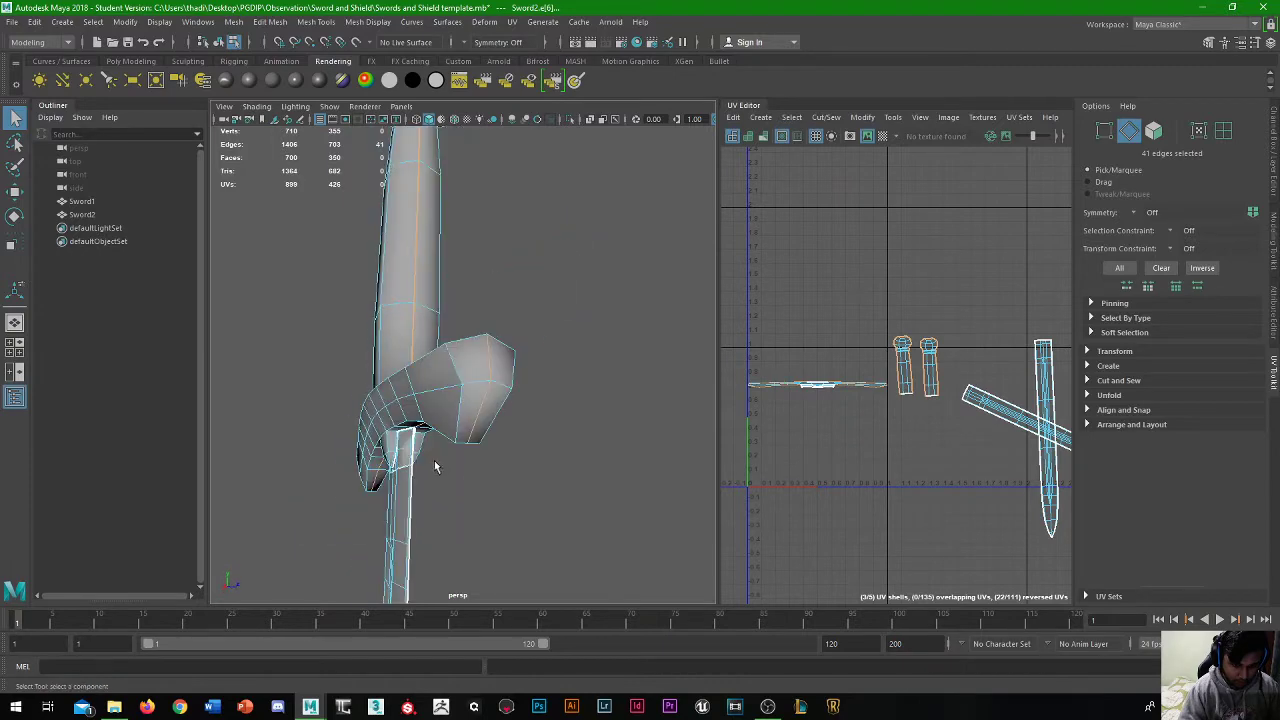
mouse_move(460, 378)
alt+mouse_down()
mouse_move(508, 341)
mouse_move(462, 404)
mouse_move(450, 390)
alt+mouse_up()
alt+drag(425, 238, 560, 428)
alt+drag(560, 428, 613, 387)
Cut the guard's UVs along the selected edge loop, checking the cut by undoing and redoing it
shift+right_click(816, 388)
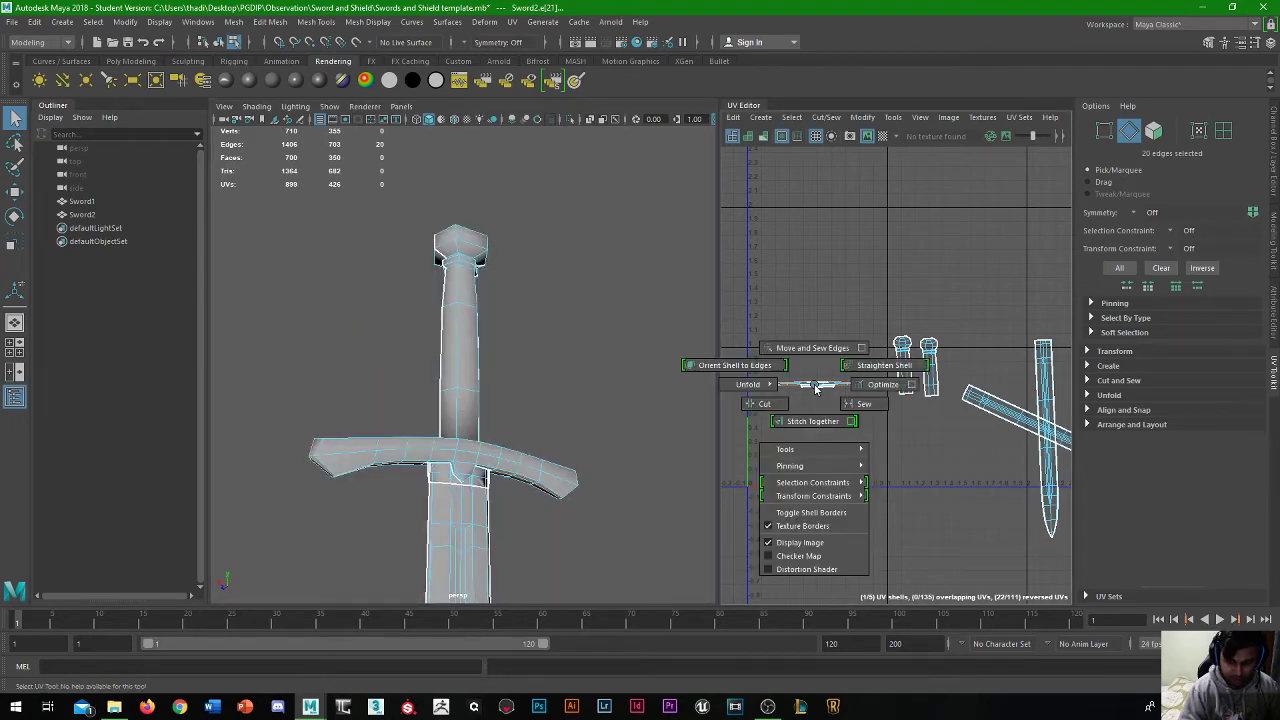
click(767, 404)
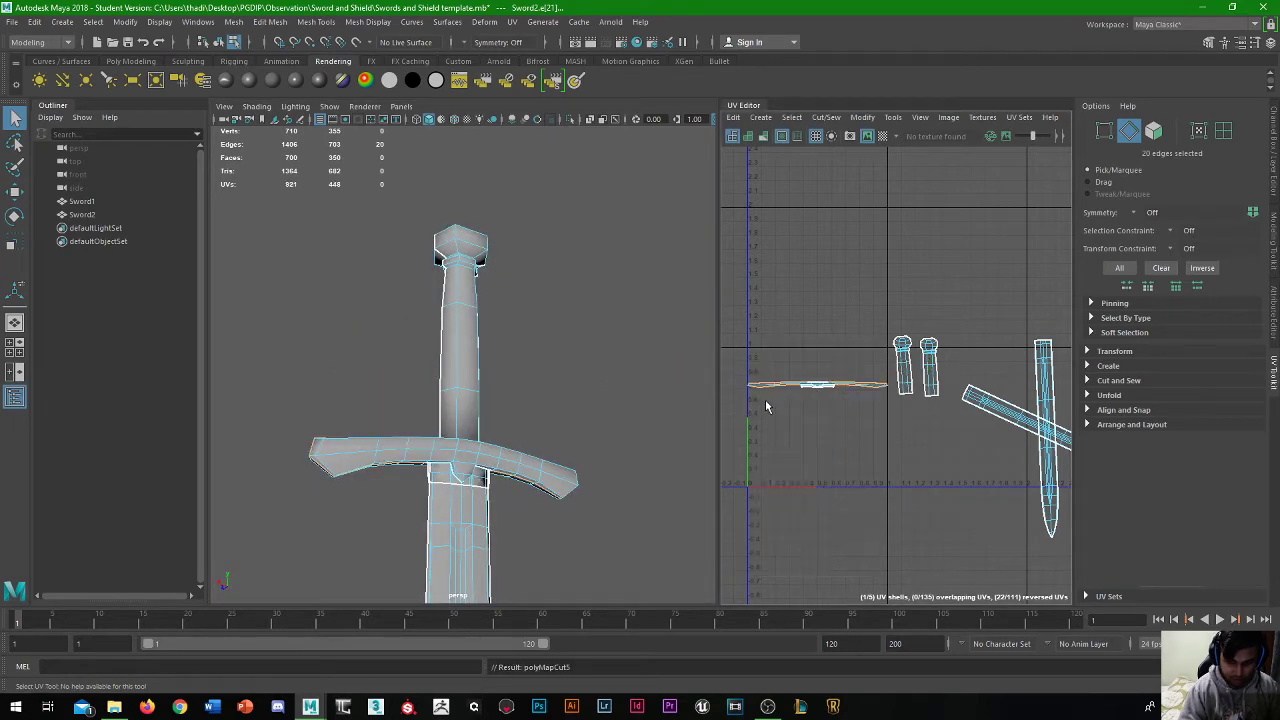
alt+drag(650, 420, 734, 403)
mouse_move(817, 386)
shift+right_down()
mouse_move(717, 386)
mouse_move(795, 388)
shift+right_up()
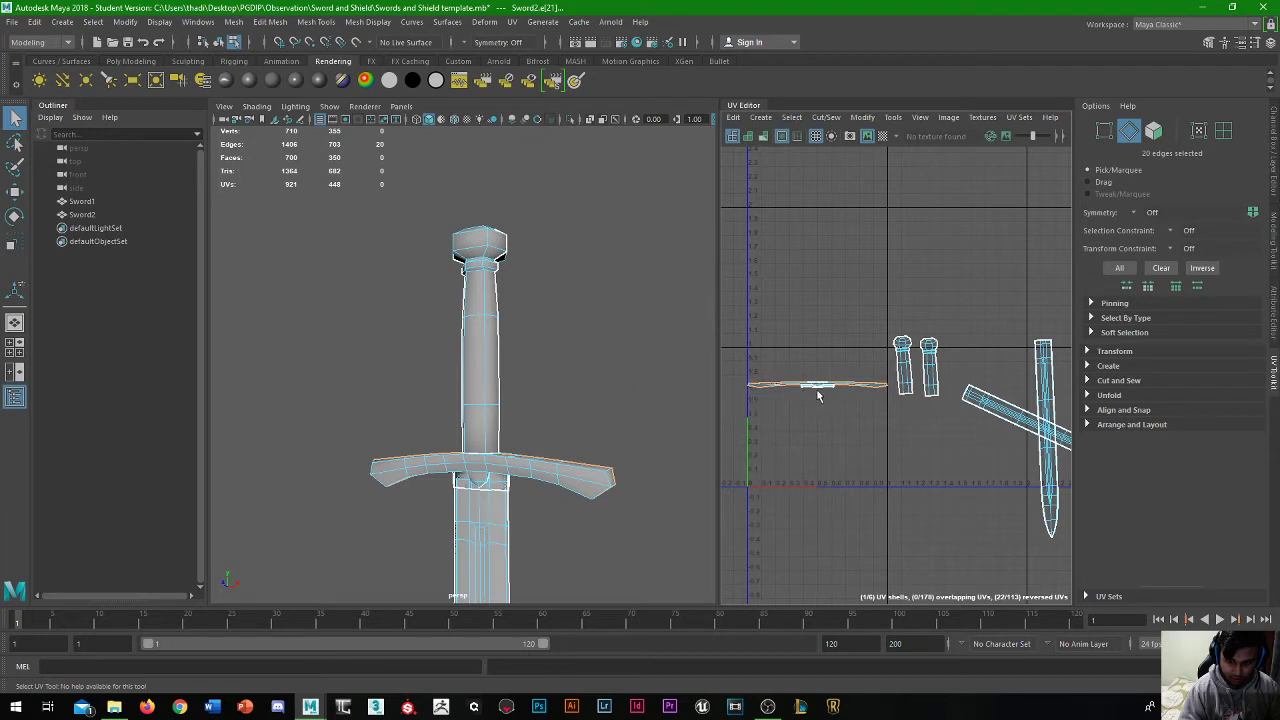
alt+drag(600, 420, 531, 423)
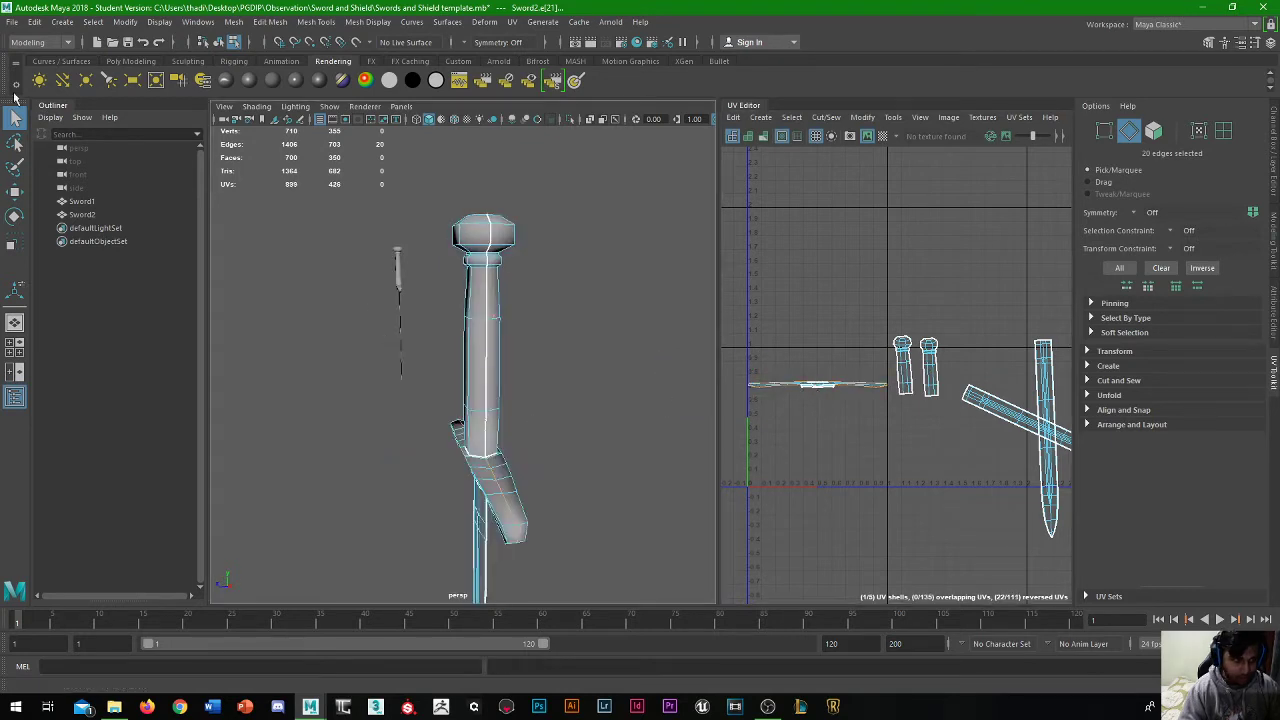
click(33, 22)
click(62, 61)
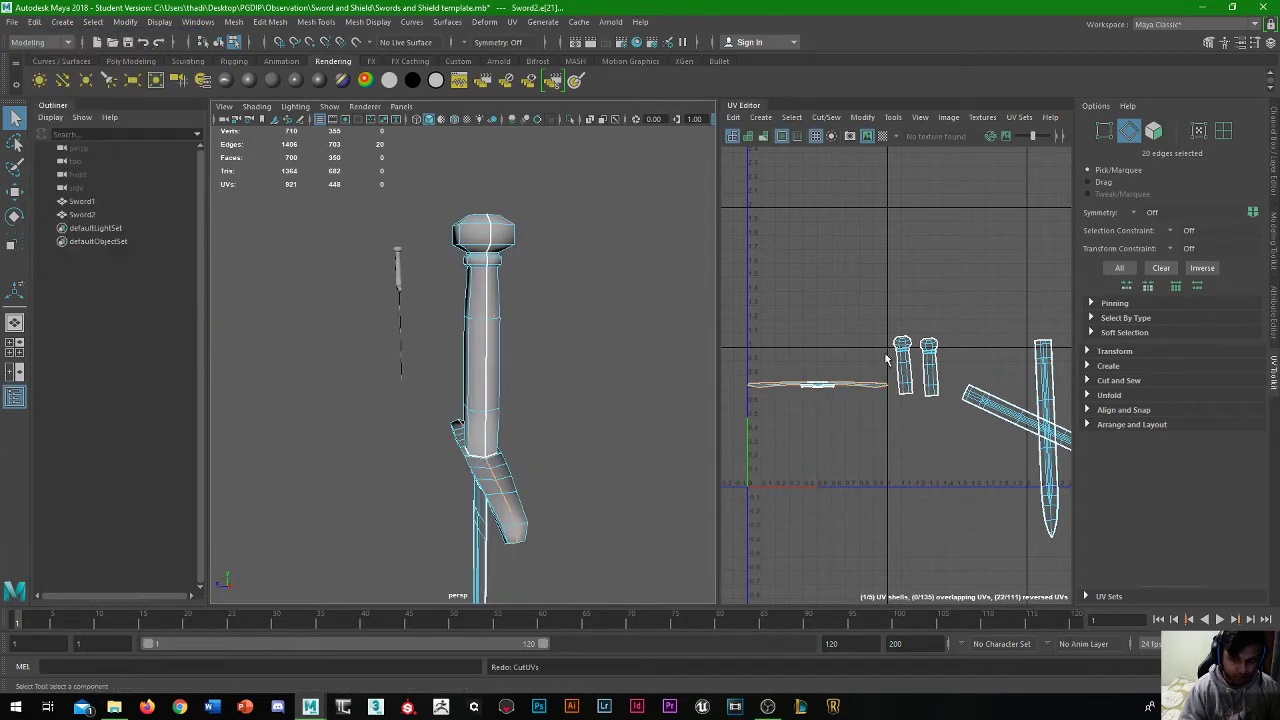
Switch to UV shell selection, select both guard shells and unfold them
click(818, 387)
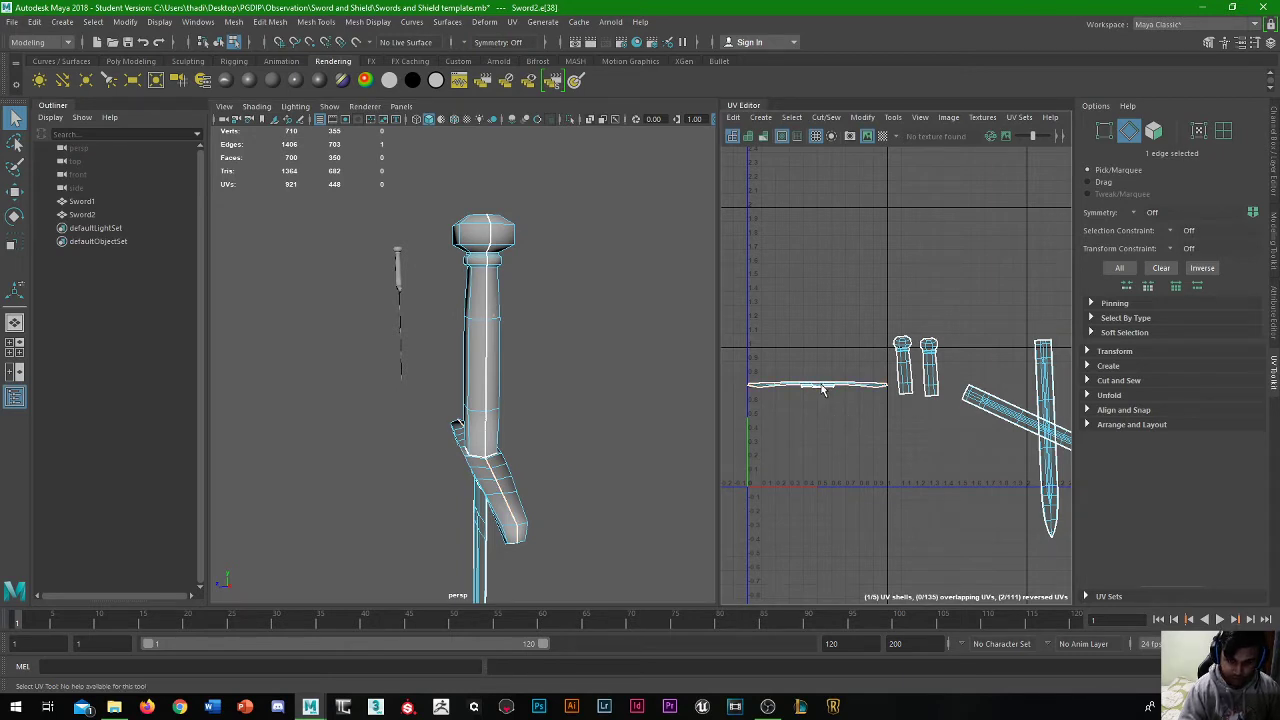
right_click(820, 390)
right_drag(746, 367, 748, 368)
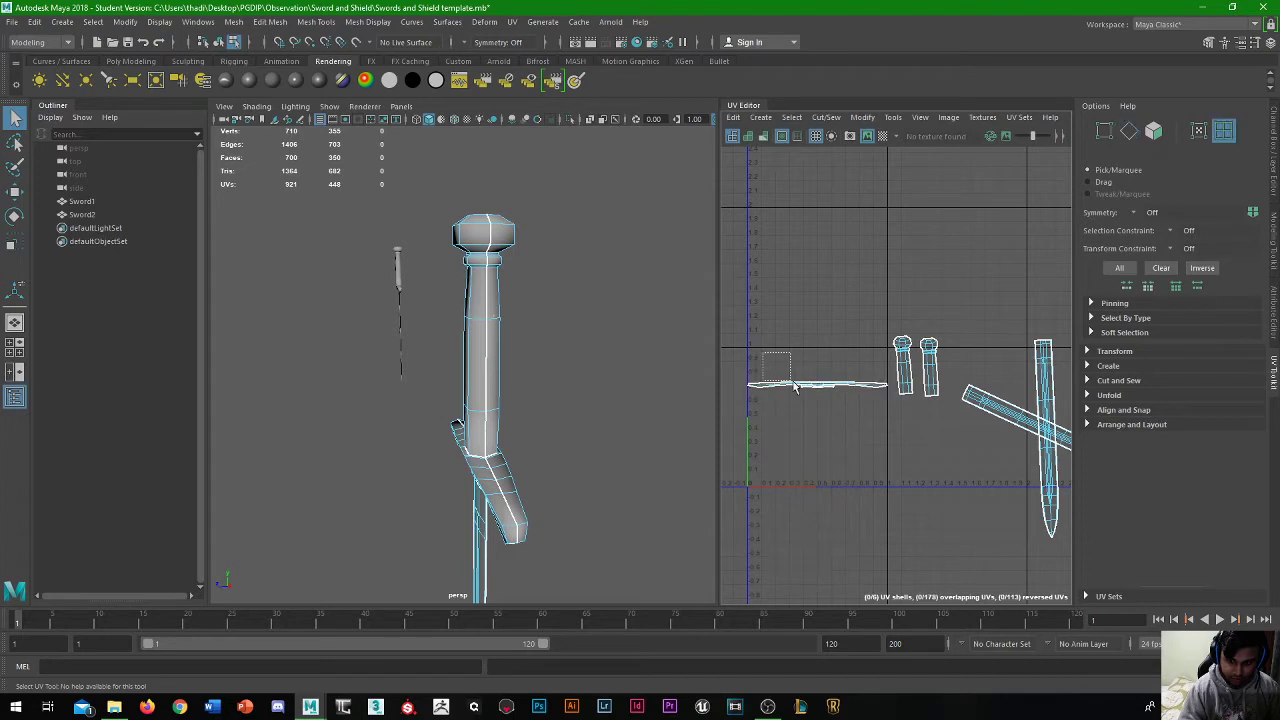
mouse_move(781, 403)
alt+middle_down()
mouse_move(767, 408)
mouse_move(799, 394)
alt+middle_up()
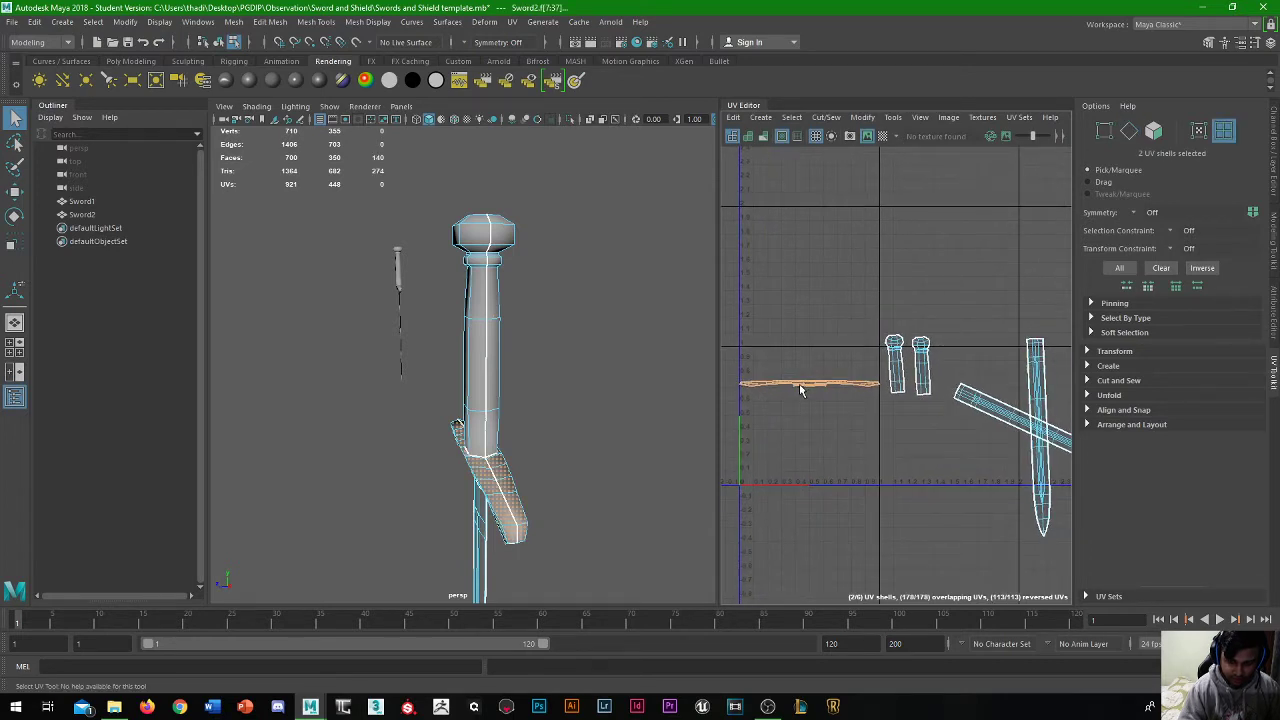
shift+right_click(801, 390)
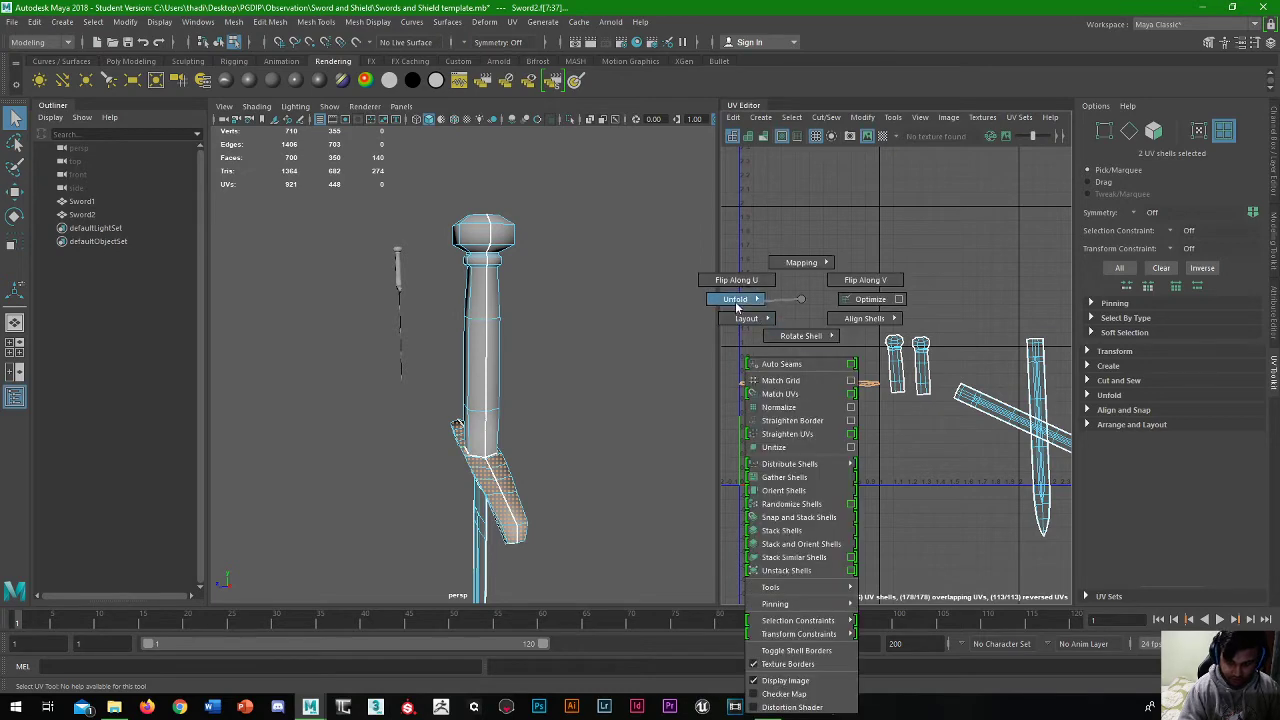
right_drag(736, 307, 670, 305)
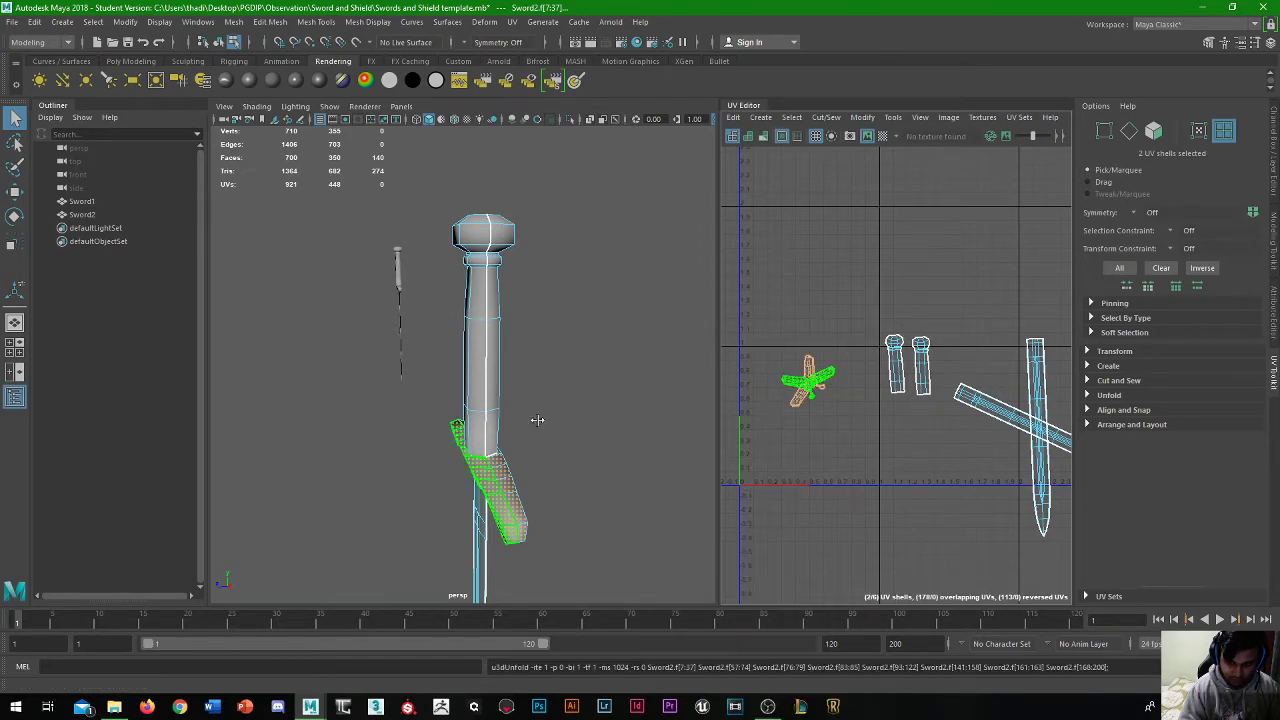
Show the checker map again and inspect the pattern on the unfolded guard from several angles
alt+drag(537, 420, 574, 388)
click(613, 432)
click(882, 137)
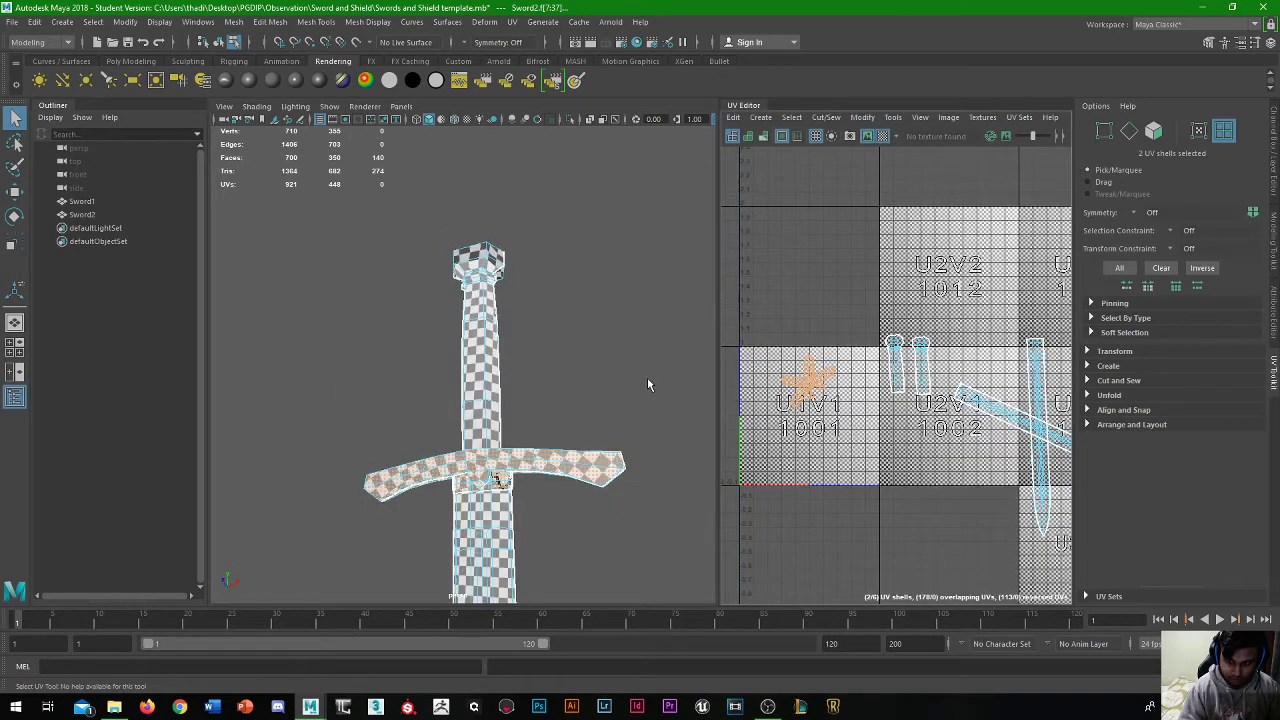
scroll(534, 517, up, 3)
click(534, 517)
alt+drag(534, 517, 436, 373)
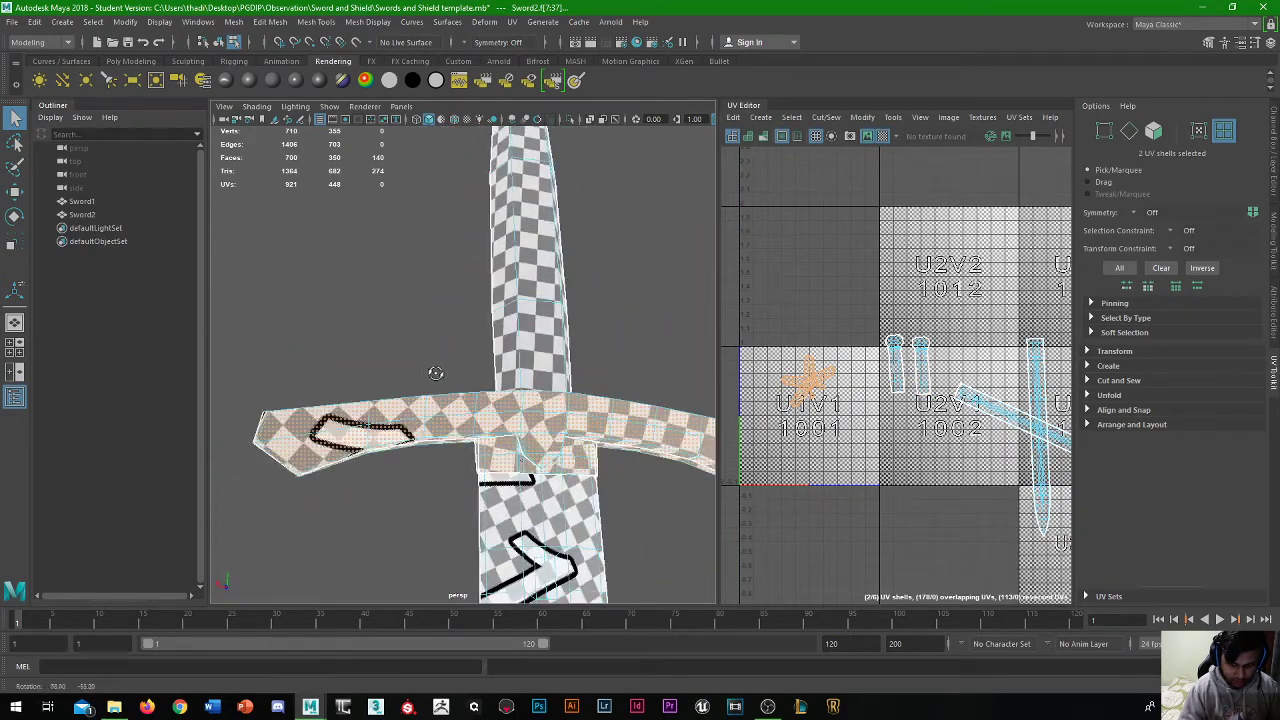
scroll(800, 388, up, 4)
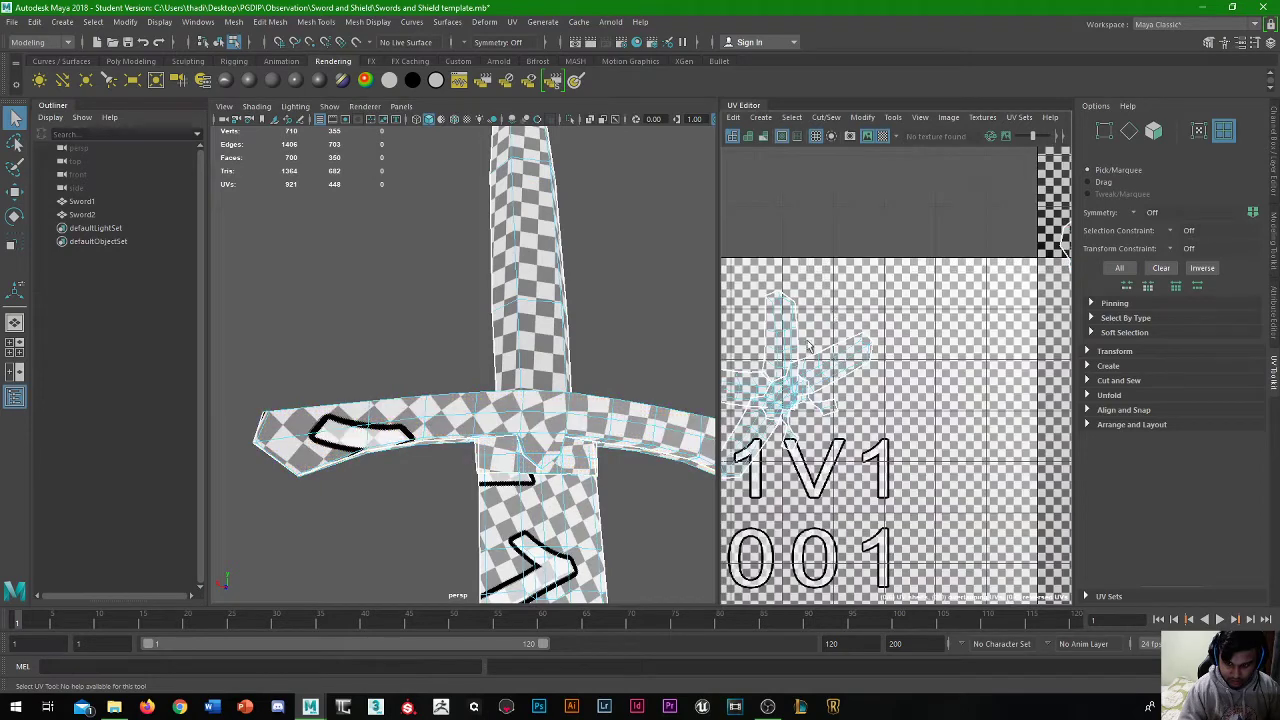
Select one of the overlapping guard shells and move it horizontally clear of the other within the U1V1 tile
click(814, 406)
click(820, 405)
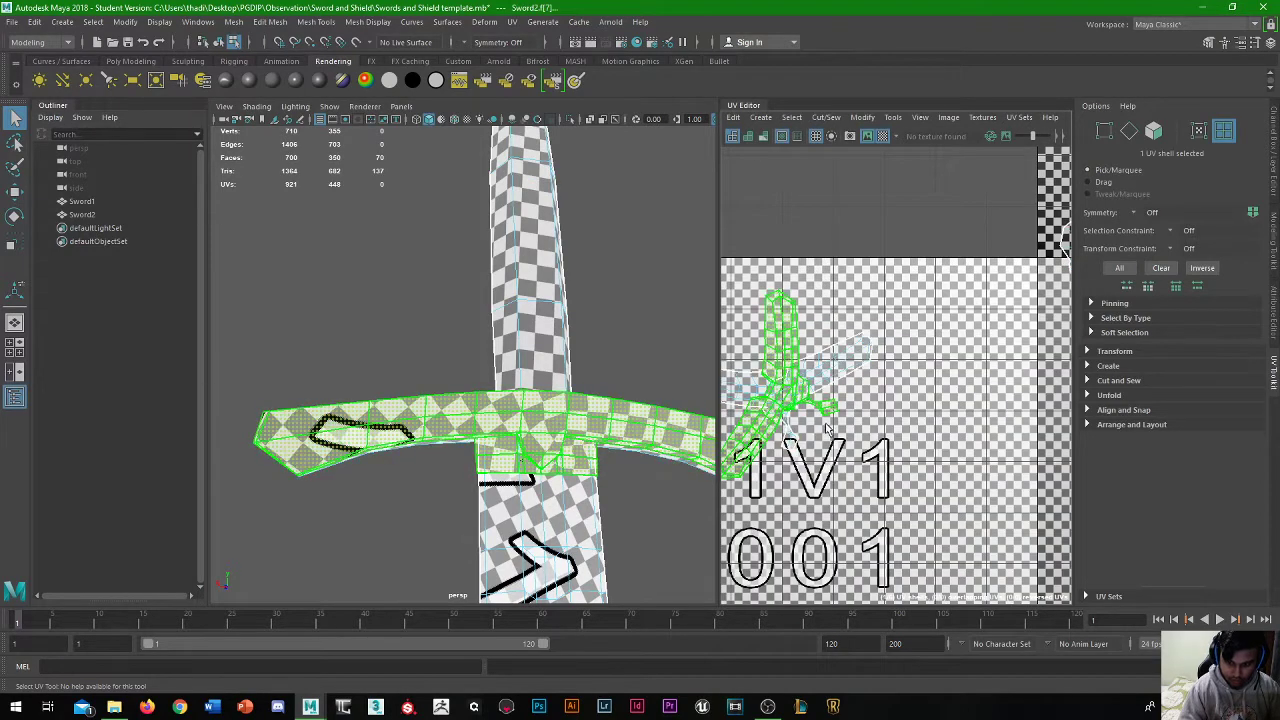
key(w)
drag(838, 393, 995, 398)
alt+drag(560, 424, 595, 432)
key(F8)
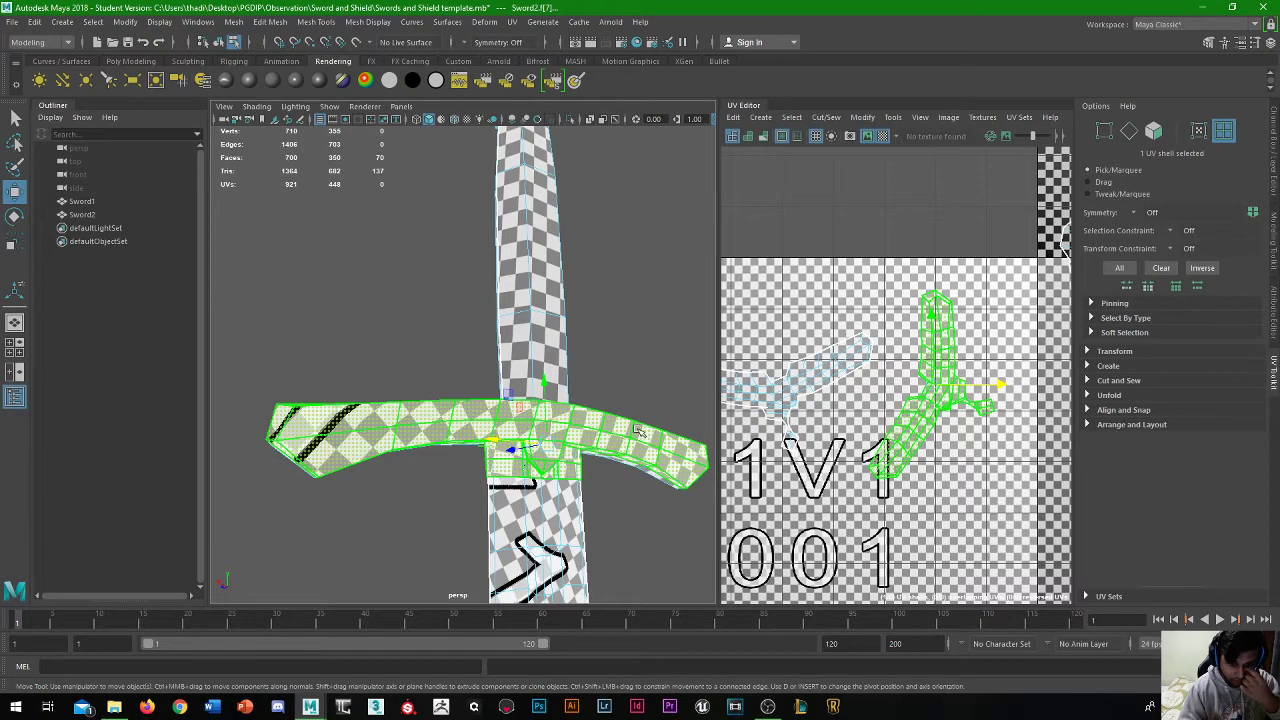
Rotate the separated guard shell until its arms lie horizontally
scroll(808, 410, down, 3)
alt+middle_drag(840, 410, 808, 410)
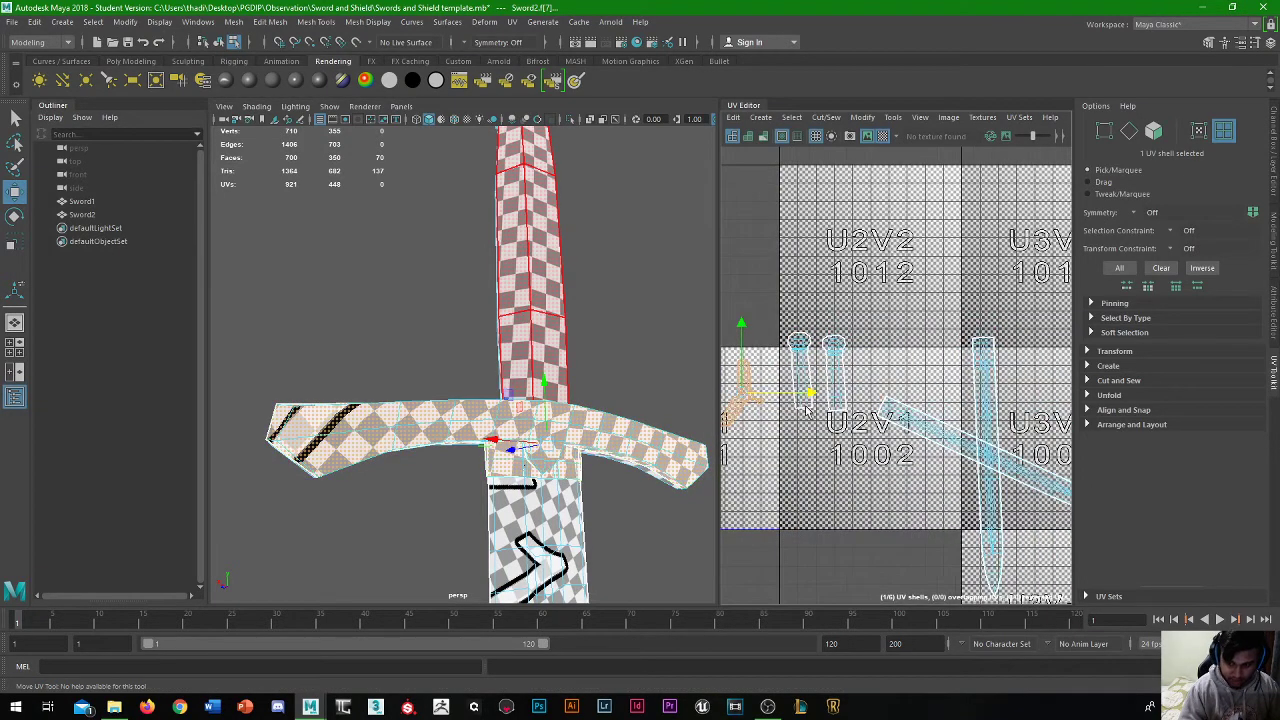
scroll(808, 410, down, 1)
key(e)
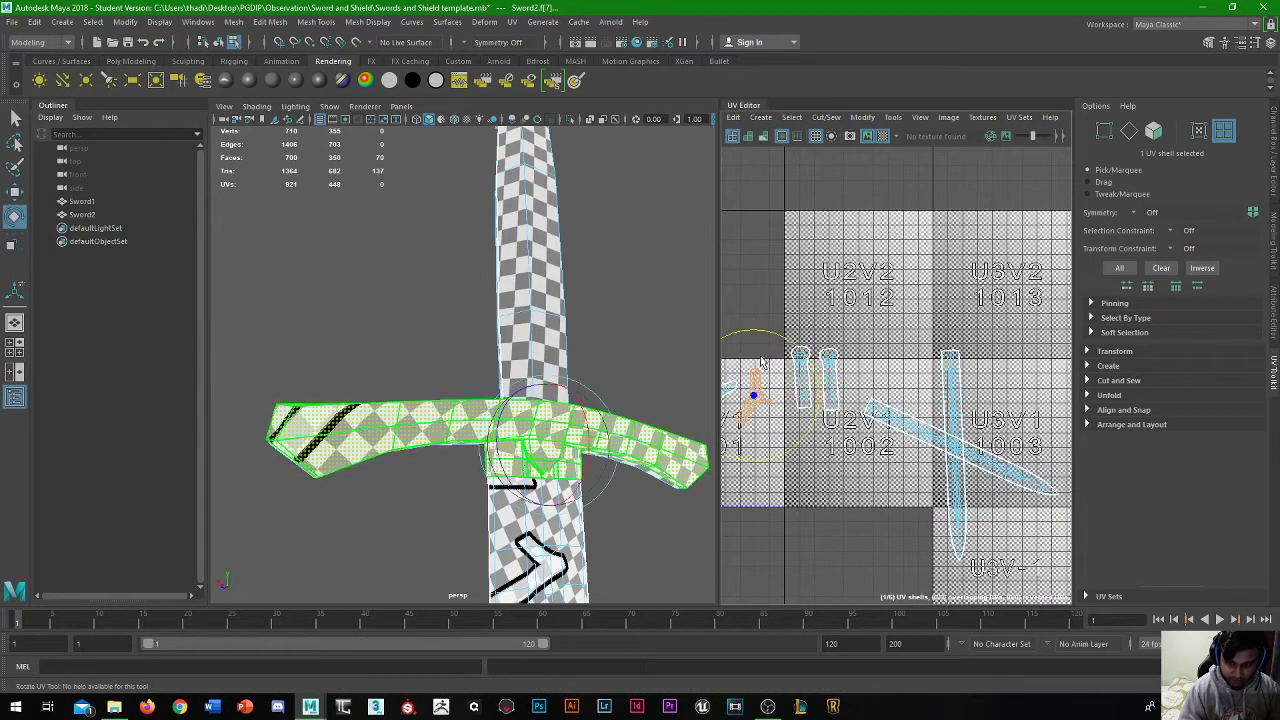
drag(755, 332, 636, 435)
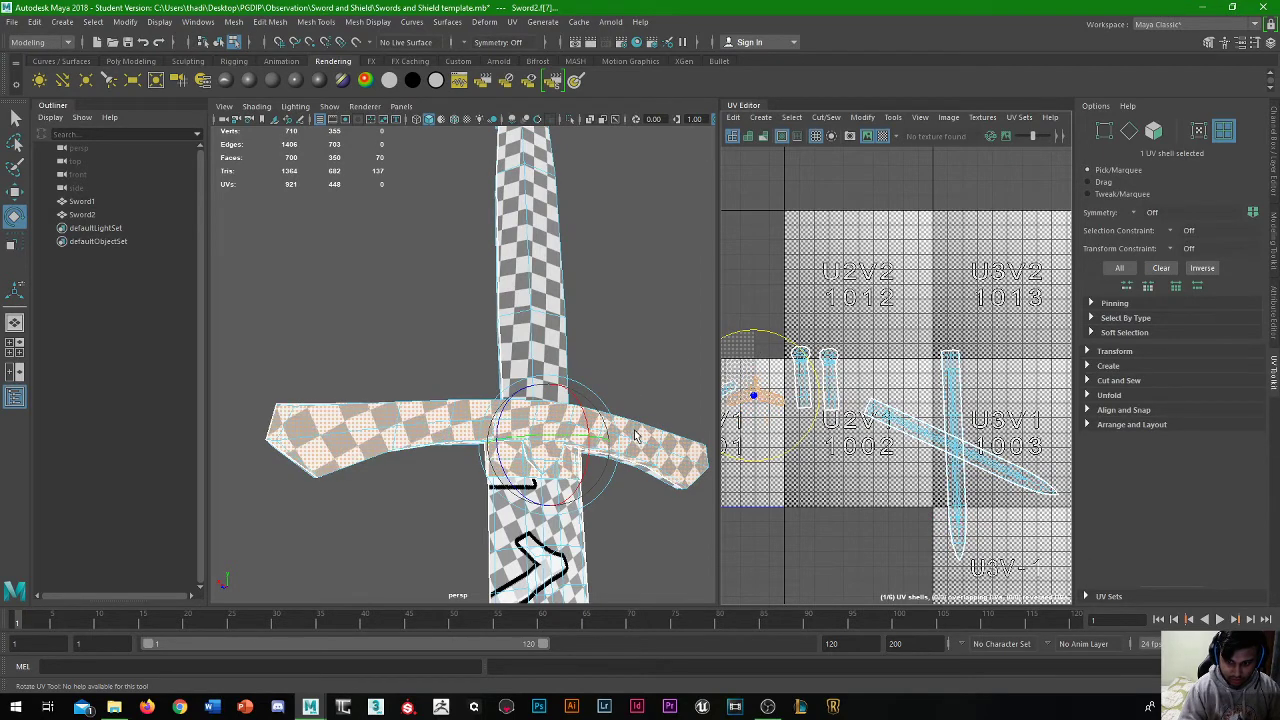
Select the other guard shell and rotate it until it also lies horizontally
alt+middle_drag(818, 441, 975, 453)
click(850, 408)
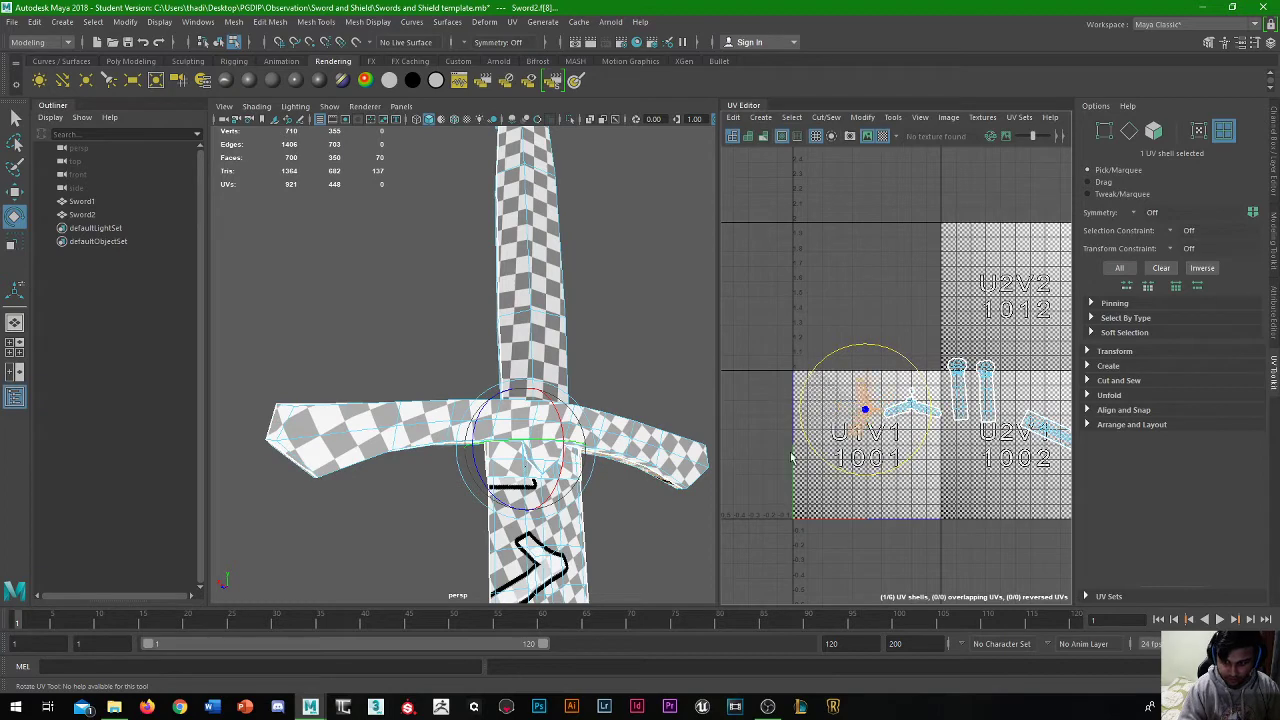
key(w)
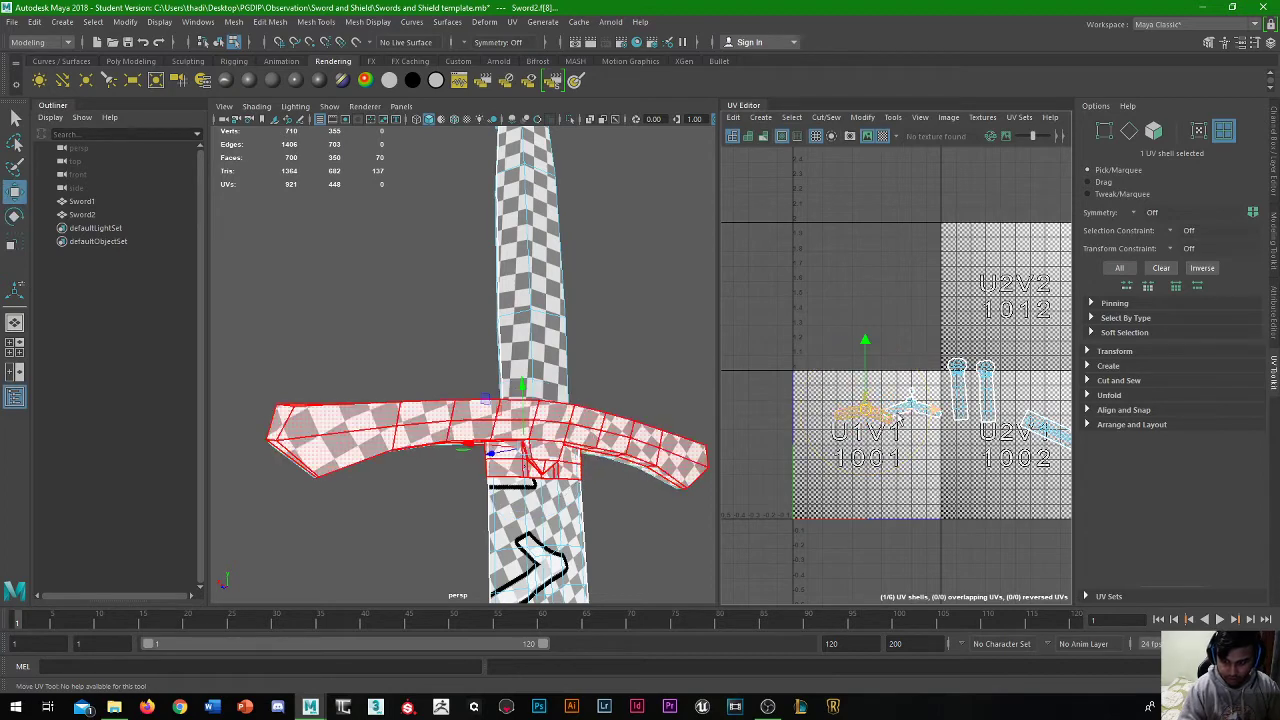
Examine how the guard, hilt and blade shells are laid out across the UV tiles
scroll(905, 372, up, 5)
alt+middle_drag(872, 343, 694, 331)
scroll(864, 374, down, 6)
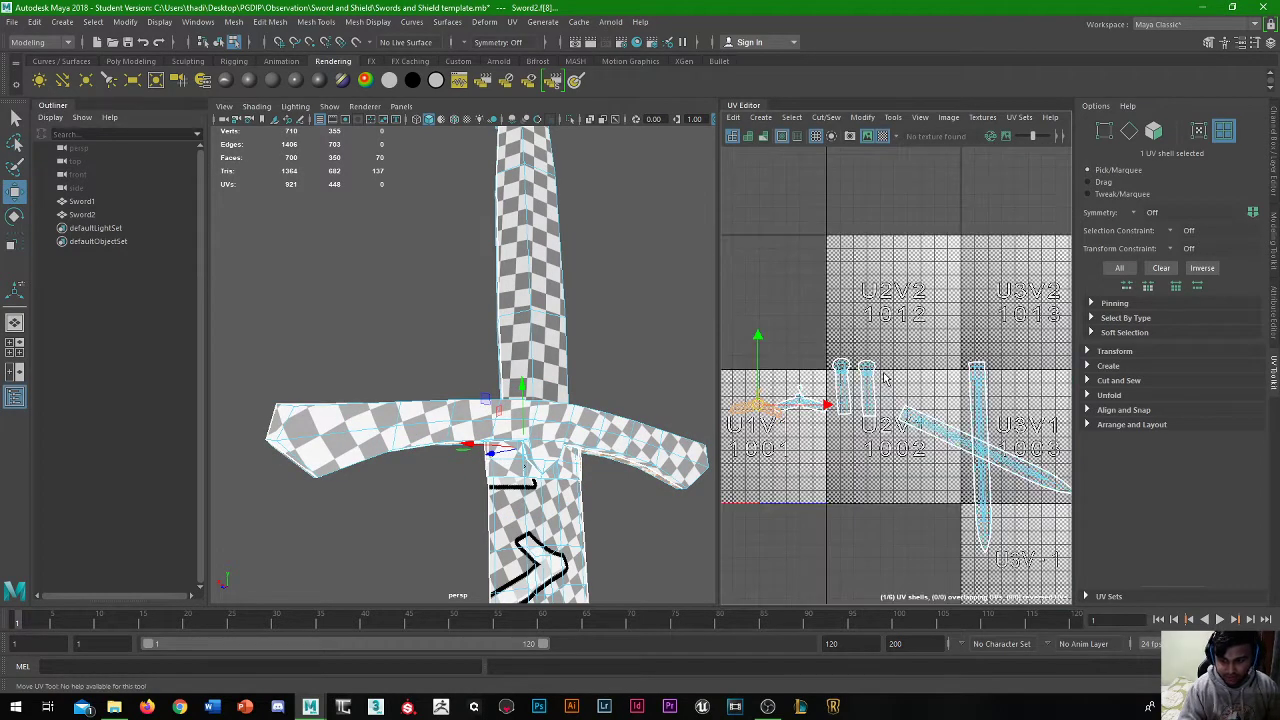
alt+middle_drag(907, 410, 827, 348)
click(894, 328)
alt+middle_drag(838, 301, 916, 332)
click(797, 366)
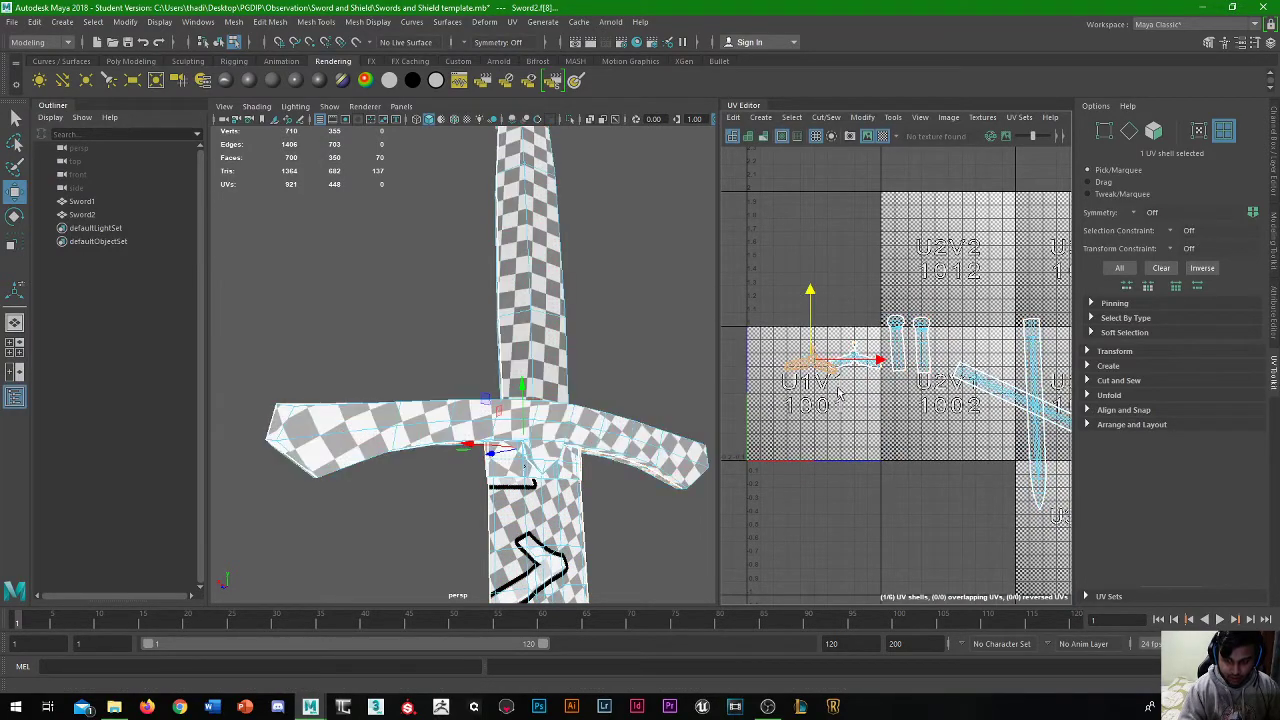
scroll(836, 380, up, 2)
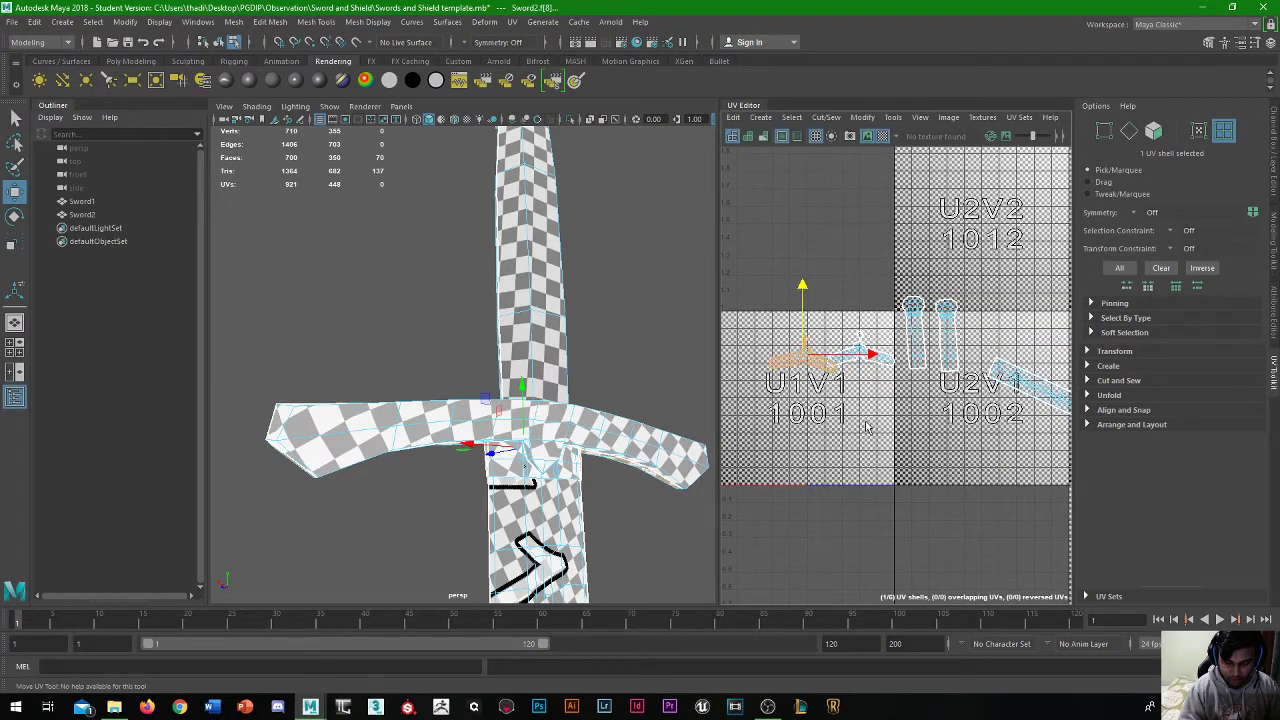
scroll(868, 427, down, 3)
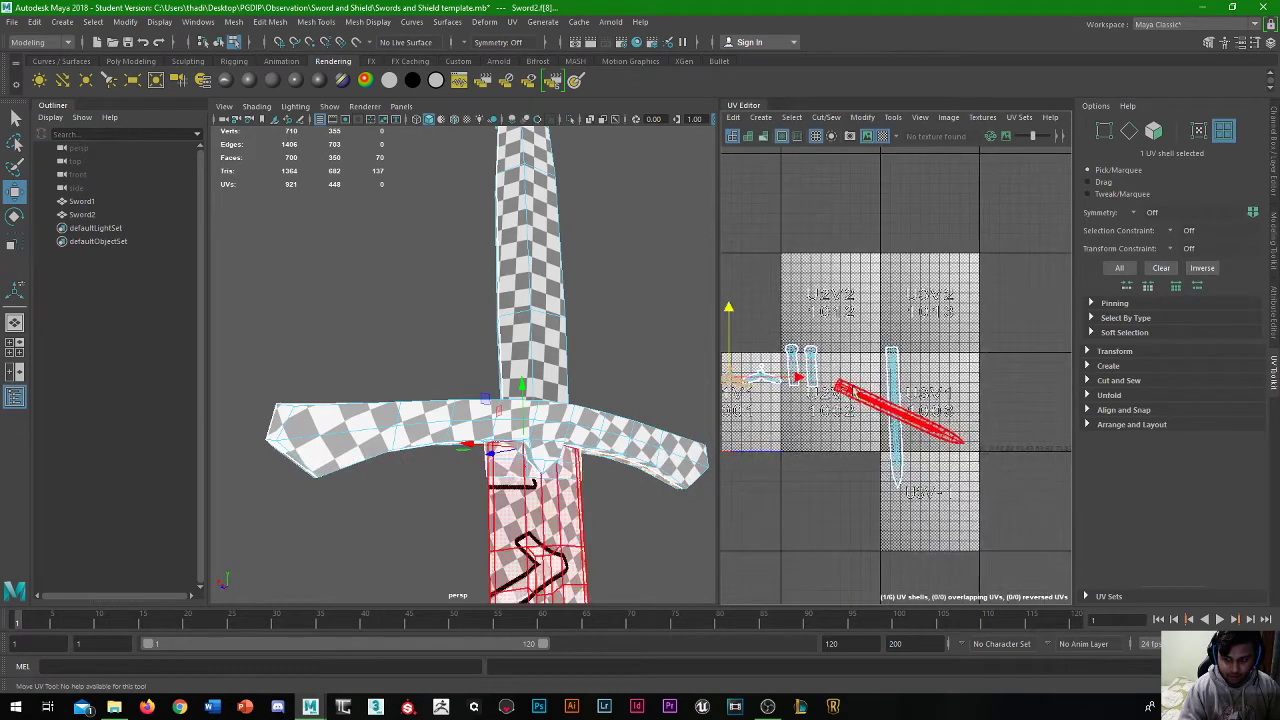
alt+middle_drag(815, 370, 924, 338)
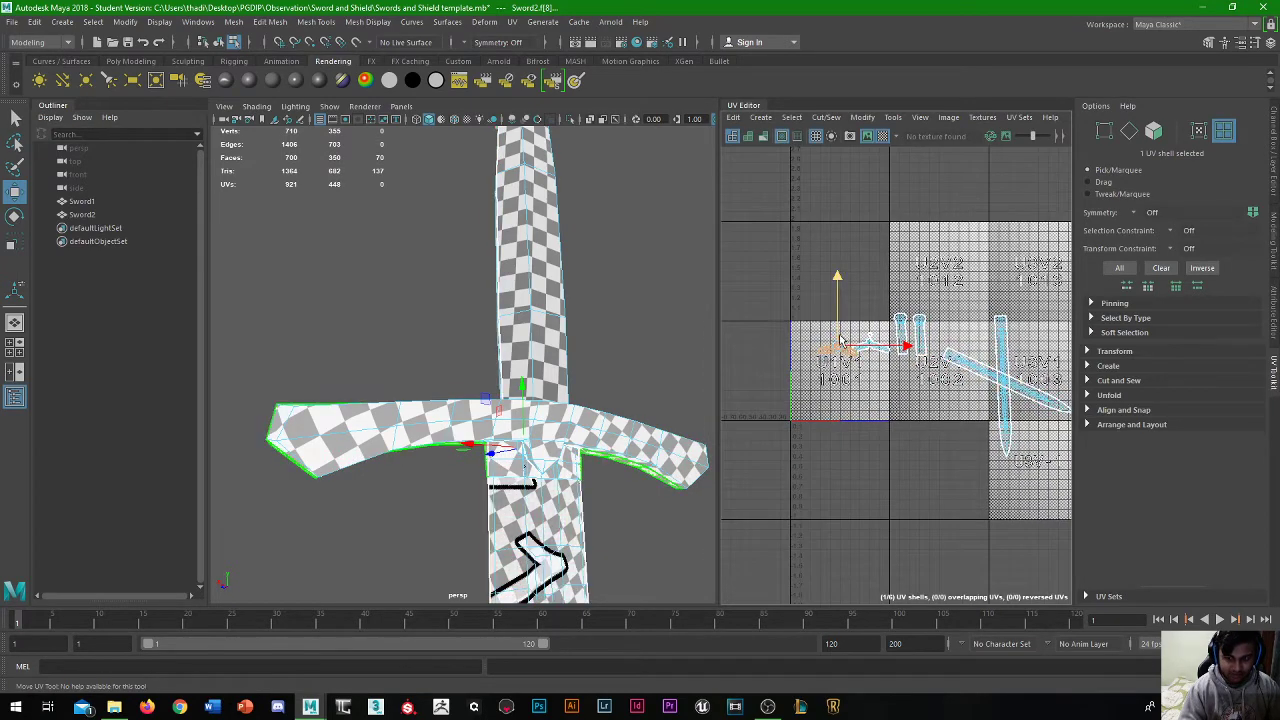
Inspect the guard shells in the U1V1 tile up close and compare them with the other shells
scroll(803, 328, up, 3)
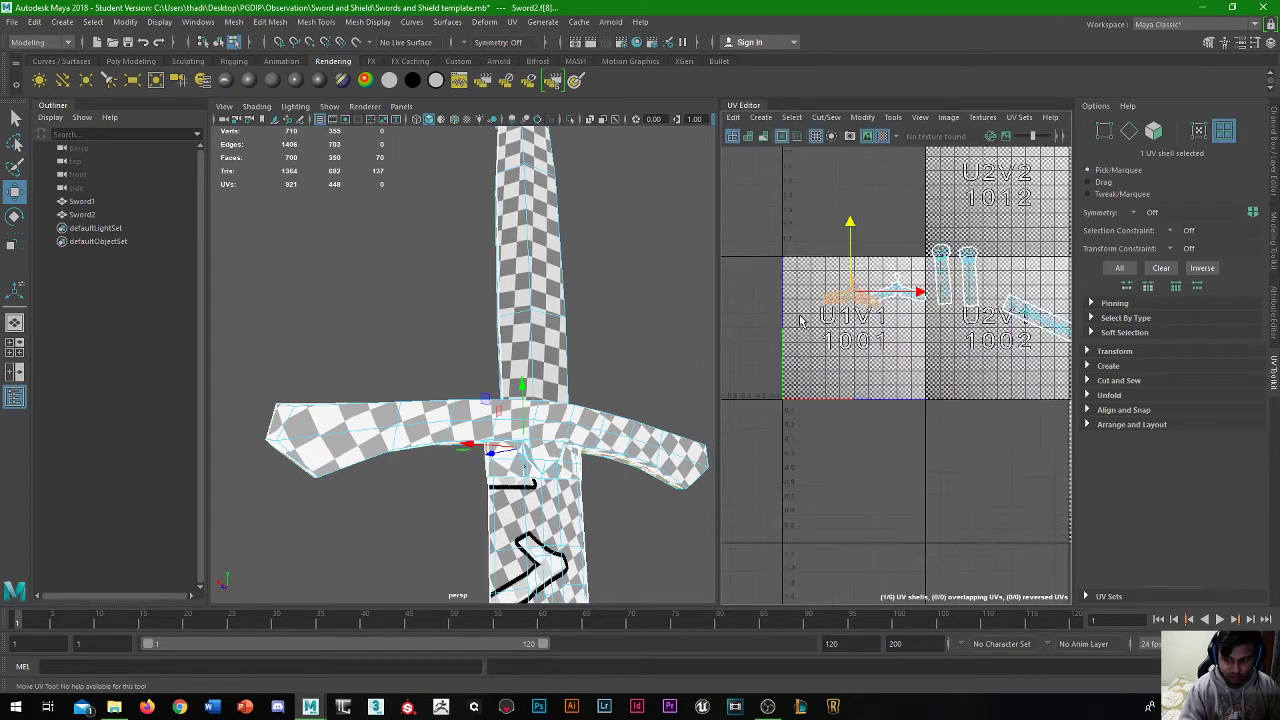
scroll(815, 318, down, 3)
alt+middle_drag(850, 300, 831, 312)
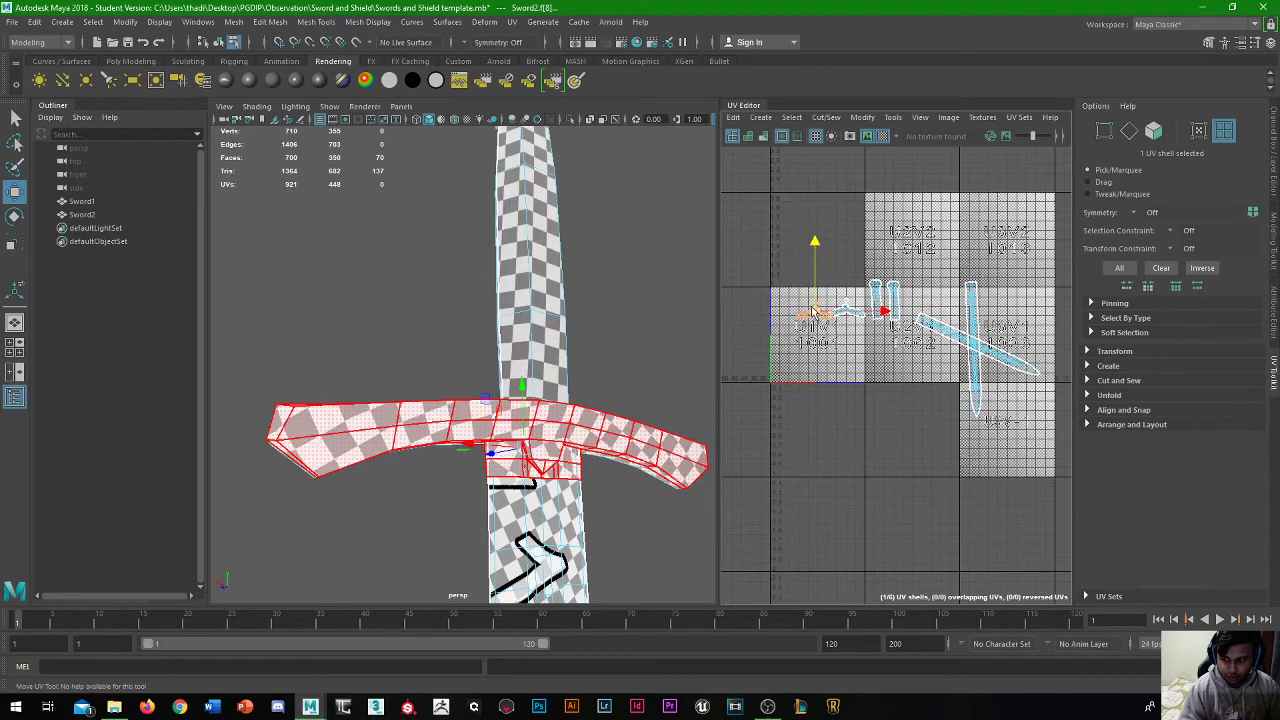
drag(773, 222, 1047, 418)
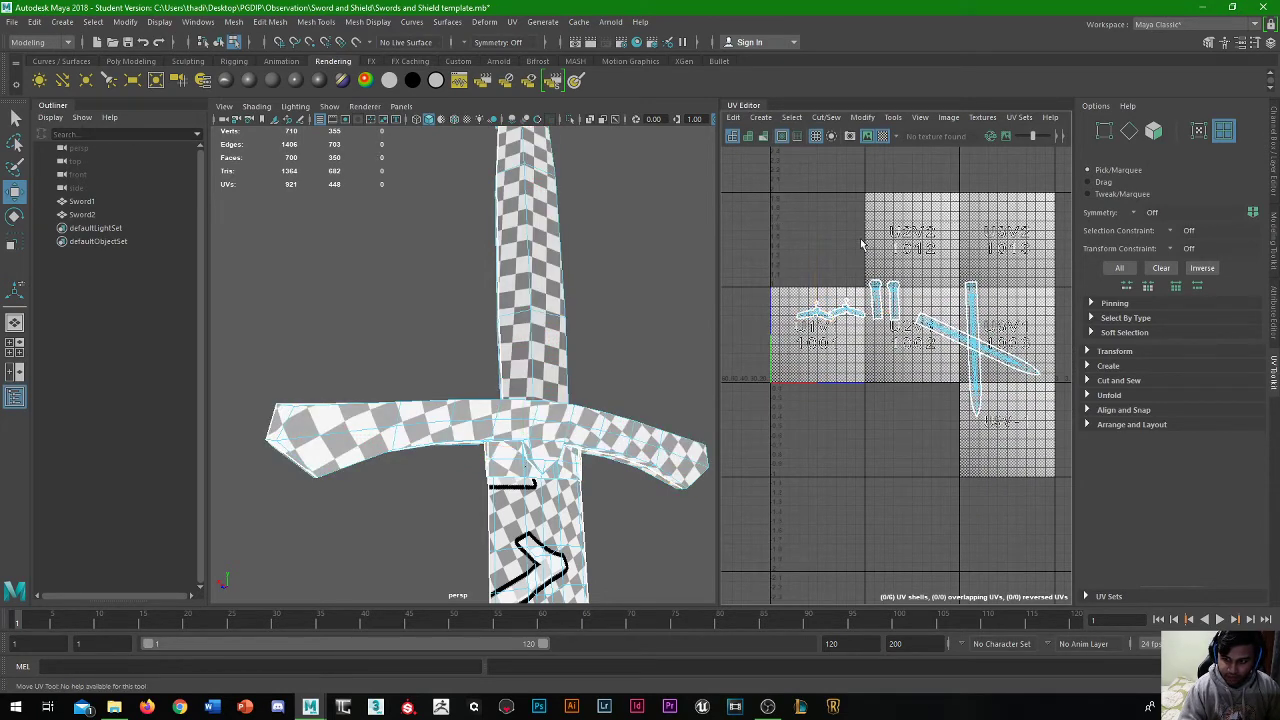
click(820, 313)
scroll(822, 308, up, 6)
alt+middle_drag(847, 337, 949, 366)
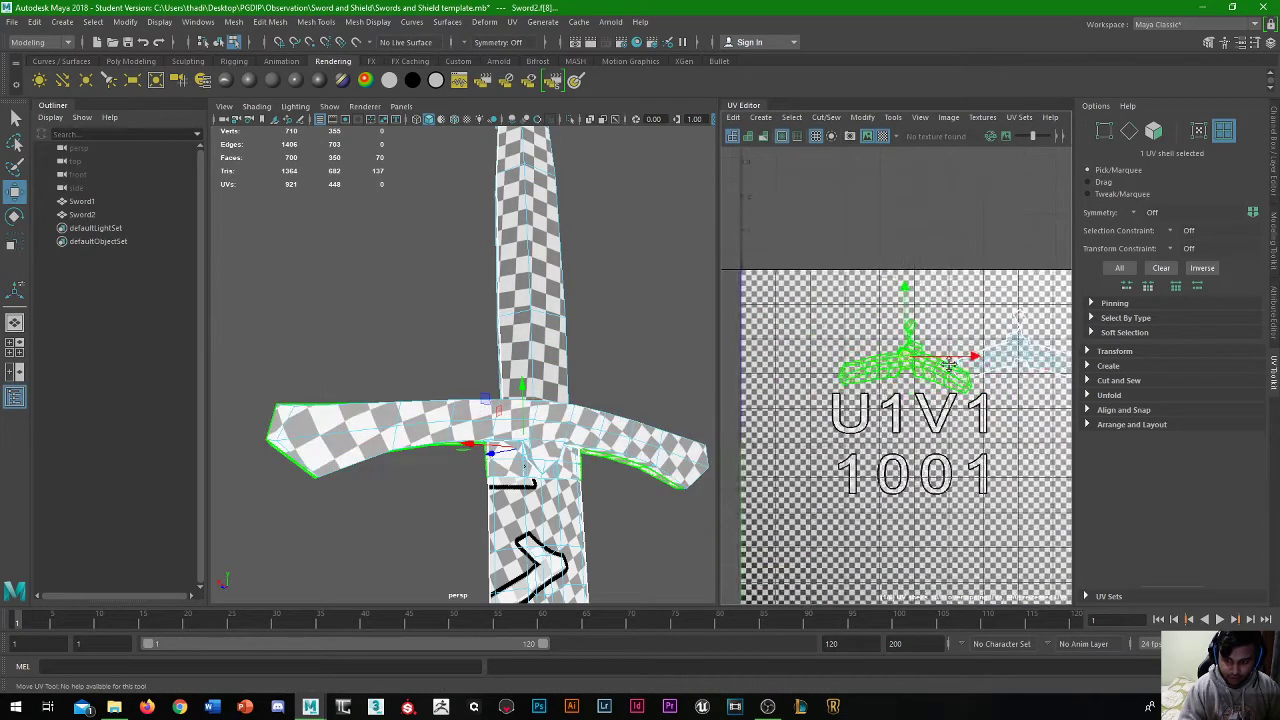
scroll(948, 365, down, 5)
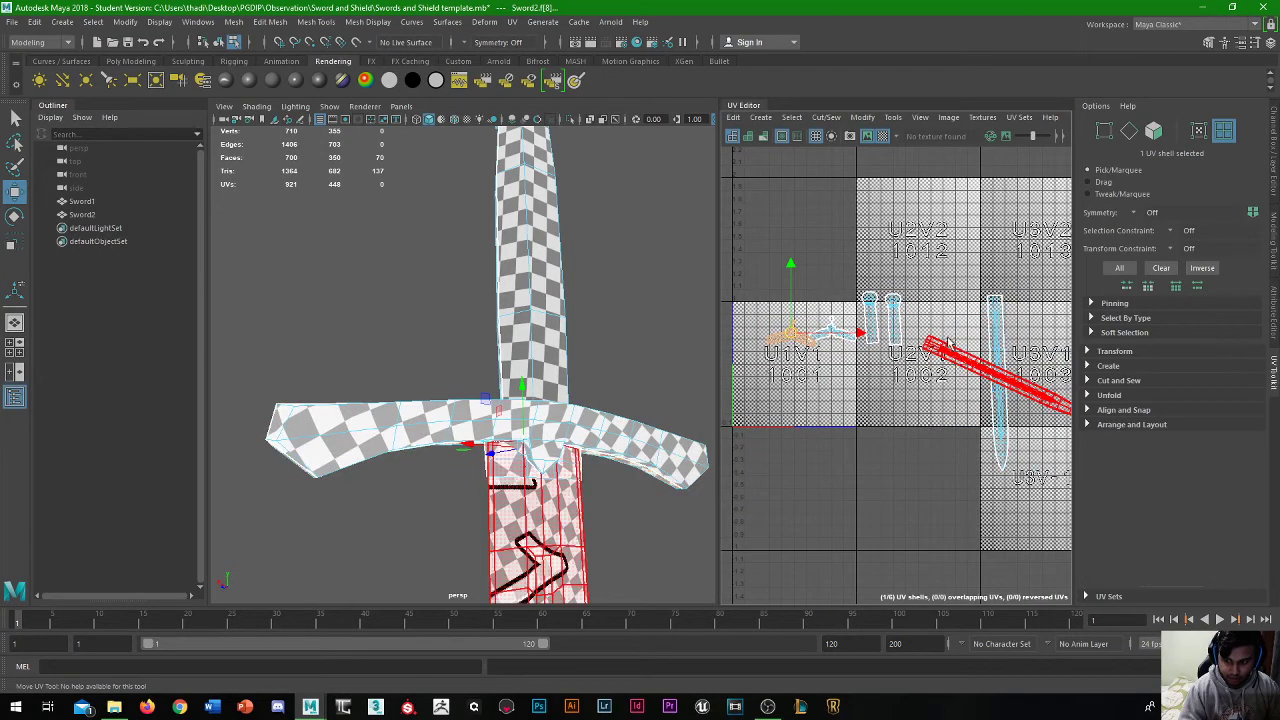
Rotate the slanted blade shell to nearly vertical and move it horizontally clear of the other blade shell
click(996, 342)
key(e)
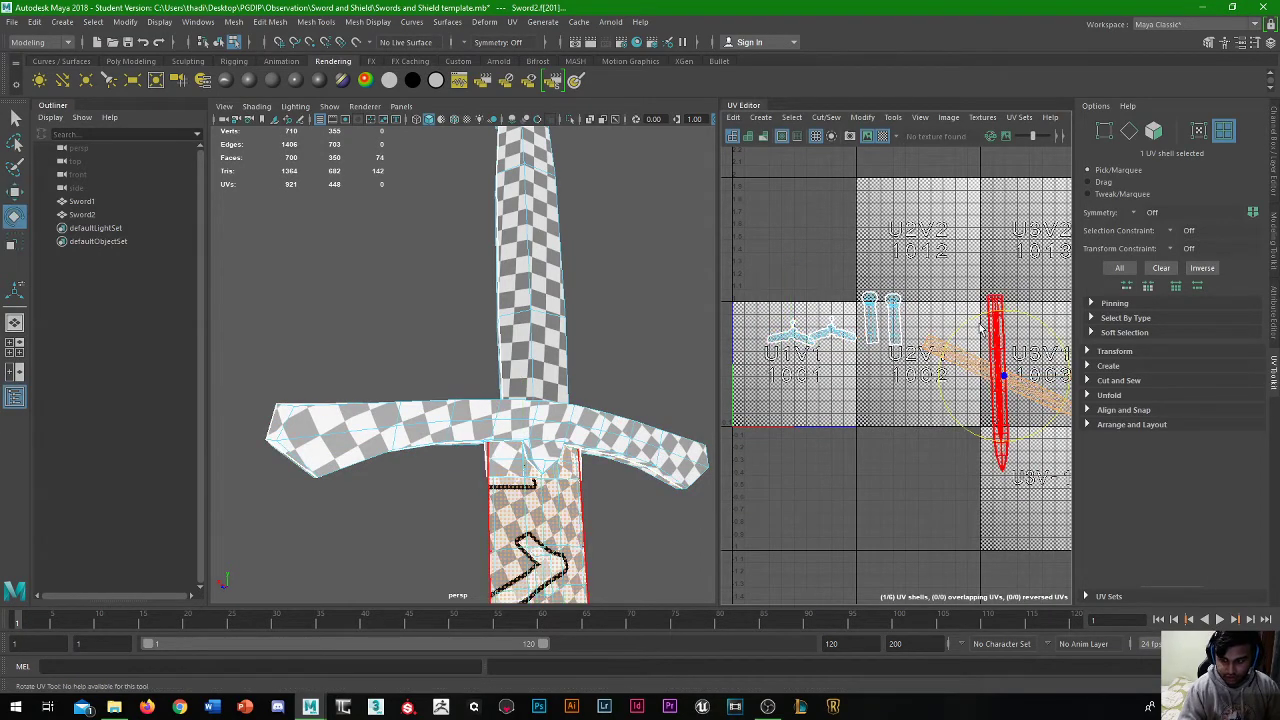
drag(963, 332, 1030, 290)
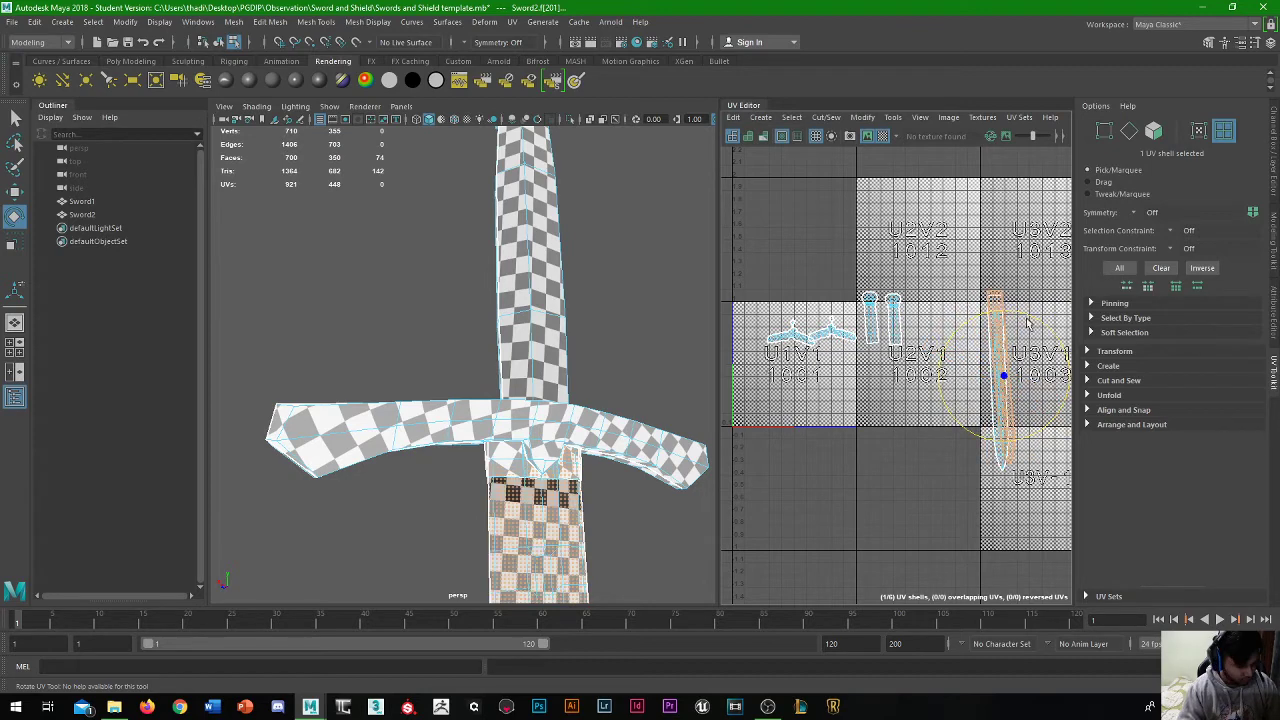
key(w)
drag(1018, 385, 985, 383)
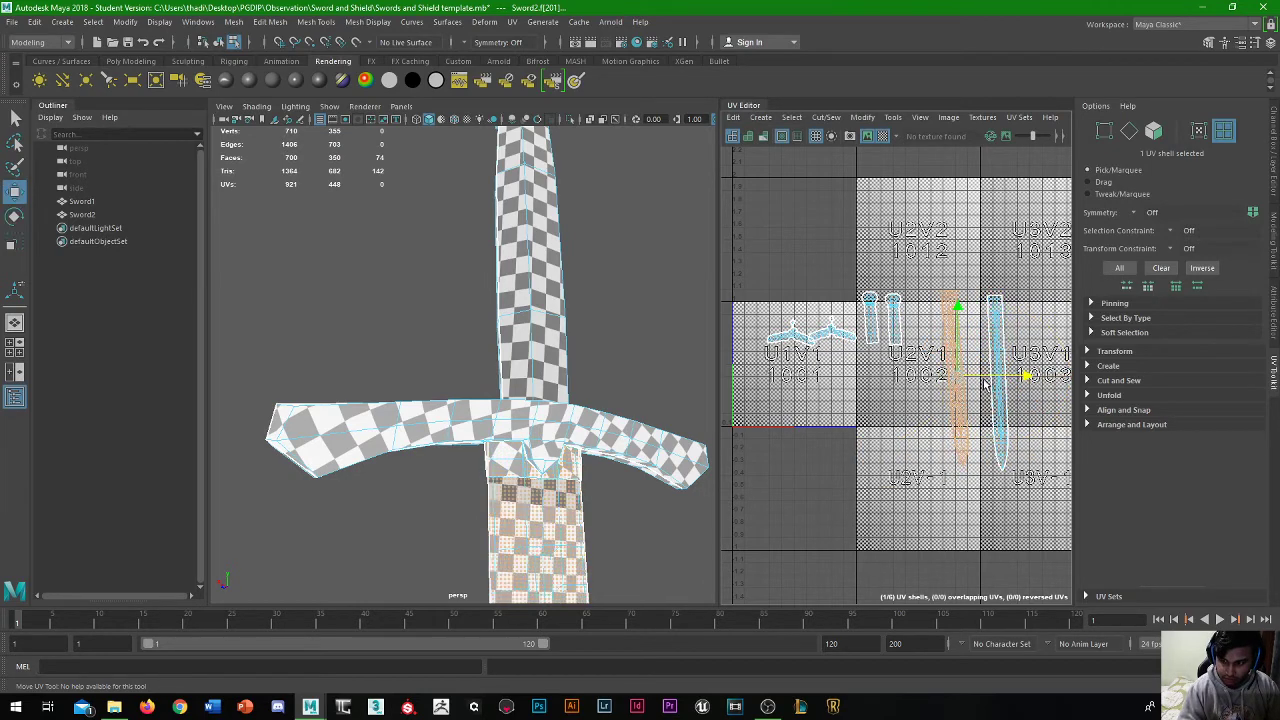
Select the guard and hilt shells together and move them up into the V2 row of tiles
click(1037, 323)
drag(760, 300, 890, 333)
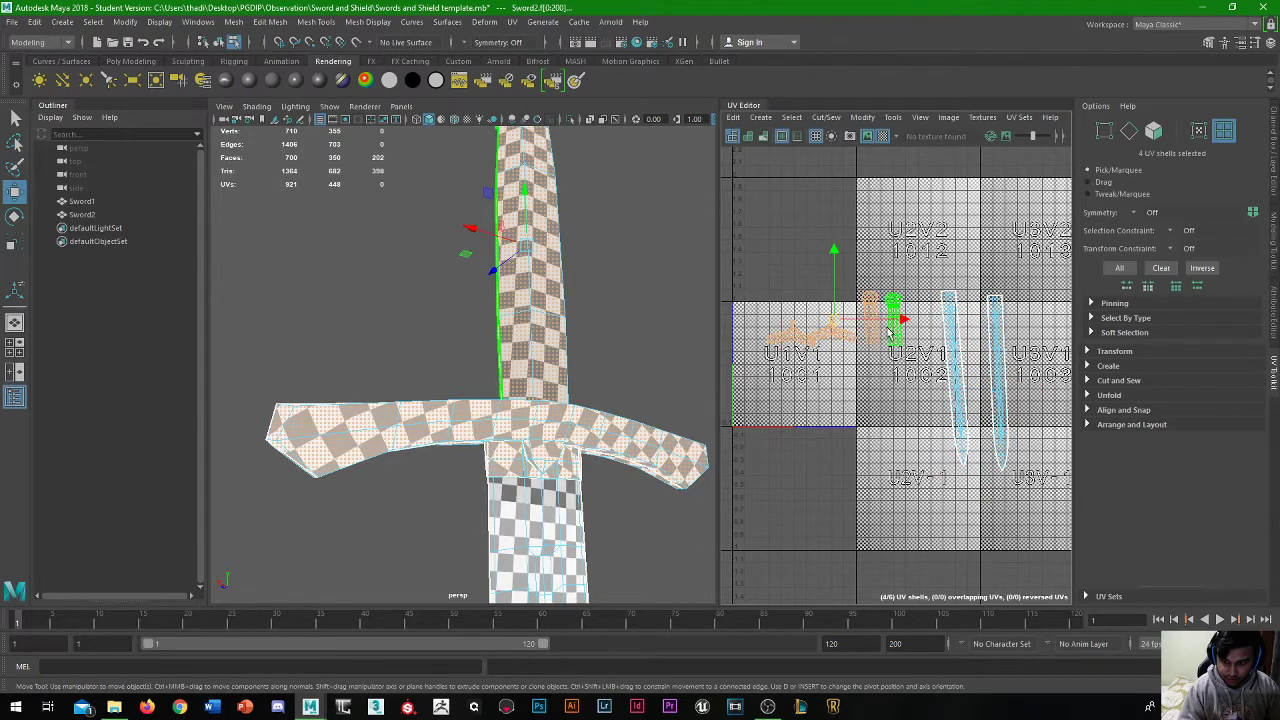
drag(832, 290, 828, 205)
Select both blade shells and move them horizontally over to the U1V1 tile
click(912, 337)
drag(912, 337, 750, 387)
alt+middle_drag(752, 388, 921, 467)
alt+right_drag(921, 467, 1020, 466)
alt+middle_drag(945, 428, 895, 318)
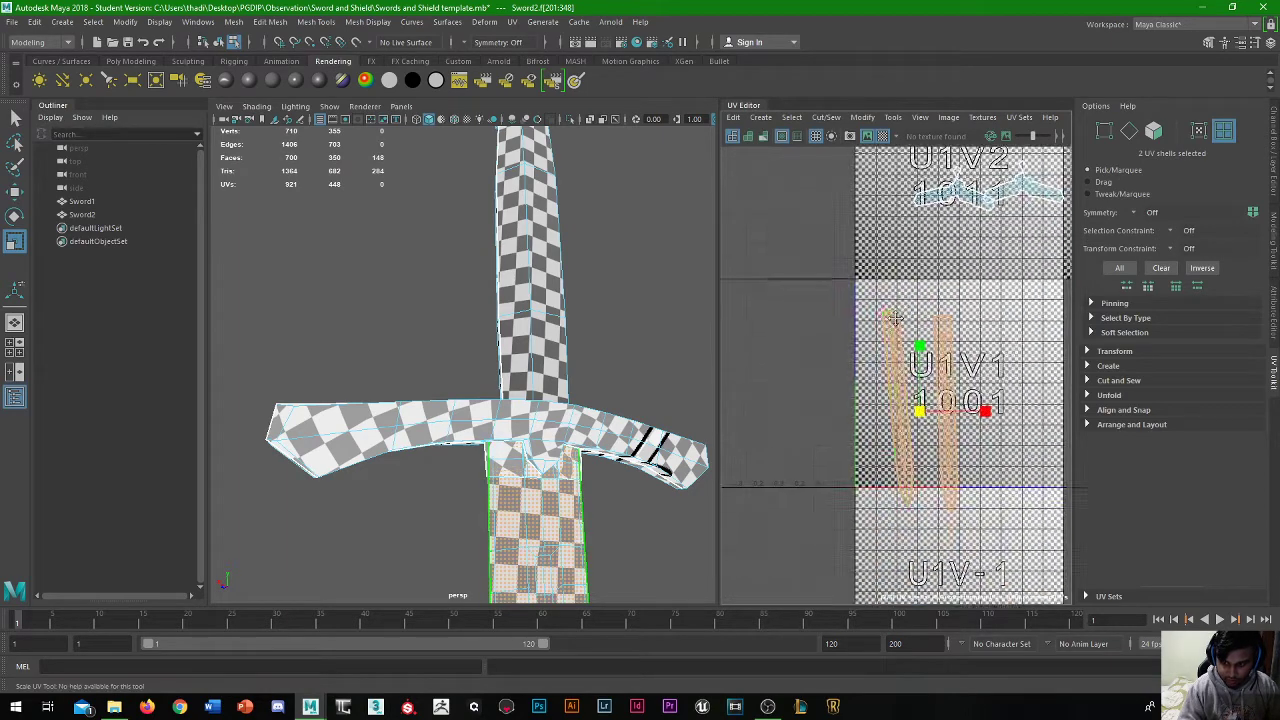
Scale and reposition the two blade shells together so they fit within the height of the U1V1 tile
scroll(873, 310, up, 2)
drag(866, 420, 853, 538)
drag(862, 343, 863, 303)
key(r)
drag(862, 370, 888, 327)
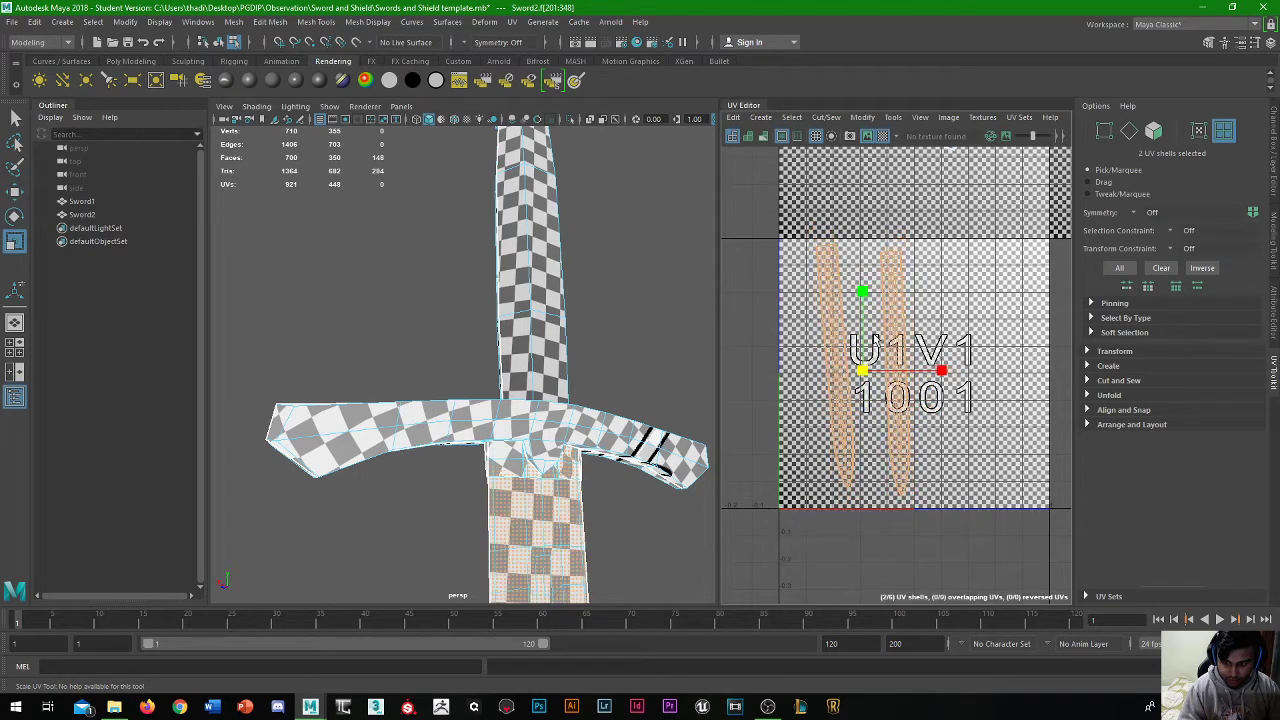
Select only the more tilted blade shell and rotate it until it stands upright
key(w)
click(860, 312)
click(832, 308)
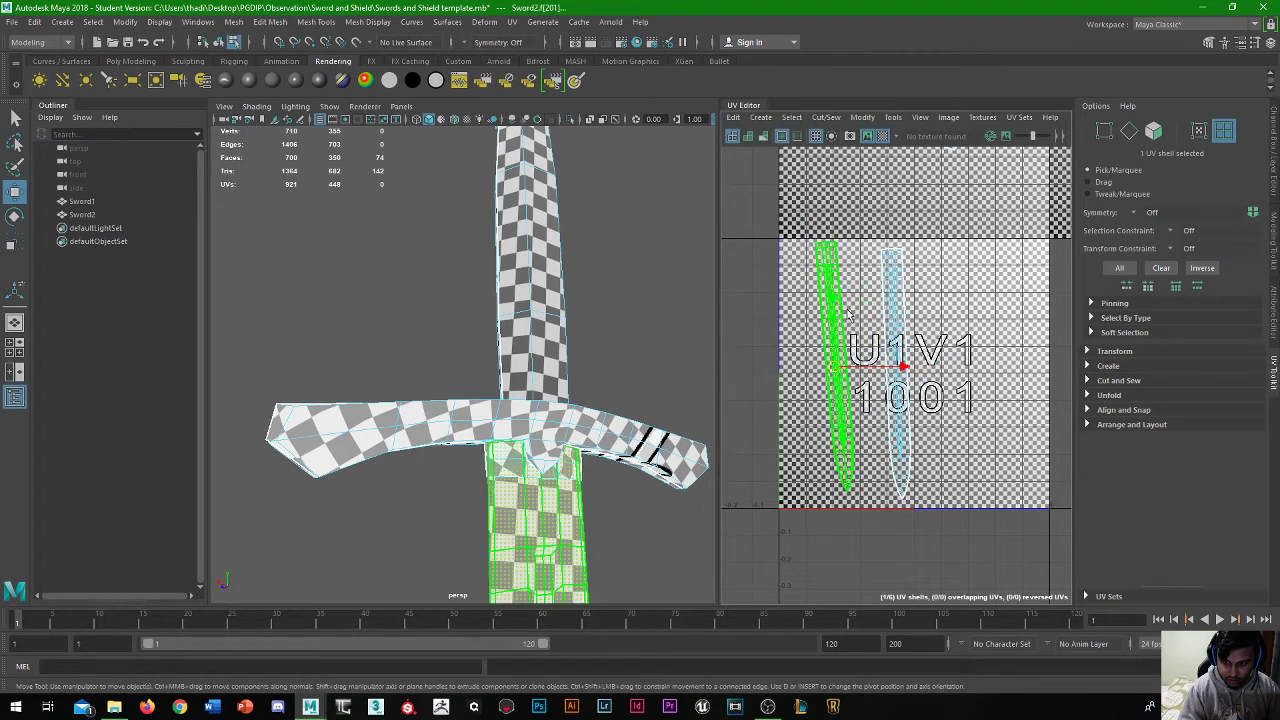
key(e)
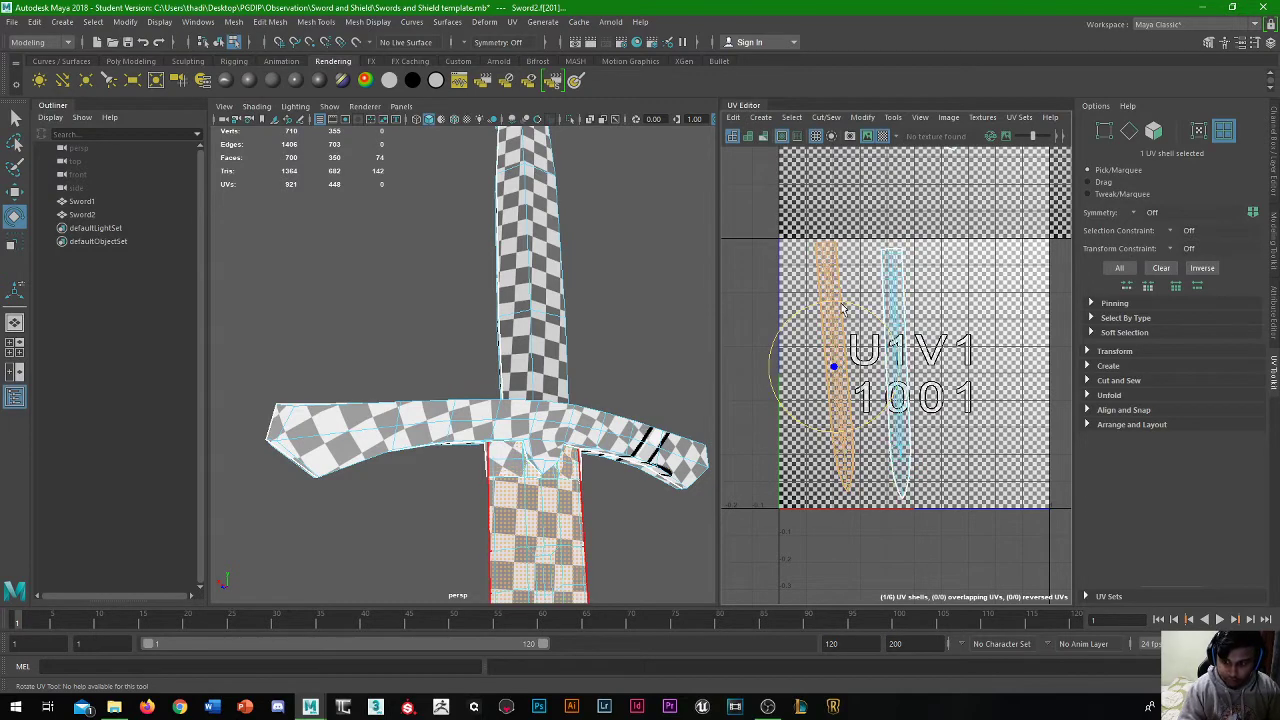
drag(852, 311, 860, 312)
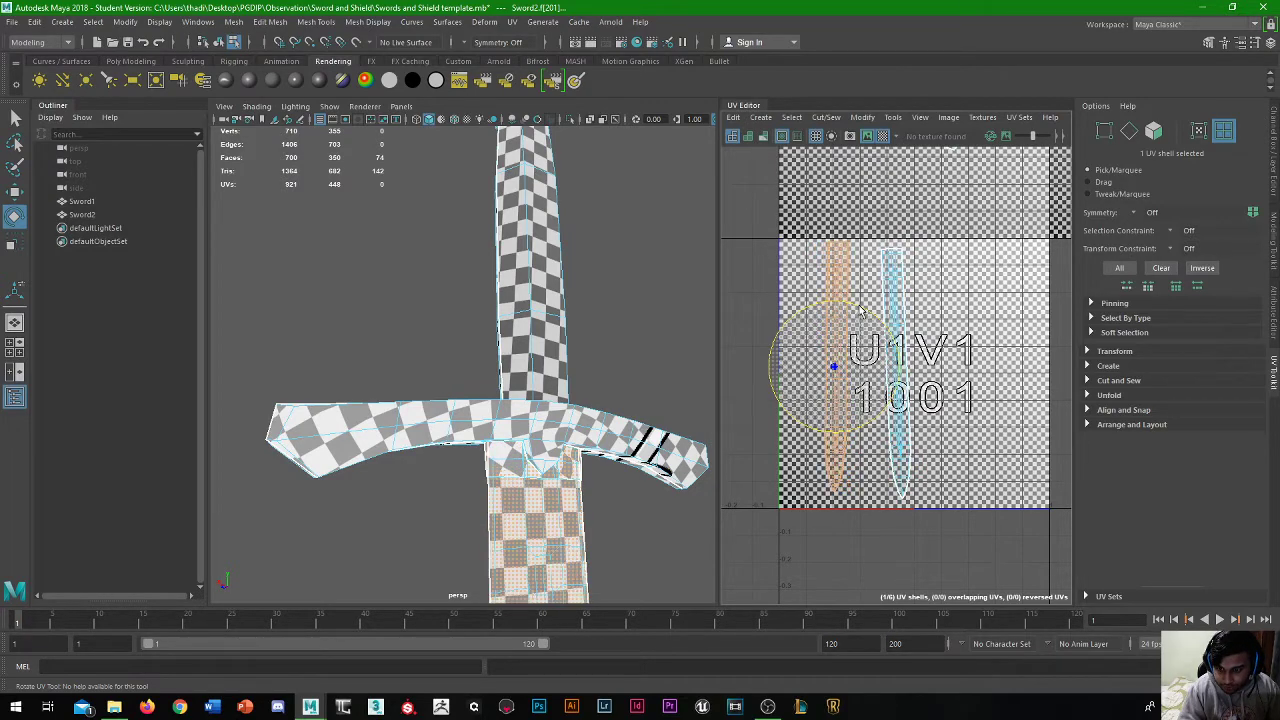
Straighten the other blade shell, move it close beside the first and raise it near the U1V1 tile's upper edge
click(906, 318)
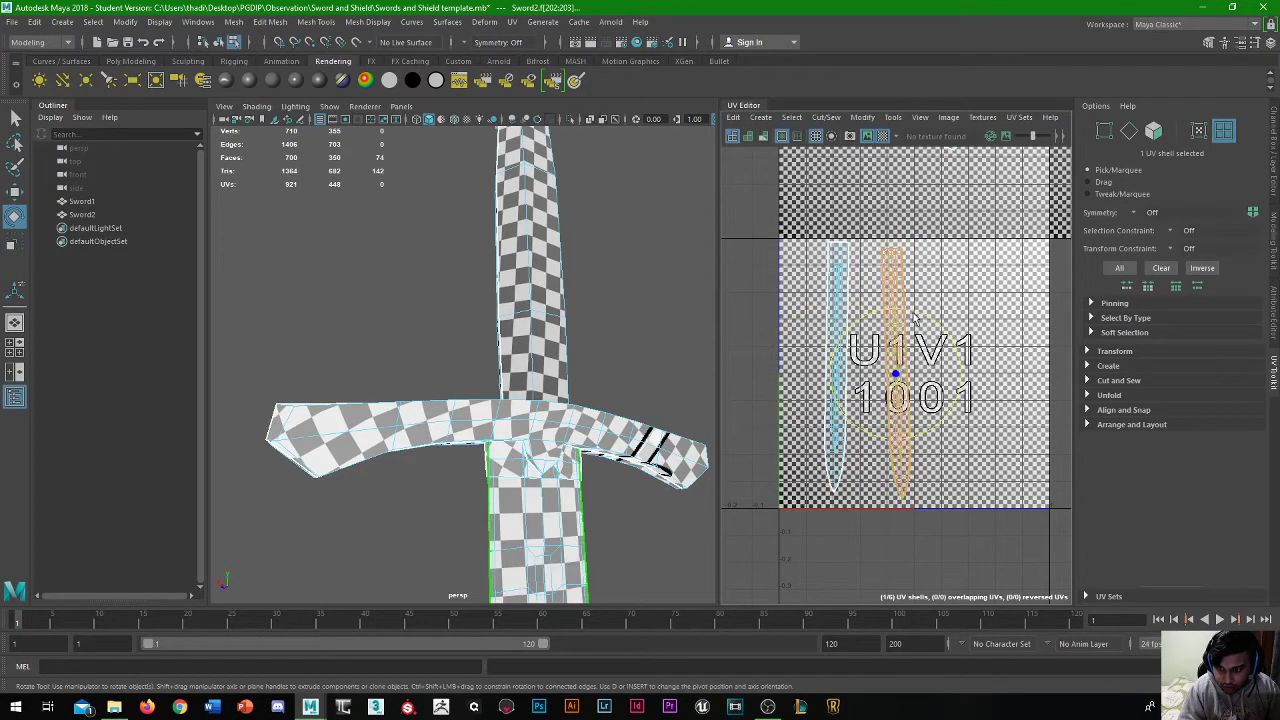
key(w)
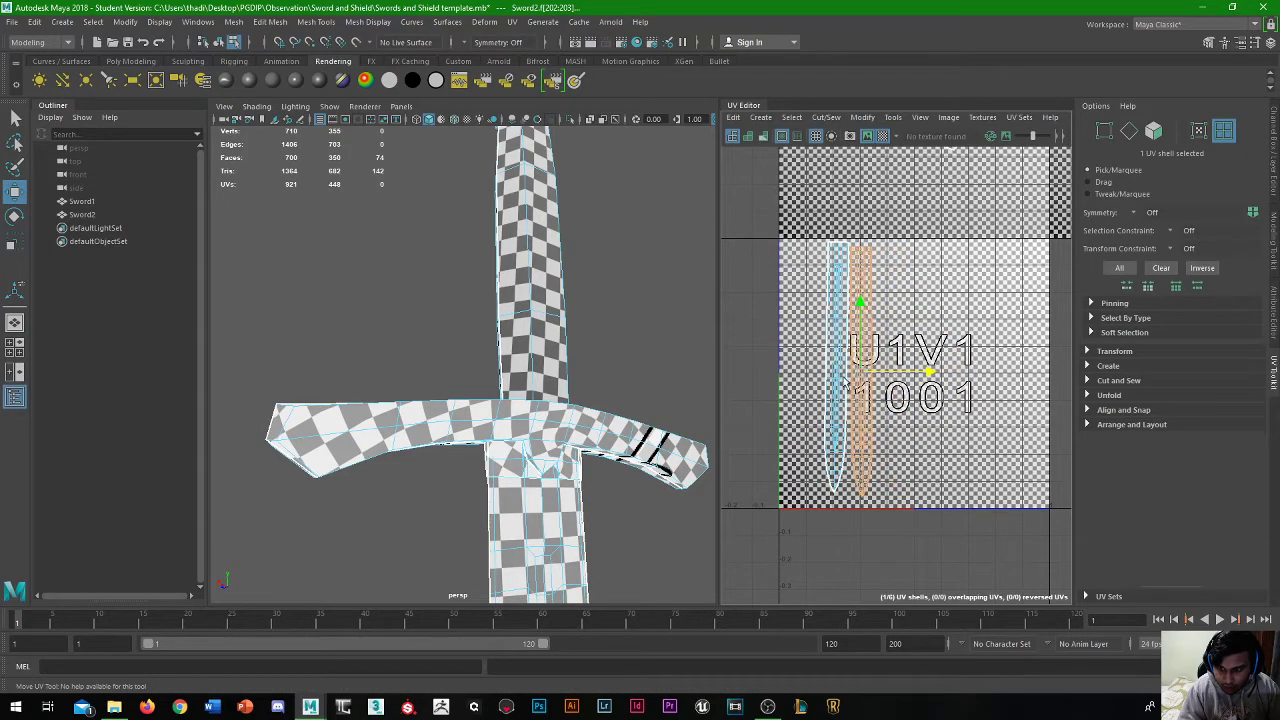
click(862, 300)
scroll(862, 300, up, 3)
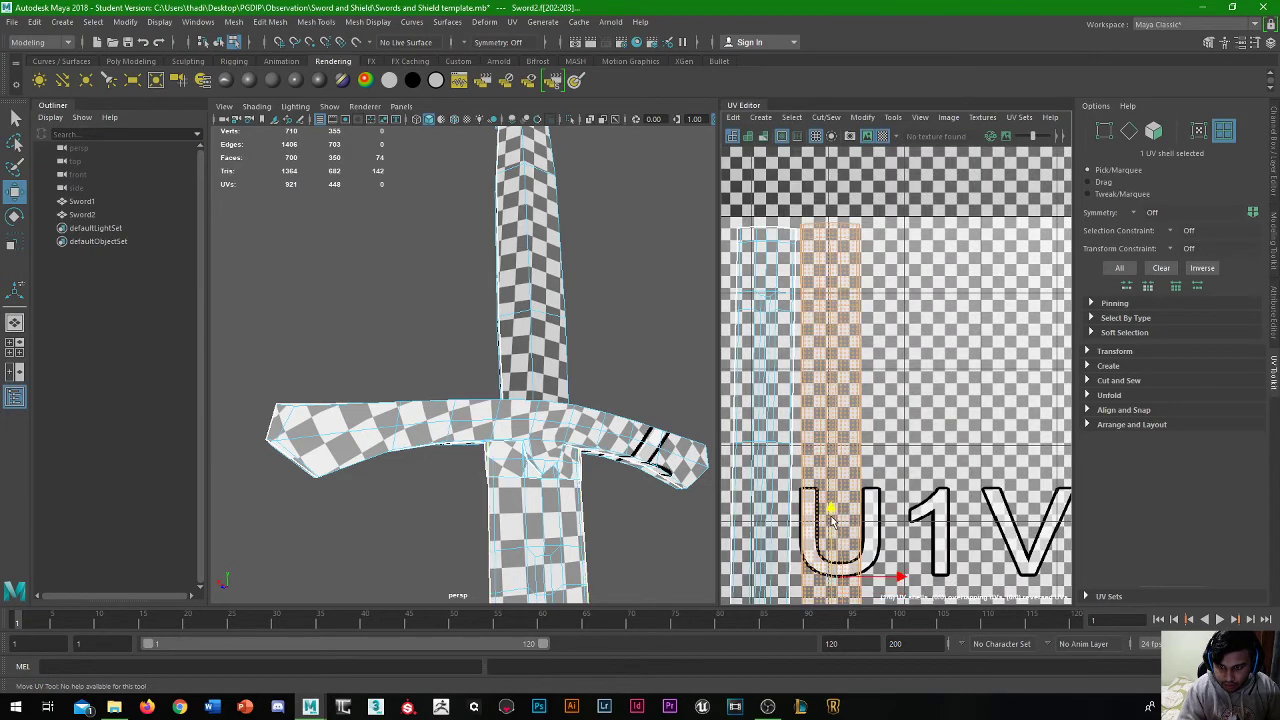
scroll(830, 520, down, 6)
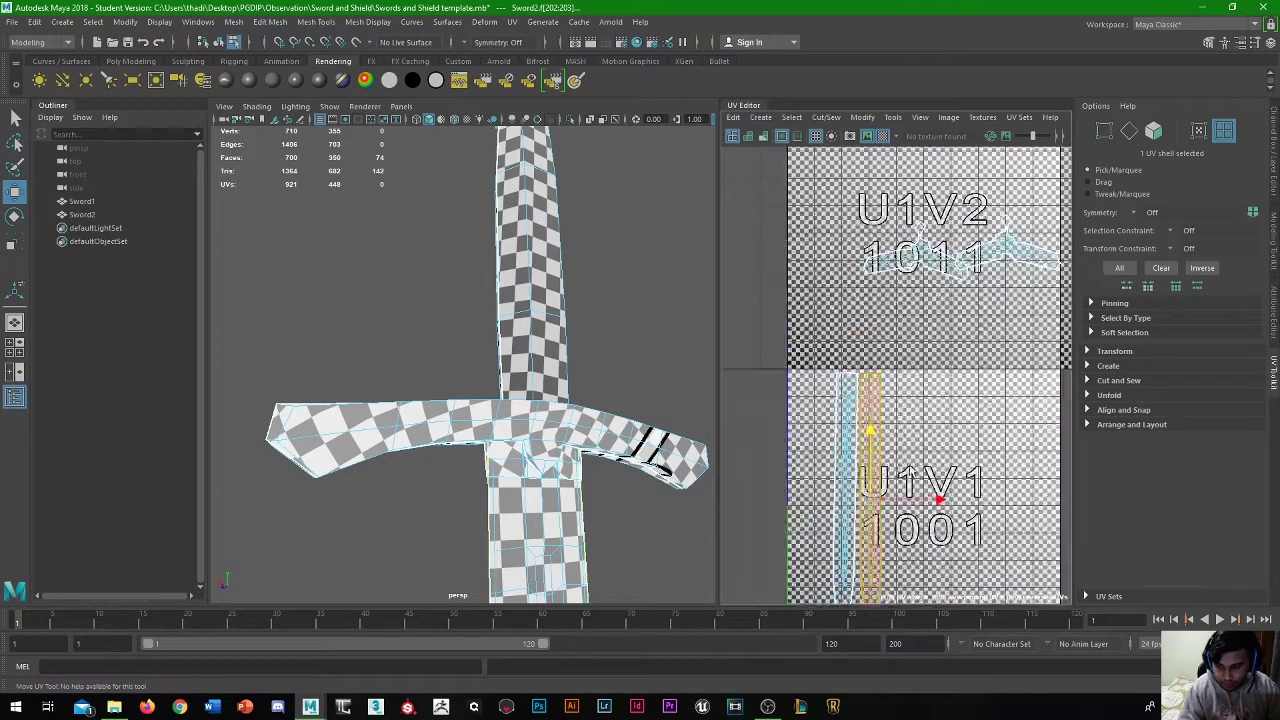
Select both blade shells, rotate them diagonally across the U1V1 tile and enlarge them to fill its height
drag(760, 342, 880, 392)
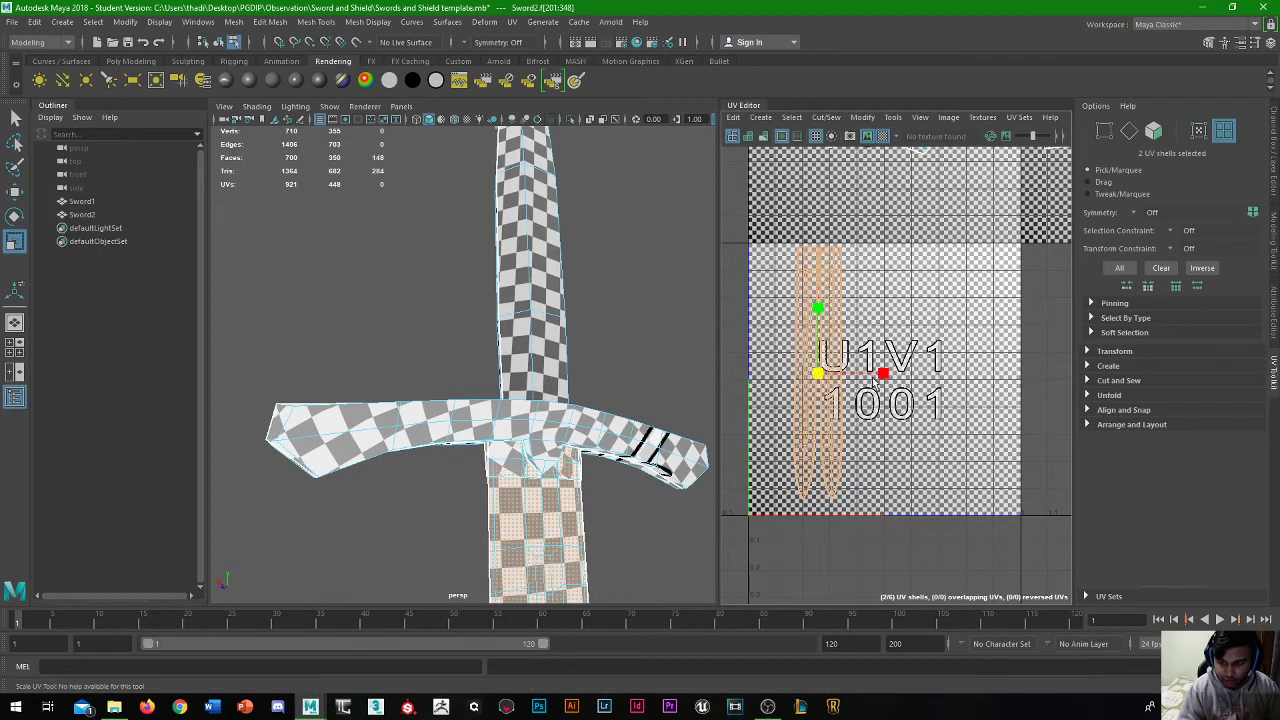
key(e)
drag(869, 338, 880, 362)
key(r)
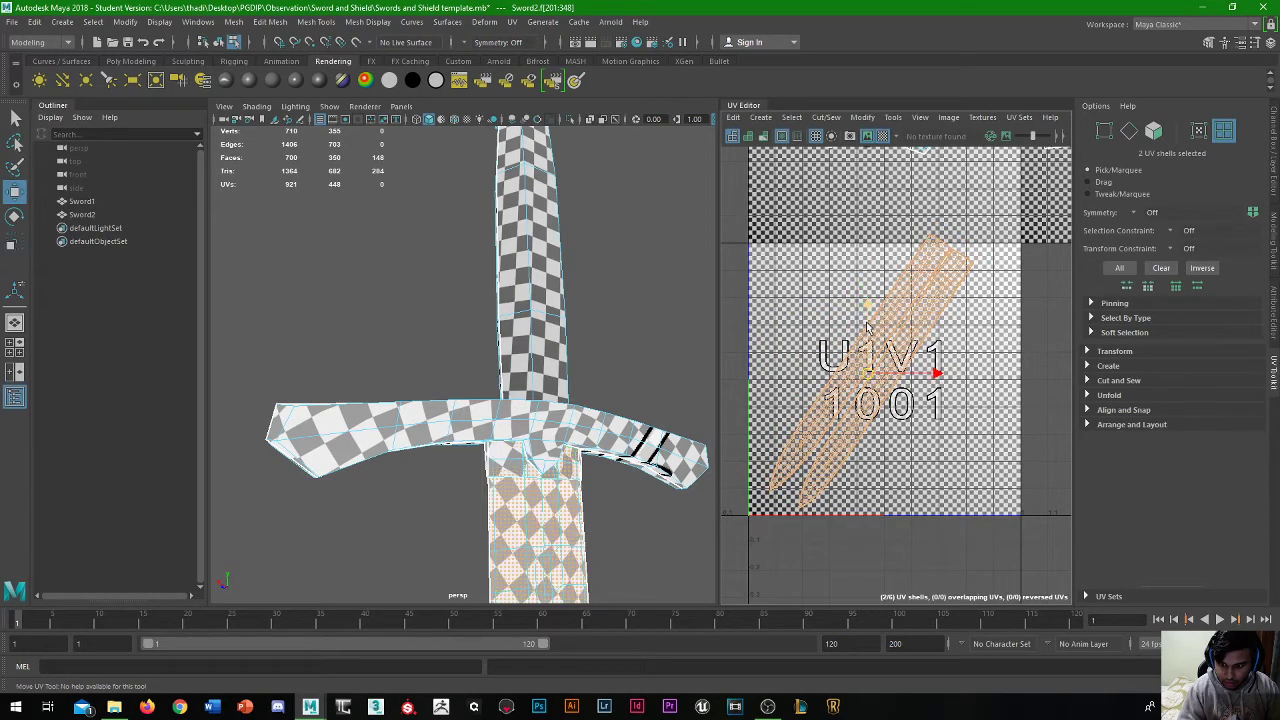
key(w)
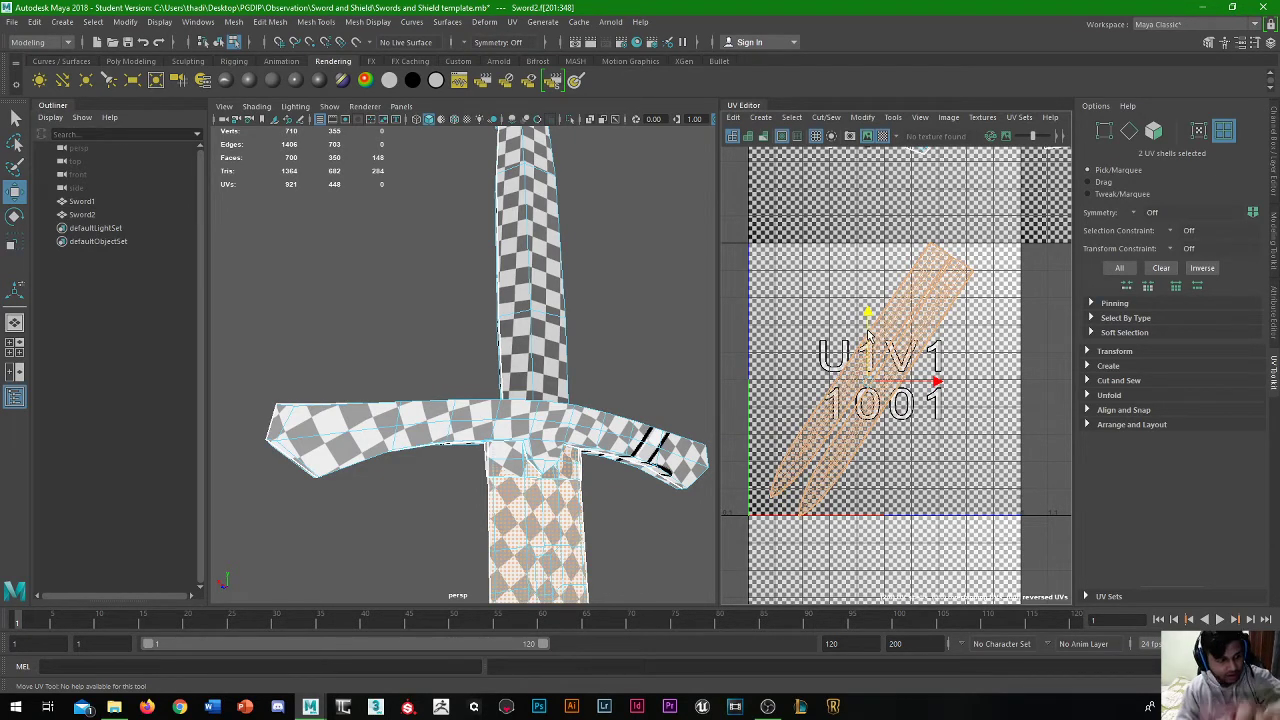
Try shifting the diagonal blade shells down and sideways in the U1V1 tile, and undo those moves
drag(868, 337, 857, 357)
drag(941, 411, 927, 413)
key(ctrl+z)
key(ctrl+z)
key(ctrl+z)
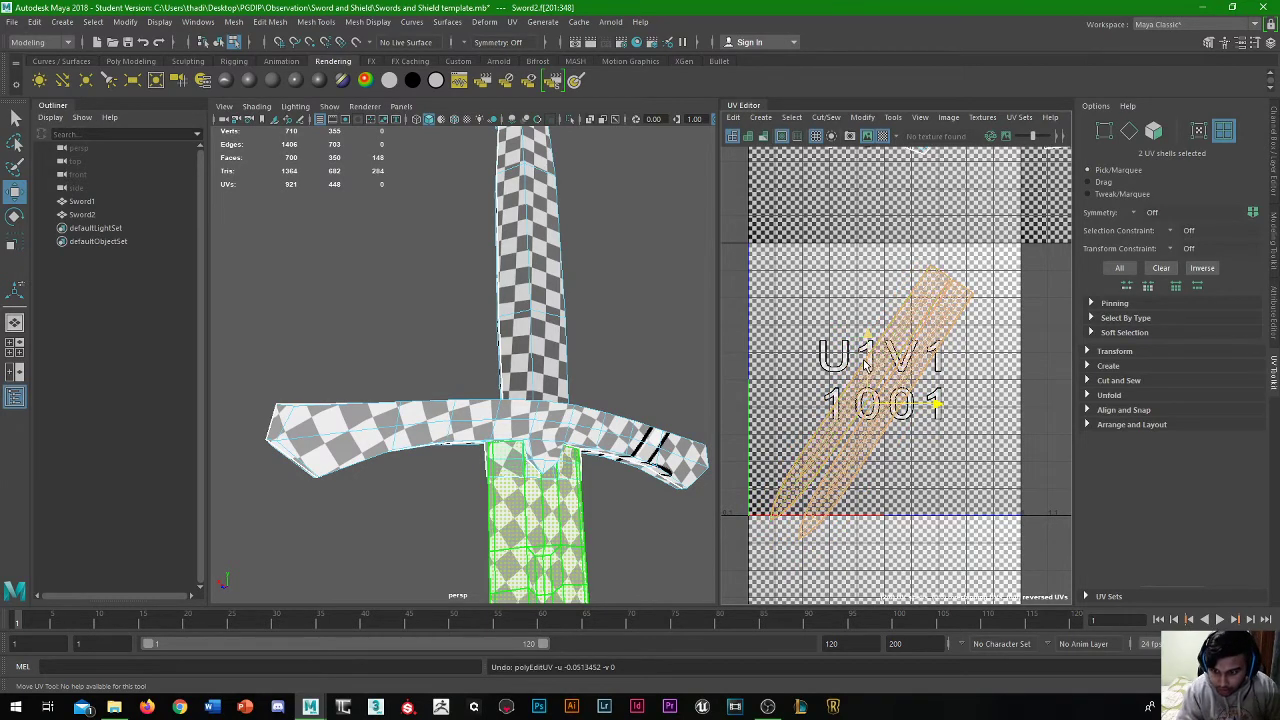
key(ctrl+z)
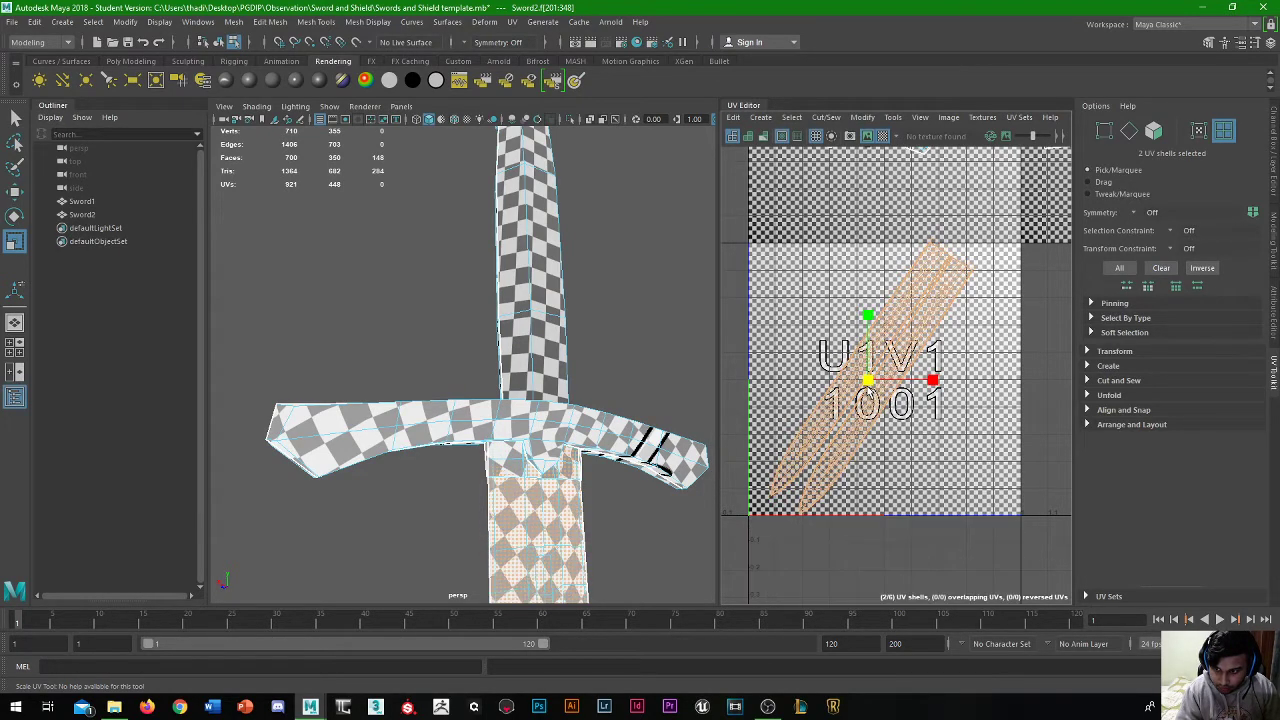
Scale the diagonal blade shells slightly so their ends stay inside the U1V1 tile, and check the upper ends
drag(868, 380, 866, 383)
scroll(925, 288, up, 8)
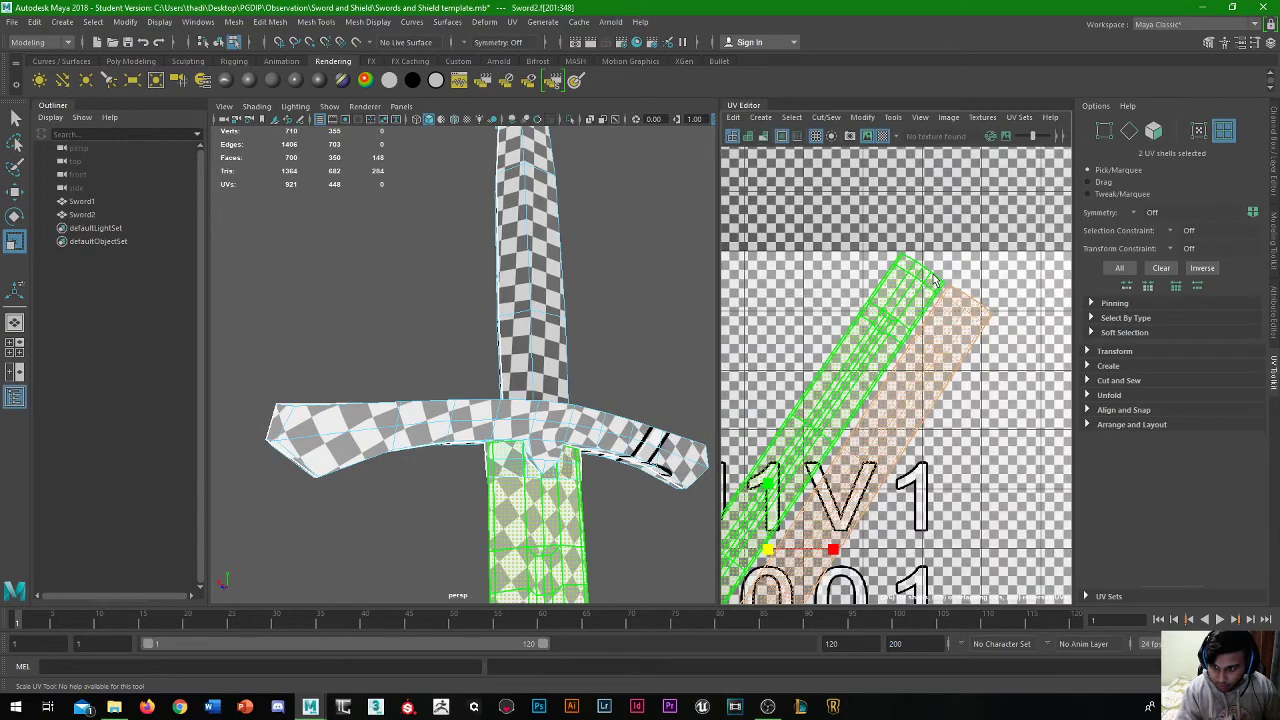
scroll(925, 293, down, 8)
Select the two hilt shells and move them down to the border between the U1V1 and U2V1 tiles
click(780, 237)
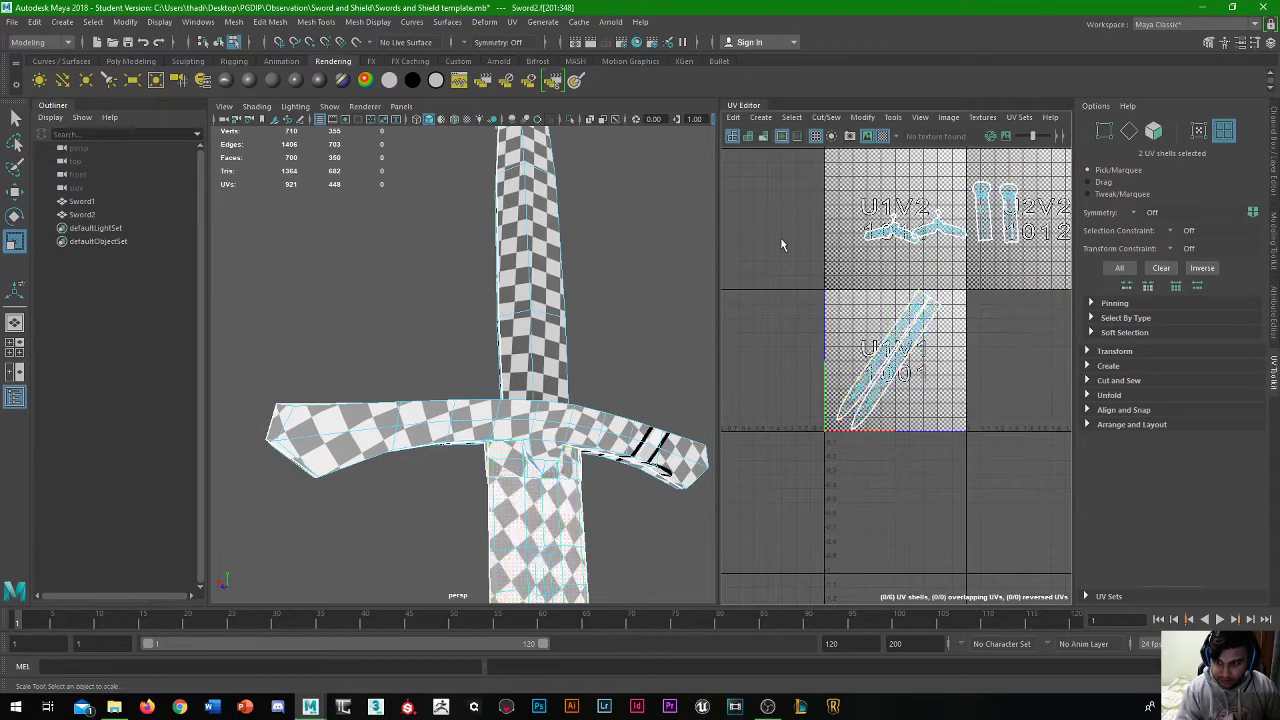
click(905, 240)
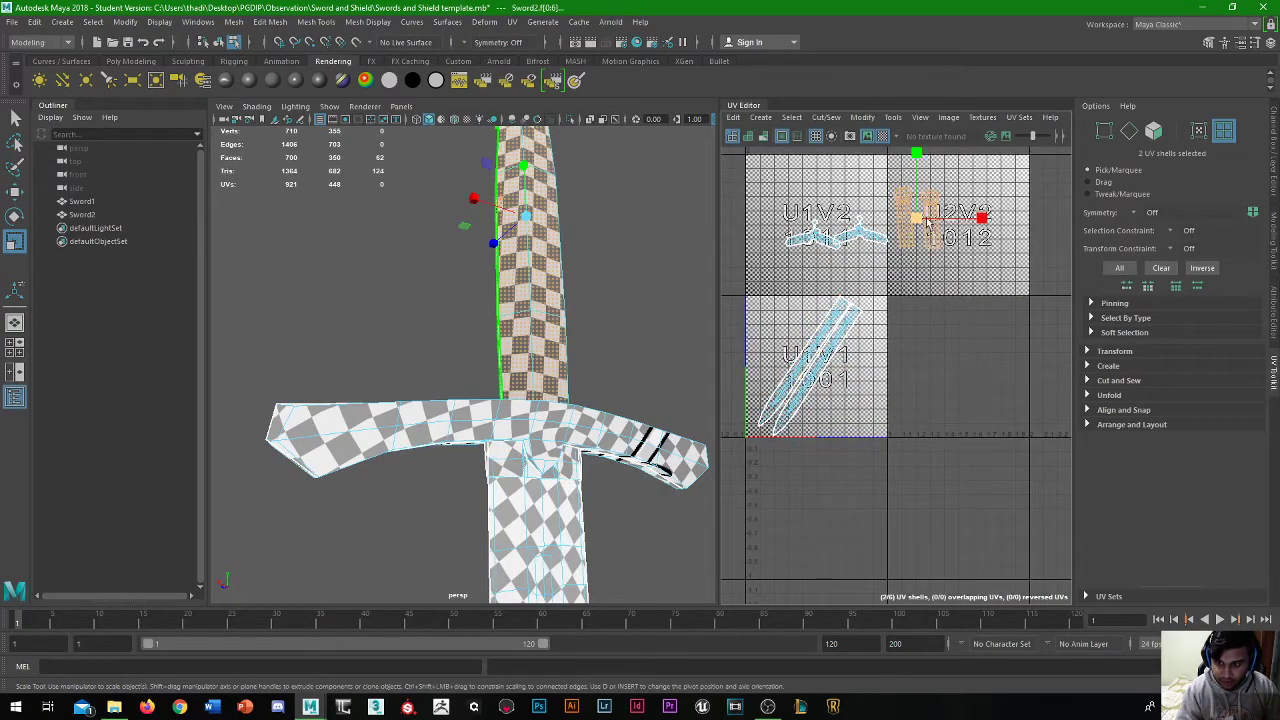
drag(883, 187, 872, 362)
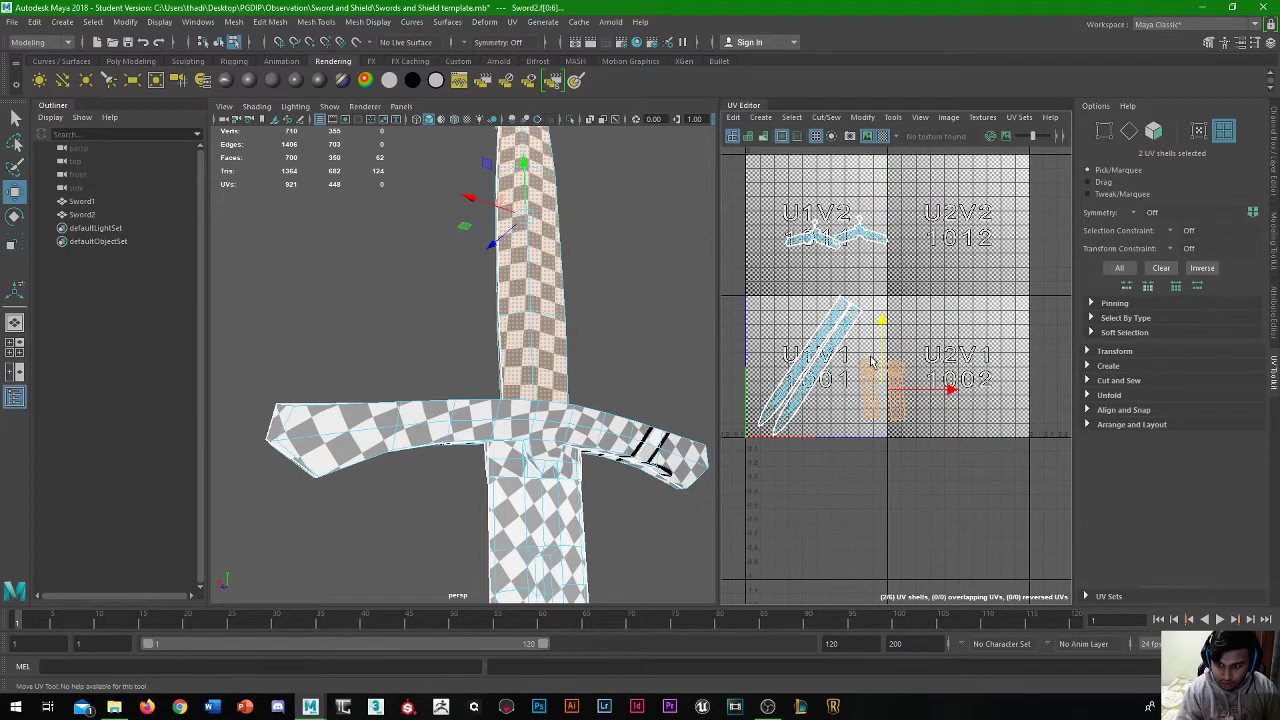
Rotate each of the two hilt shells individually until it stands straight upright
scroll(958, 370, up, 5)
click(785, 360)
key(e)
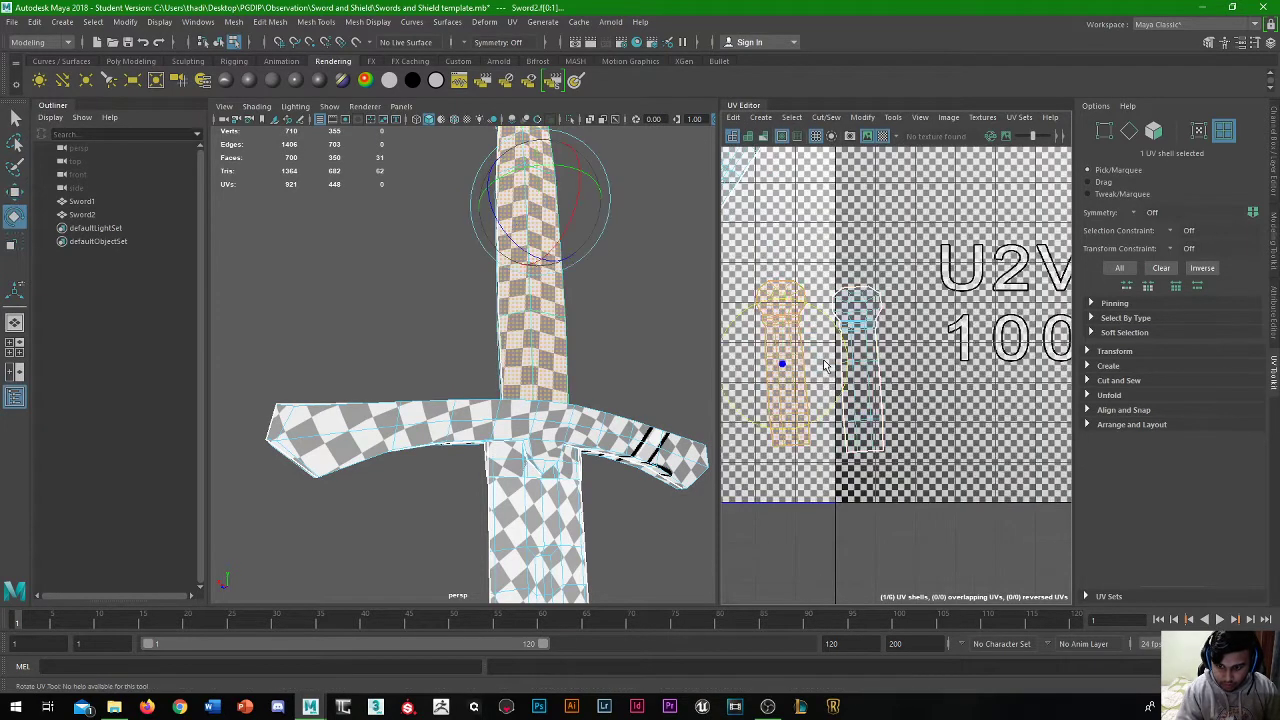
click(865, 311)
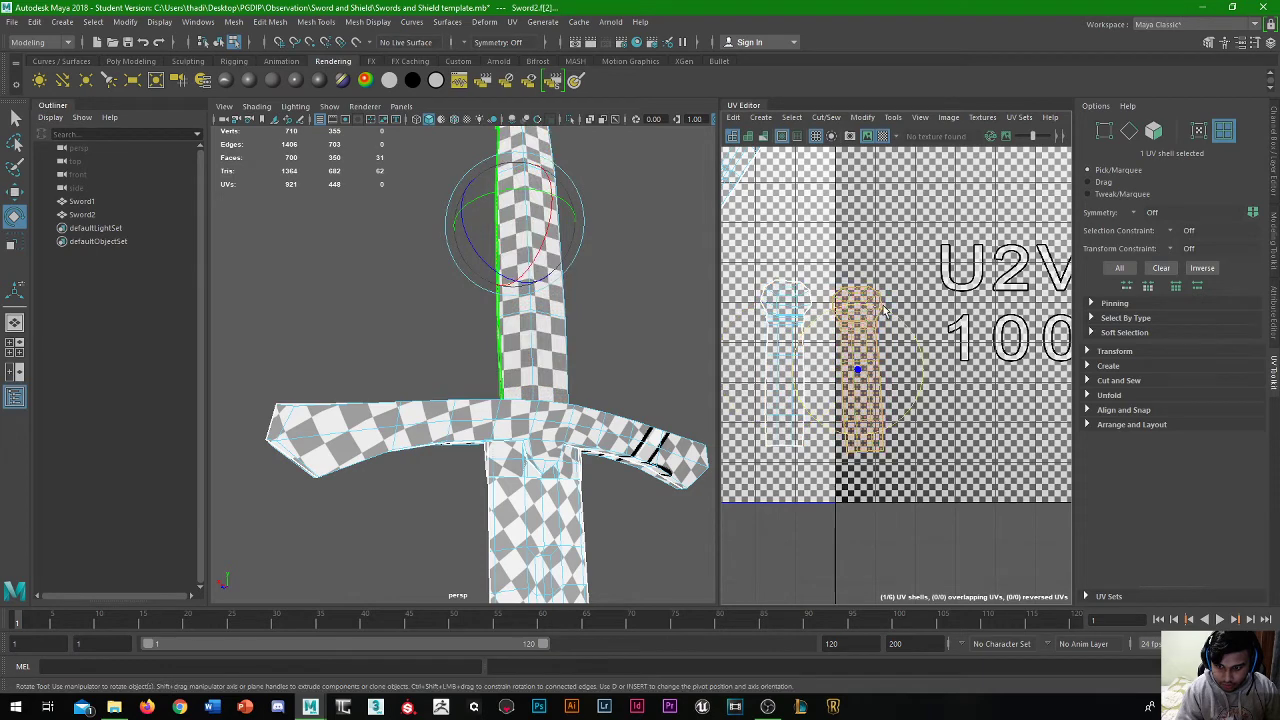
drag(884, 309, 893, 318)
key(w)
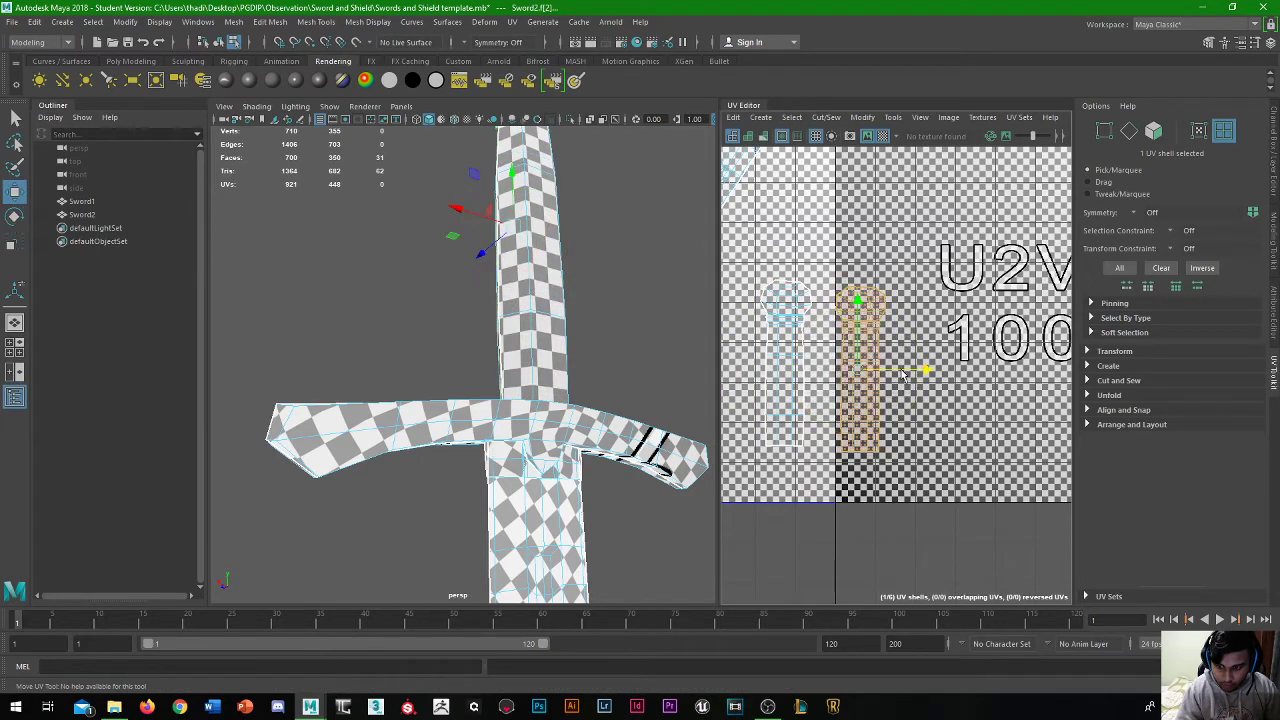
Select both hilt shells, enlarge them and move them into the lower corner of U1V1 beside the blade shells
alt+middle_drag(890, 390, 994, 380)
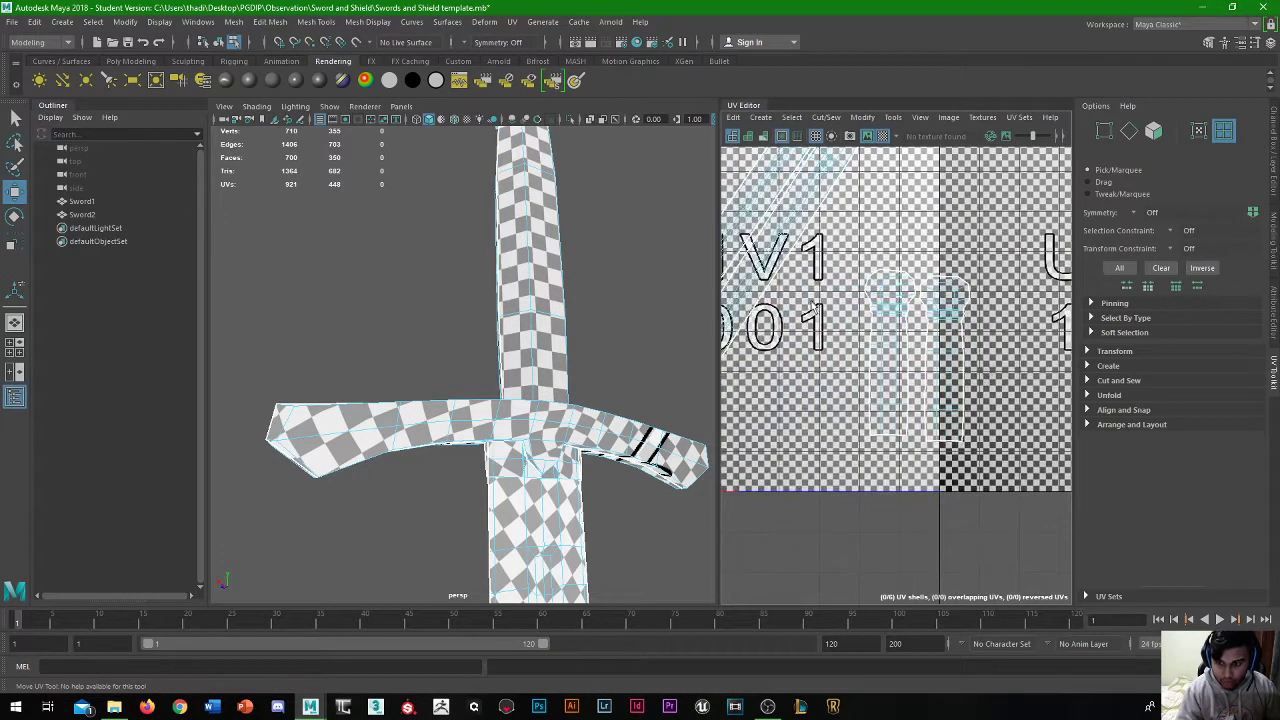
click(942, 385)
drag(938, 365, 850, 334)
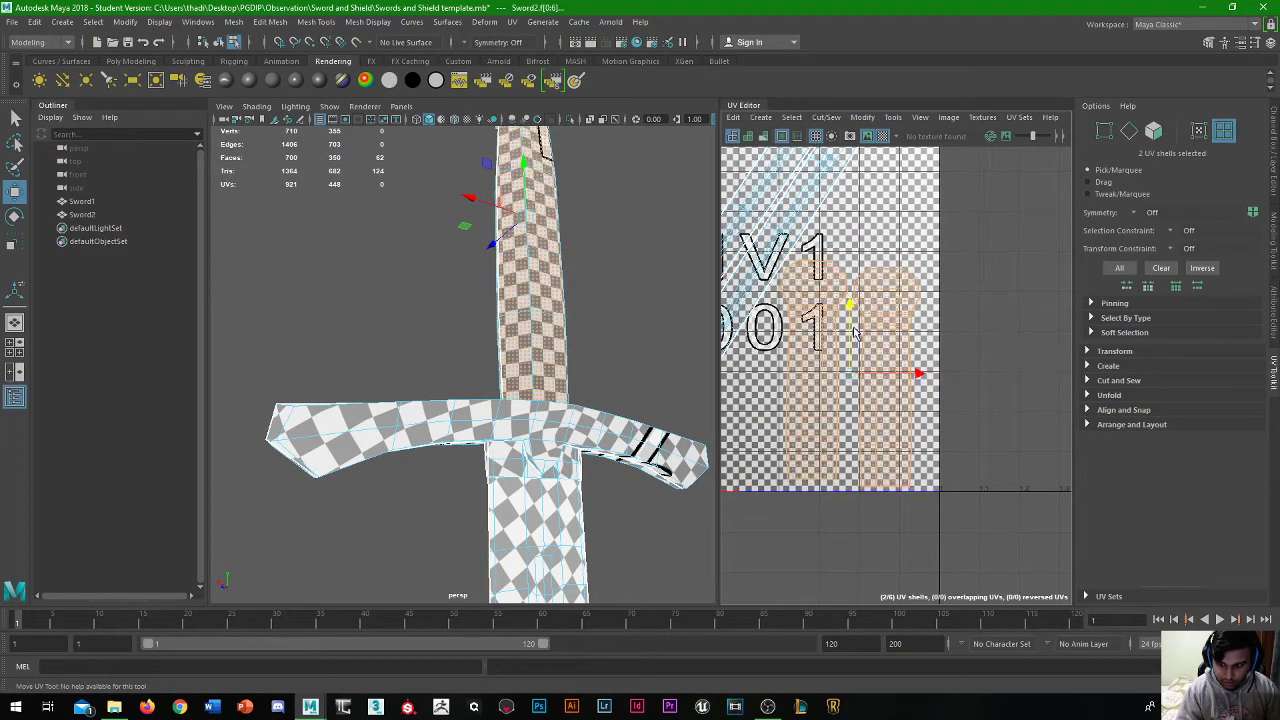
Nudge the hilt shells individually toward the U1V1 tile's right border, lowering the inner one to the tile's bottom edge
click(960, 396)
click(906, 392)
drag(931, 379, 940, 378)
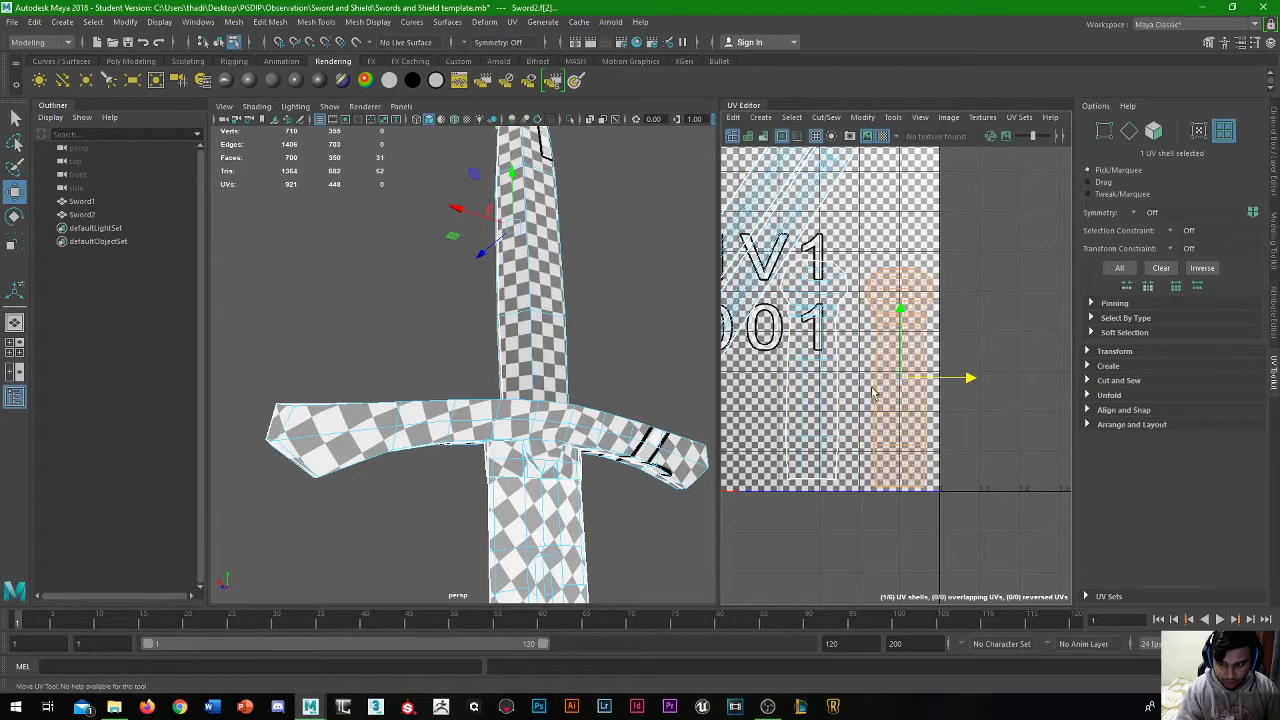
click(815, 340)
drag(816, 325, 817, 338)
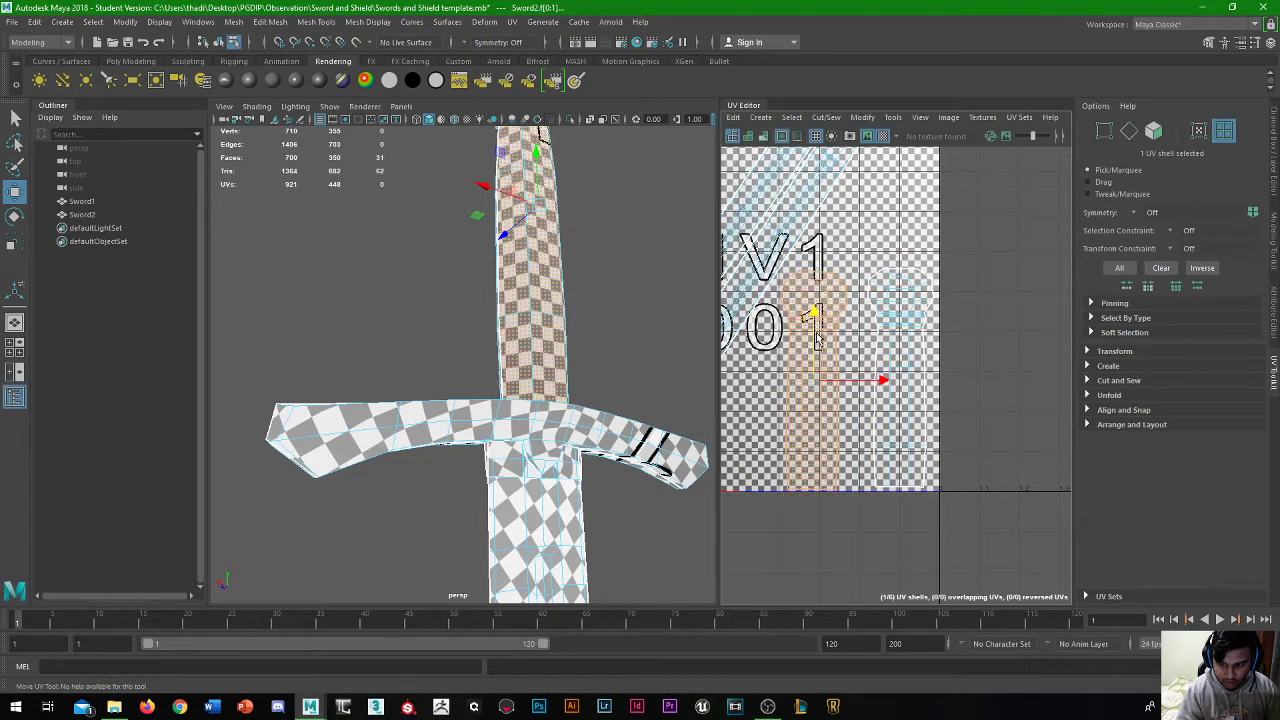
drag(883, 380, 894, 380)
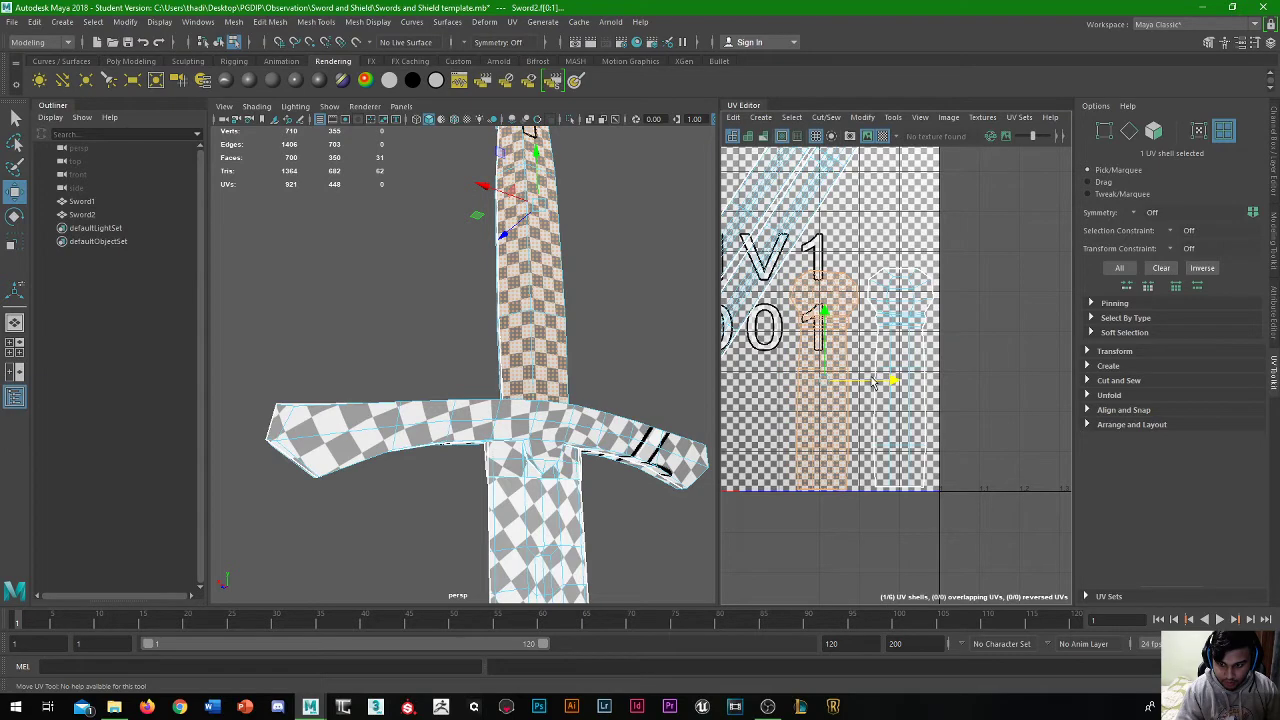
Select the inner guard shell in U1V2 and move it to the tile's left border and down into the upper part of U1V1
click(852, 256)
scroll(844, 366, down, 1)
scroll(834, 421, down, 5)
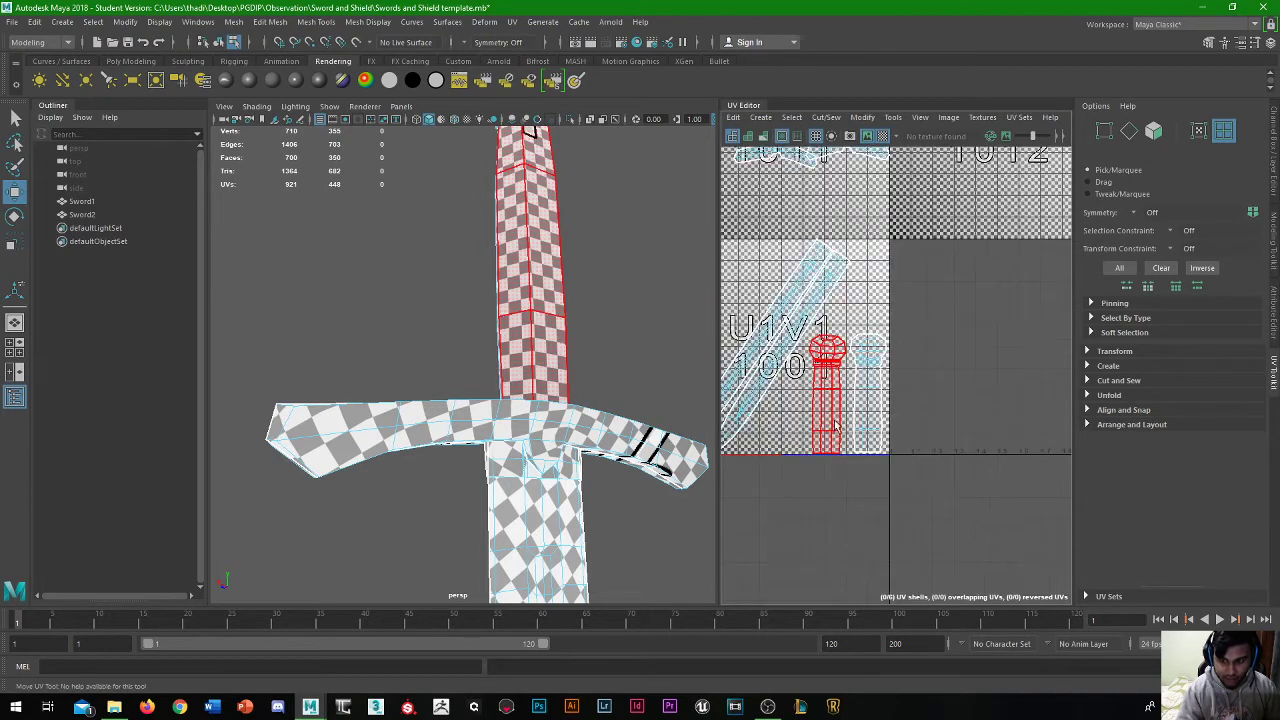
alt+middle_drag(848, 370, 949, 412)
scroll(916, 318, up, 3)
click(910, 308)
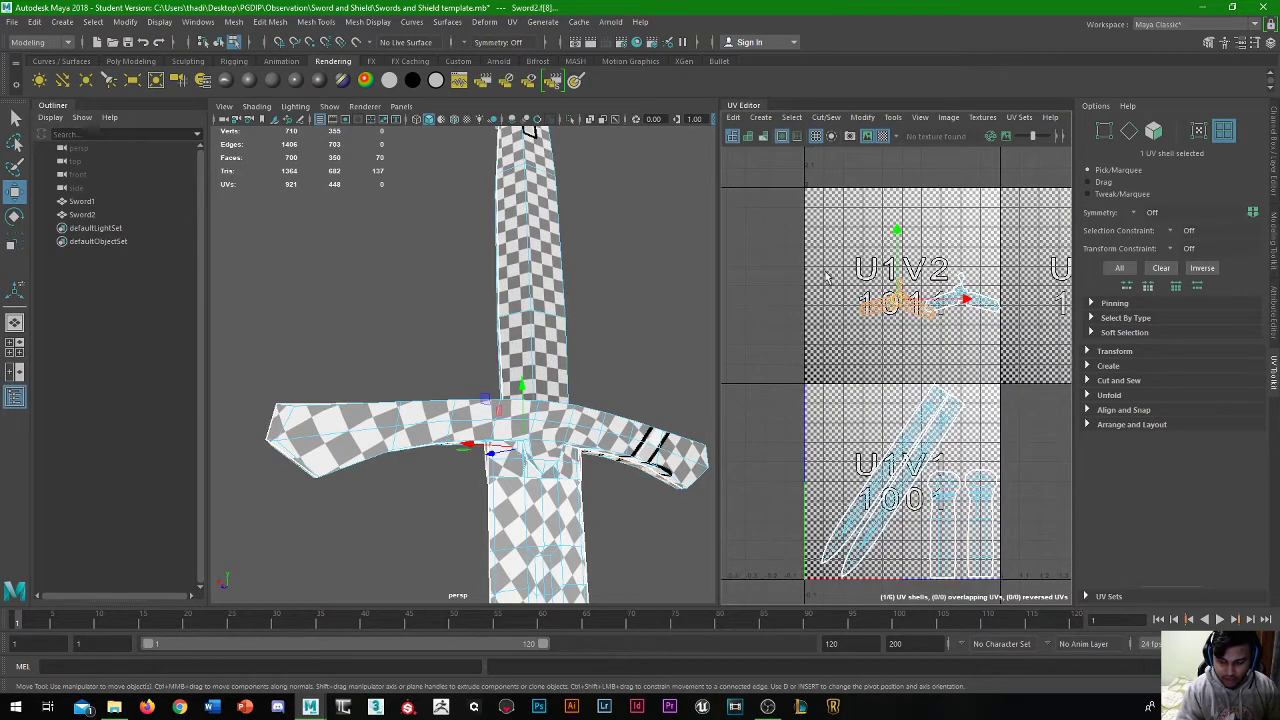
drag(965, 300, 912, 299)
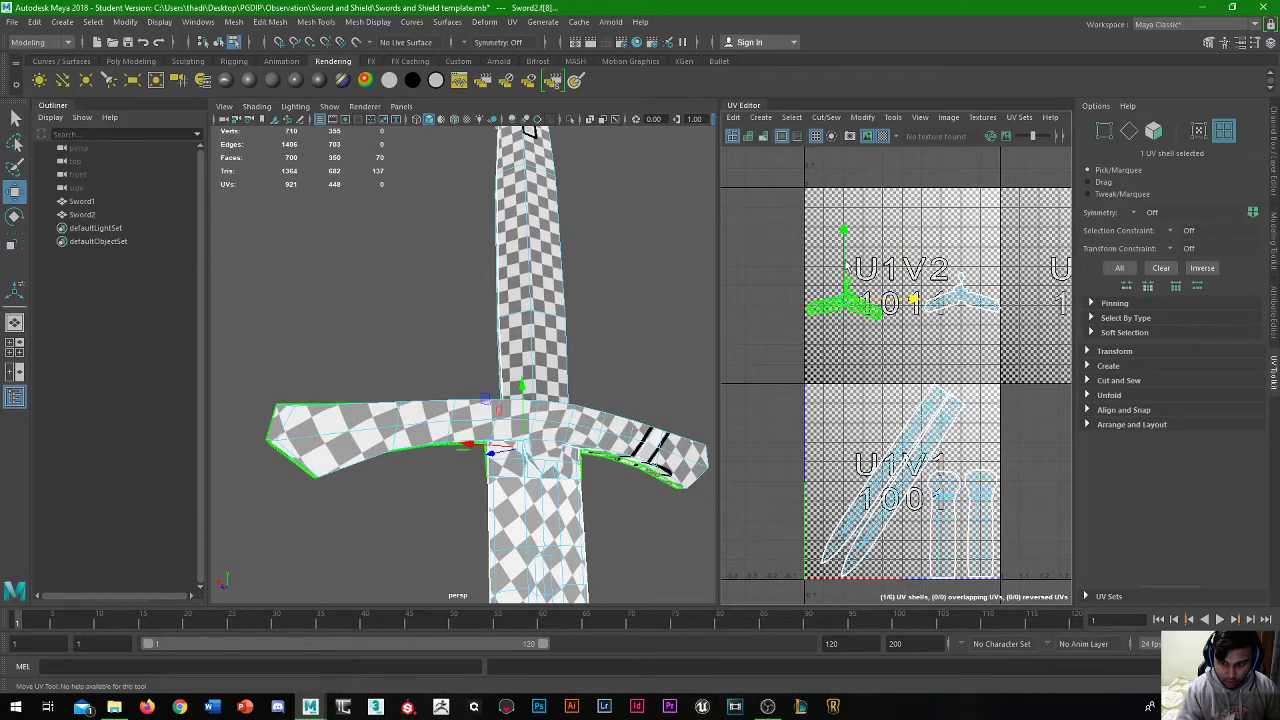
key(e)
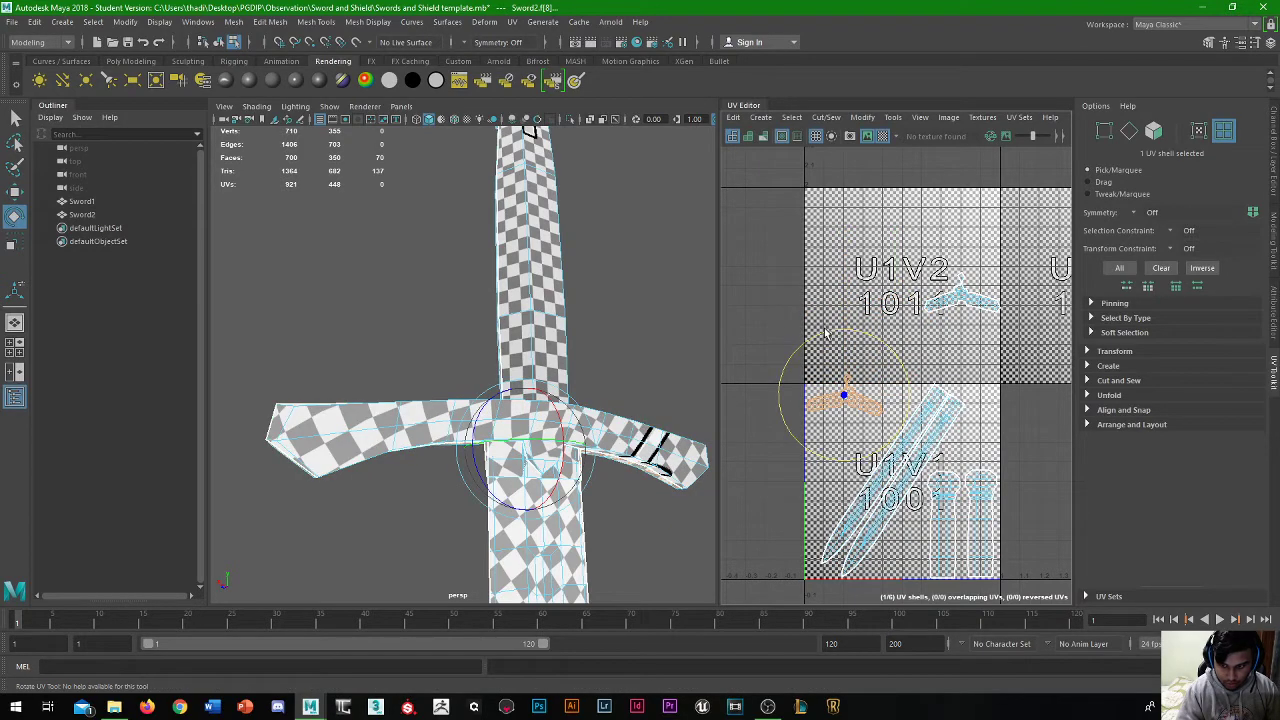
key(w)
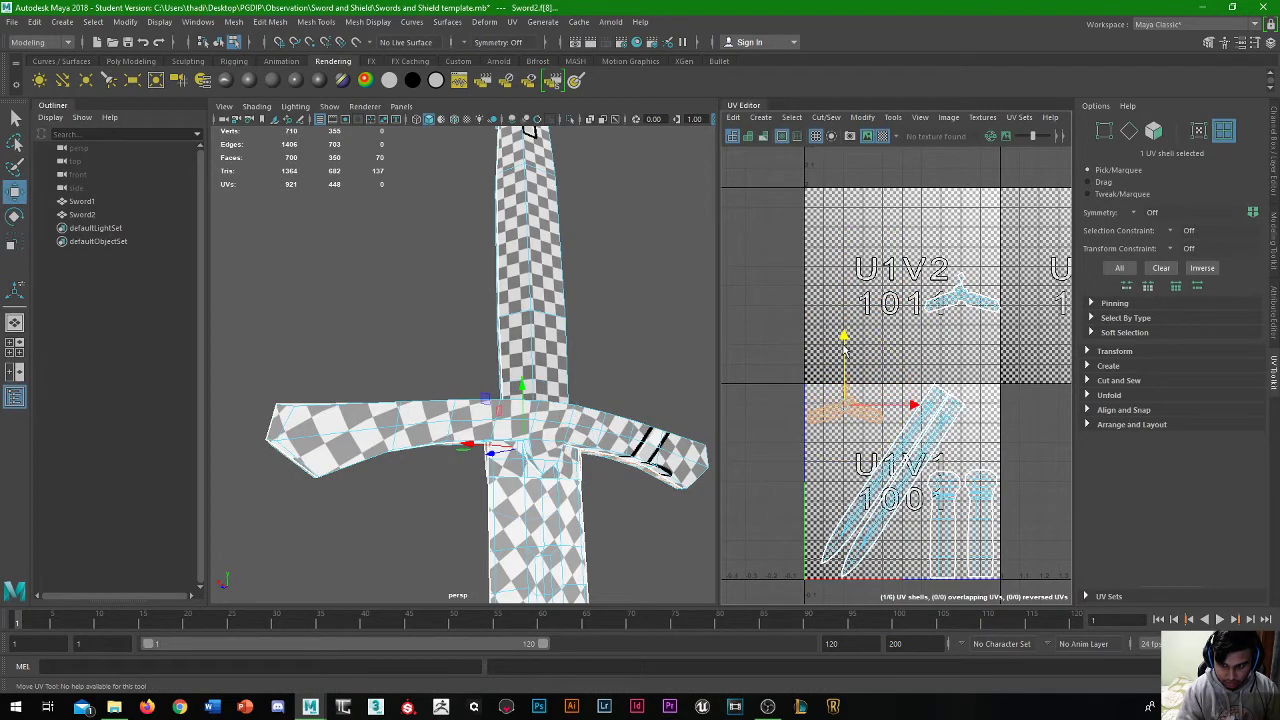
Select the other guard shell in U1V2 and move it across and down into U1V1, just beneath the first guard shell
click(982, 303)
drag(1006, 293, 888, 294)
drag(844, 252, 844, 394)
scroll(879, 436, up, 5)
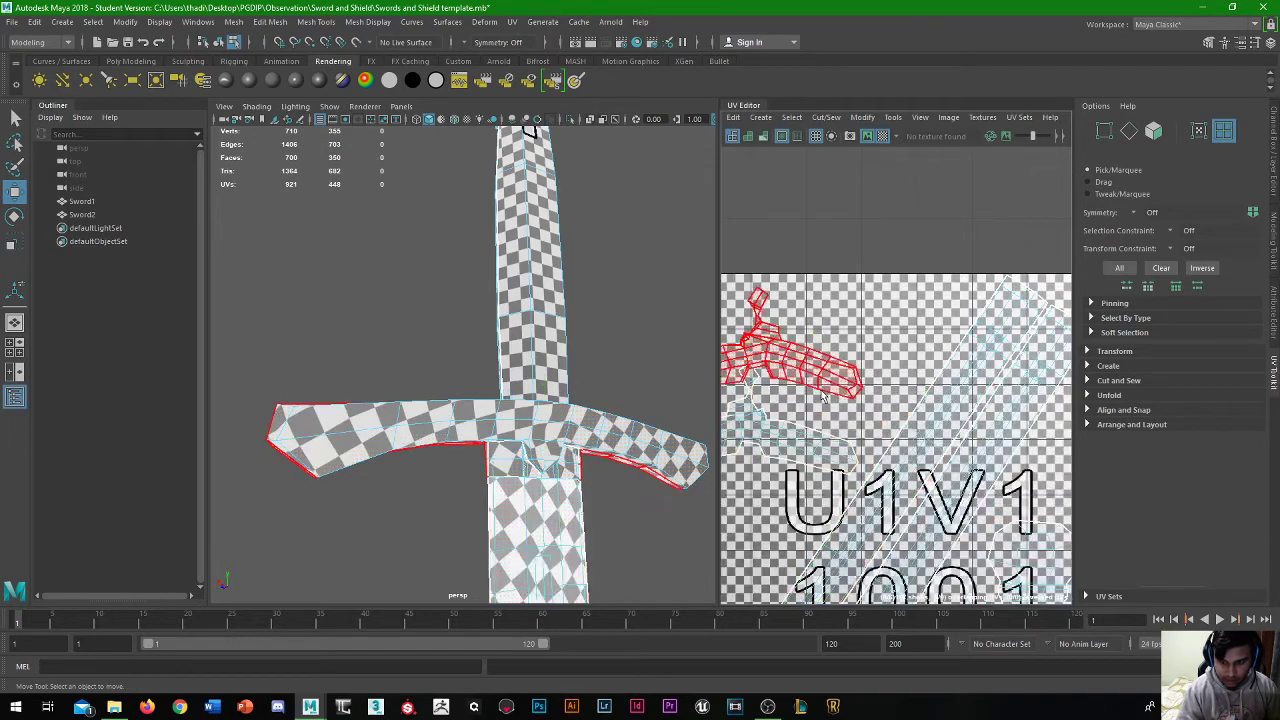
alt+middle_drag(862, 376, 946, 280)
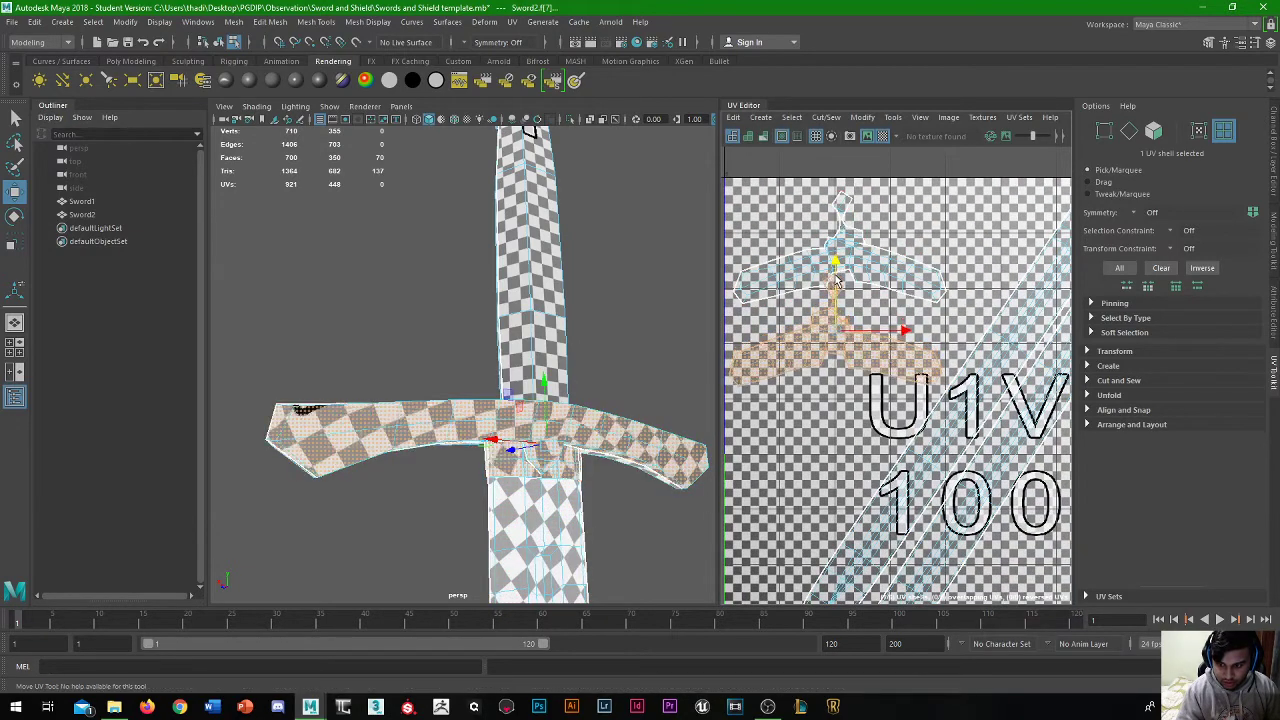
Rotate the upper guard shell clockwise until its left arm lies roughly level along the tile's upper part
click(848, 234)
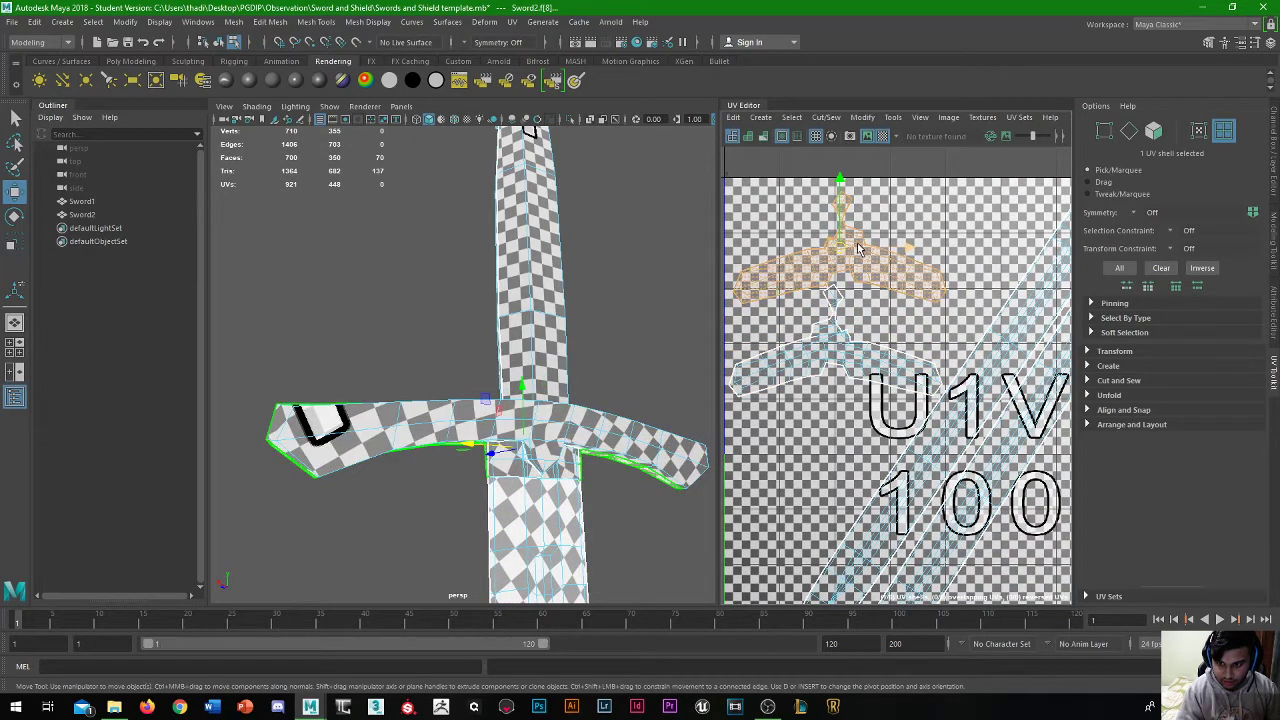
key(e)
drag(890, 208, 895, 215)
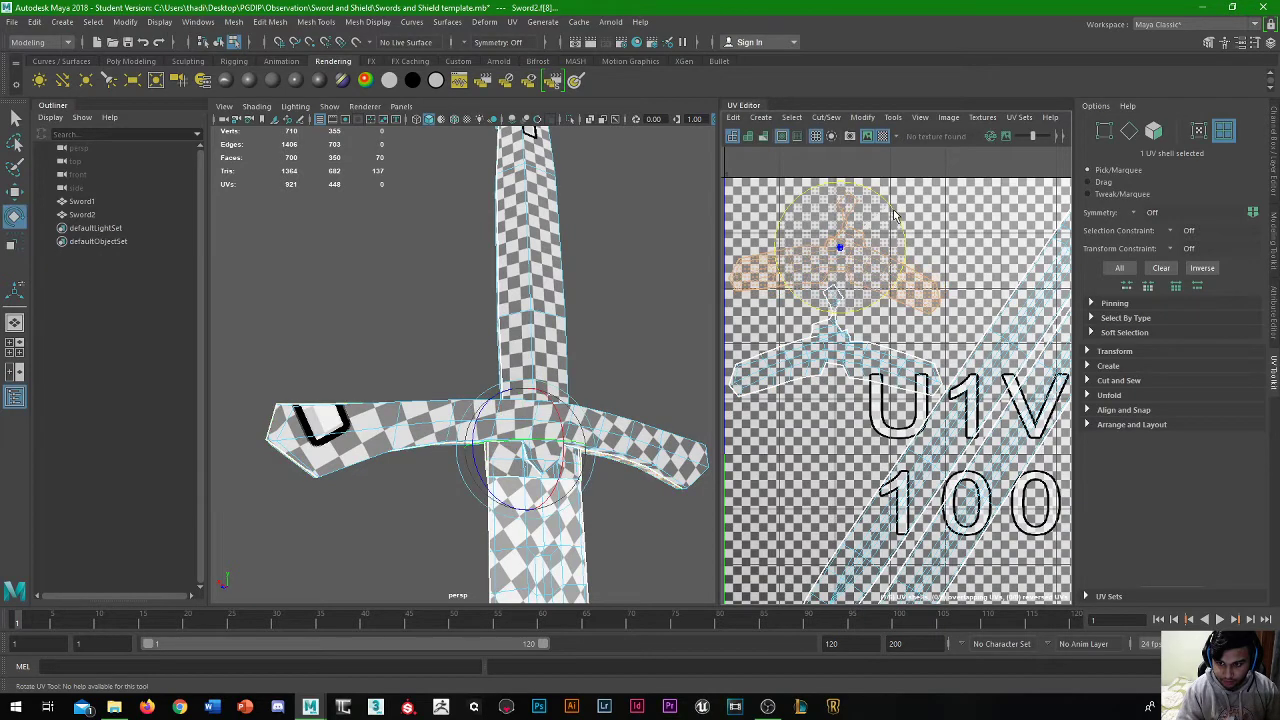
click(937, 207)
Select the lower guard shell and rotate it slightly counterclockwise beneath the upper one
click(880, 330)
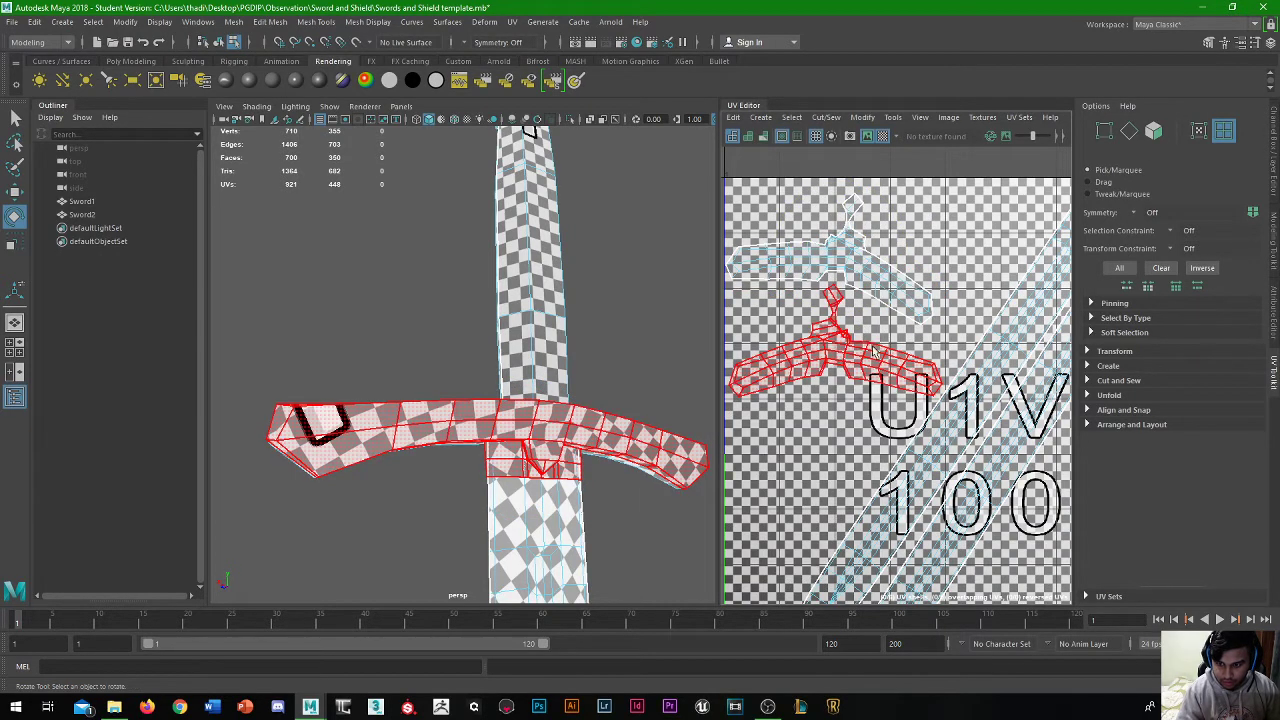
alt+middle_drag(866, 340, 906, 315)
key(r)
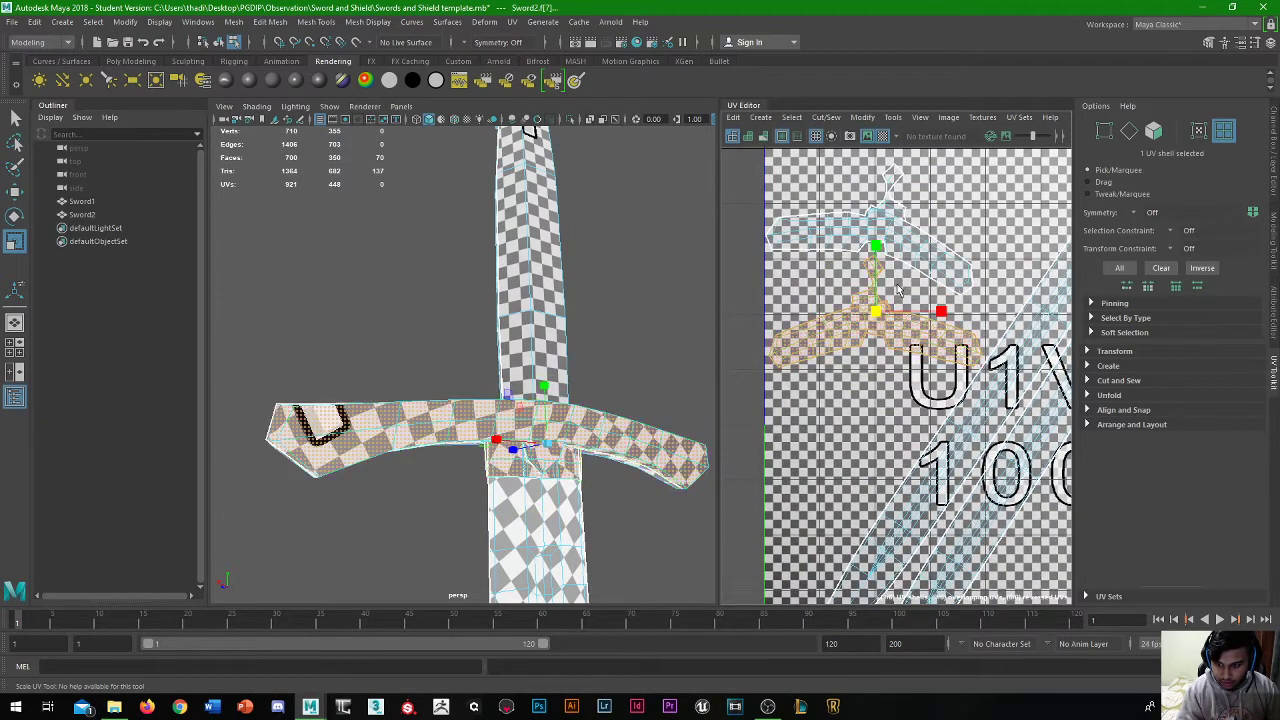
key(e)
drag(921, 272, 908, 266)
click(960, 211)
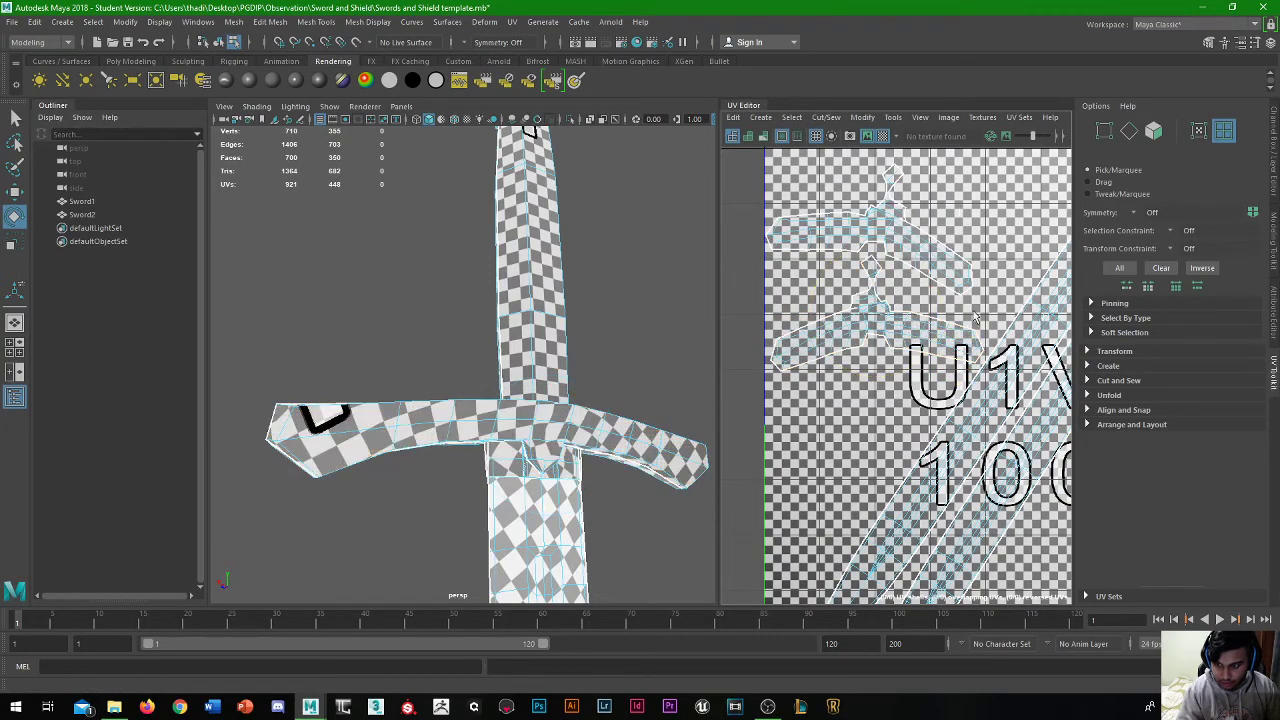
Examine the packed U1V1 layout and Sword2's checker pattern, and select Sword1 to inspect its model and UV layout
alt+middle_drag(1040, 440, 900, 385)
scroll(908, 400, down, 6)
scroll(906, 394, up, 3)
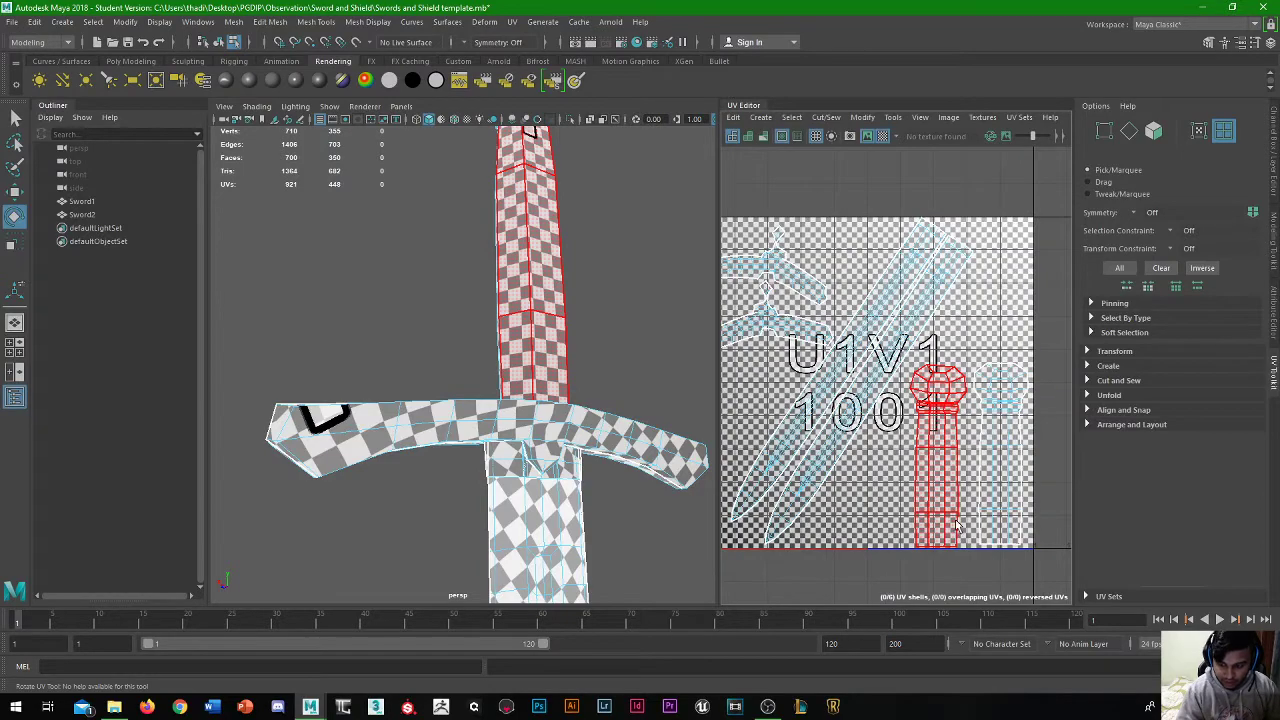
scroll(880, 560, down, 2)
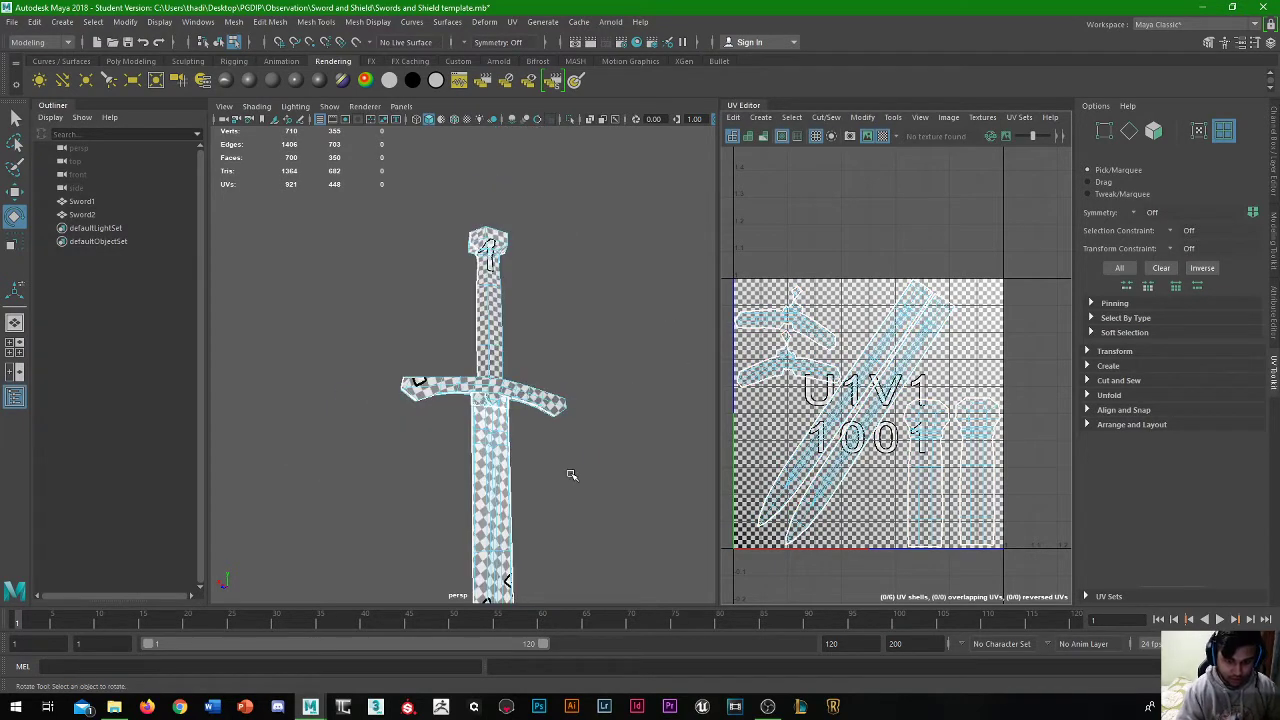
scroll(565, 420, up, 5)
alt+drag(554, 421, 643, 457)
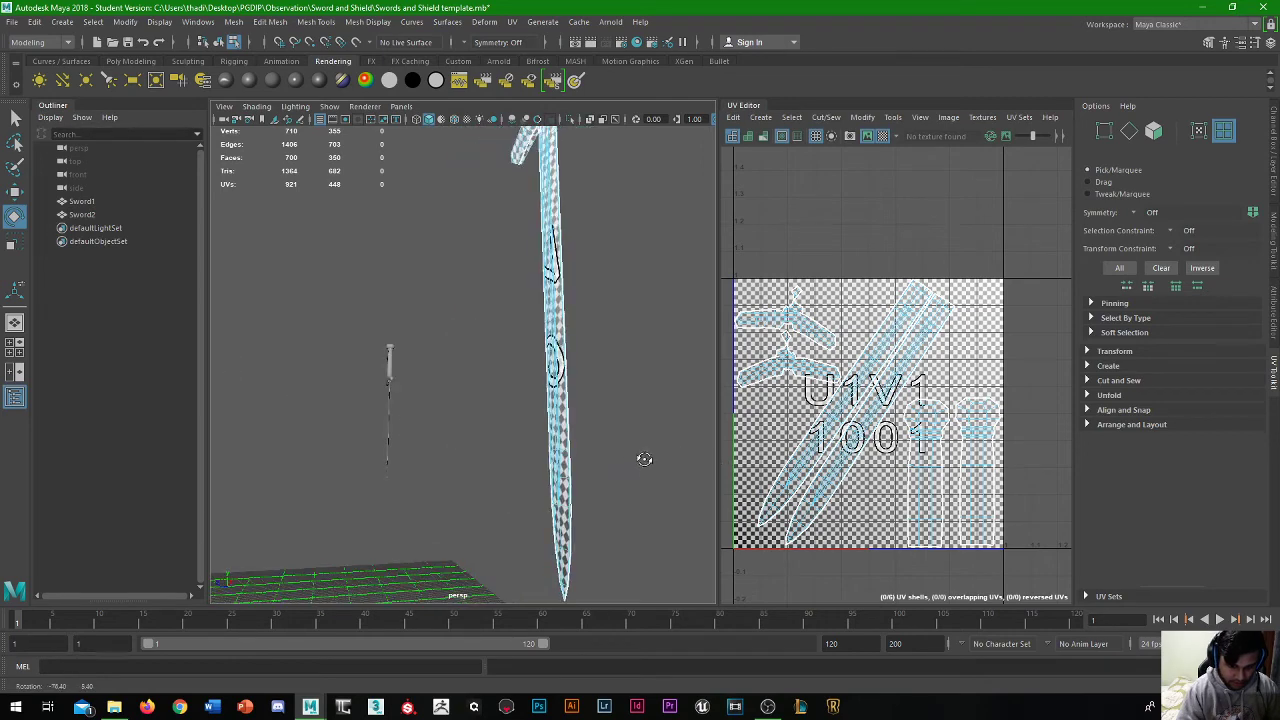
click(389, 370)
key(w)
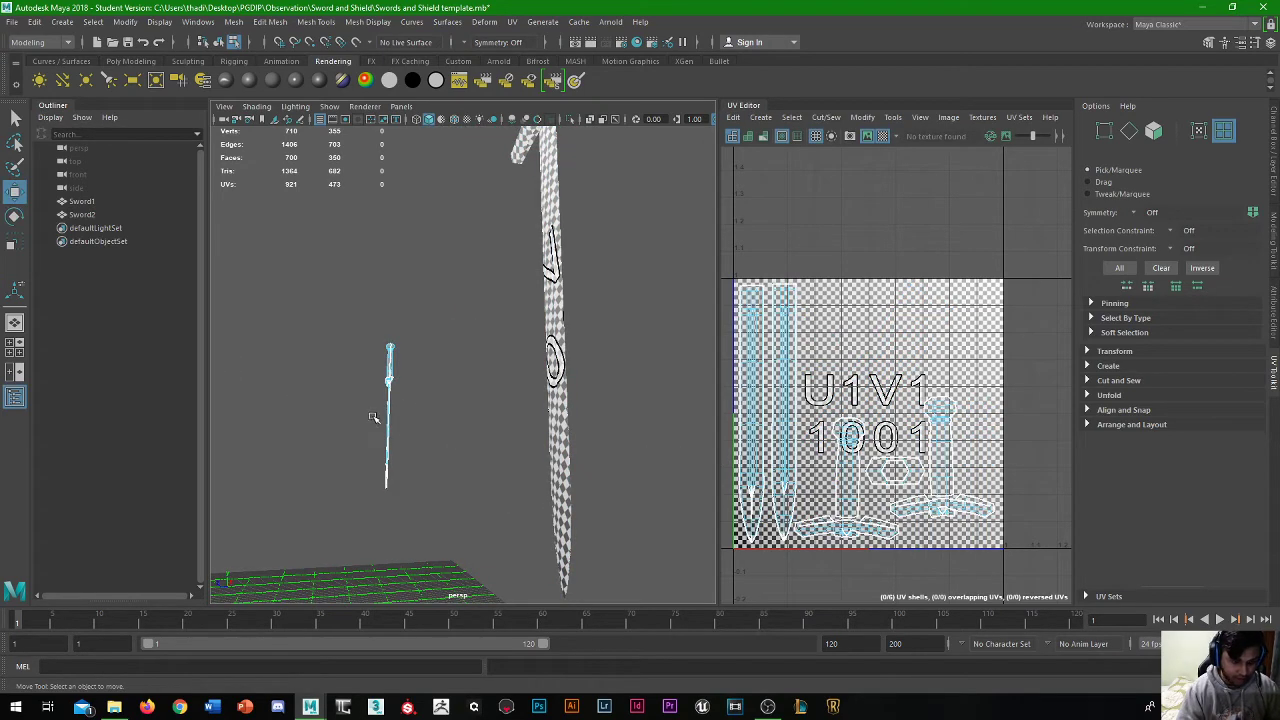
alt+drag(380, 424, 453, 442)
scroll(453, 442, up, 8)
scroll(453, 442, down, 6)
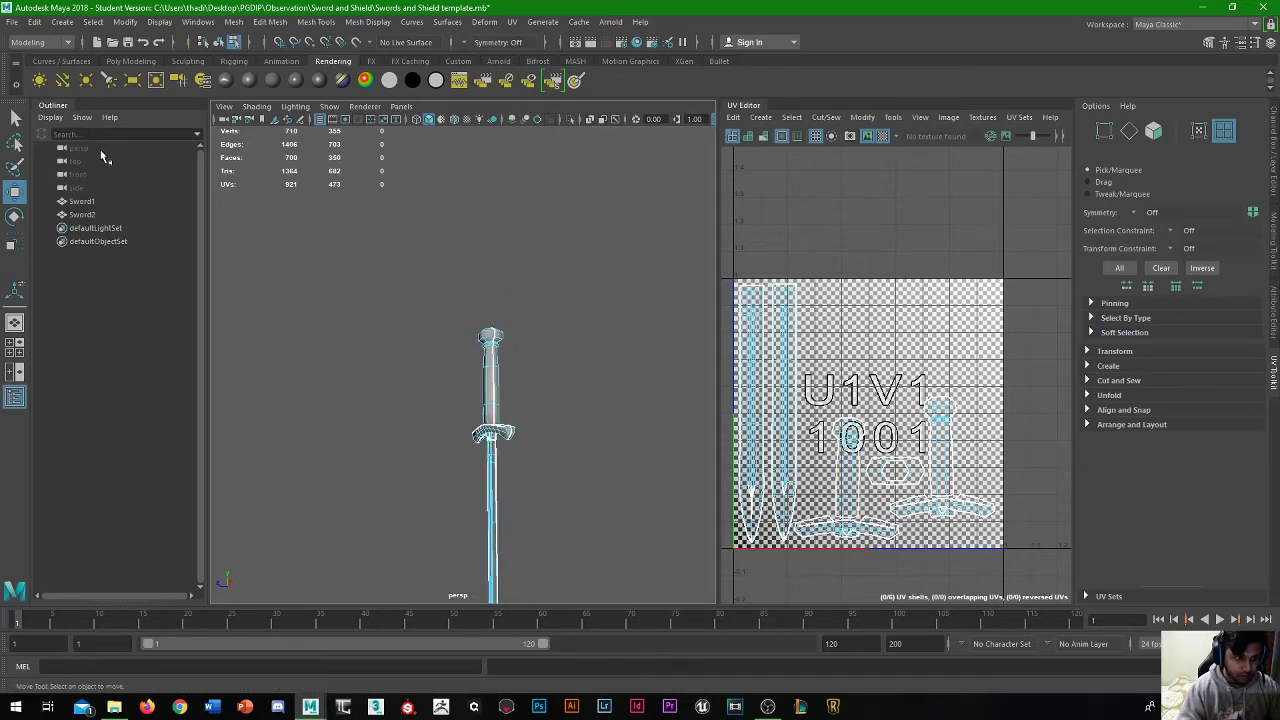
Select Sword1 as a whole object and move it along X to about 338, beside Sword2
click(15, 118)
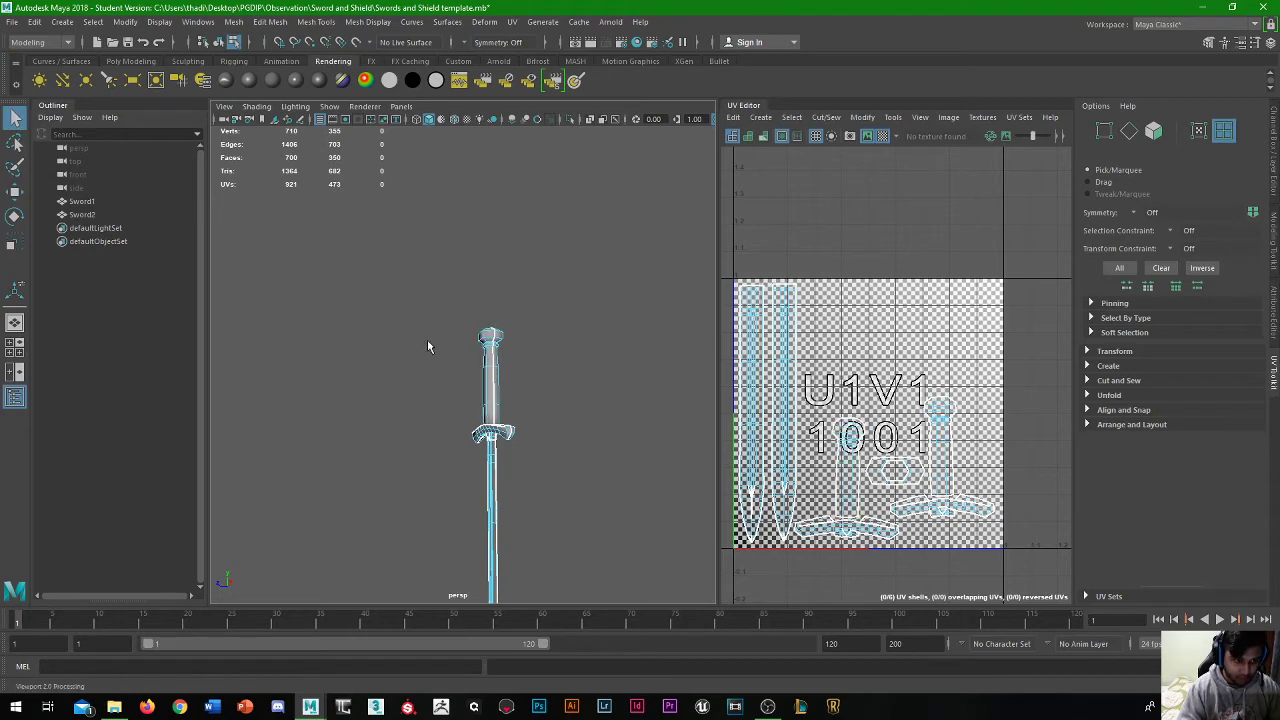
click(1275, 258)
click(503, 480)
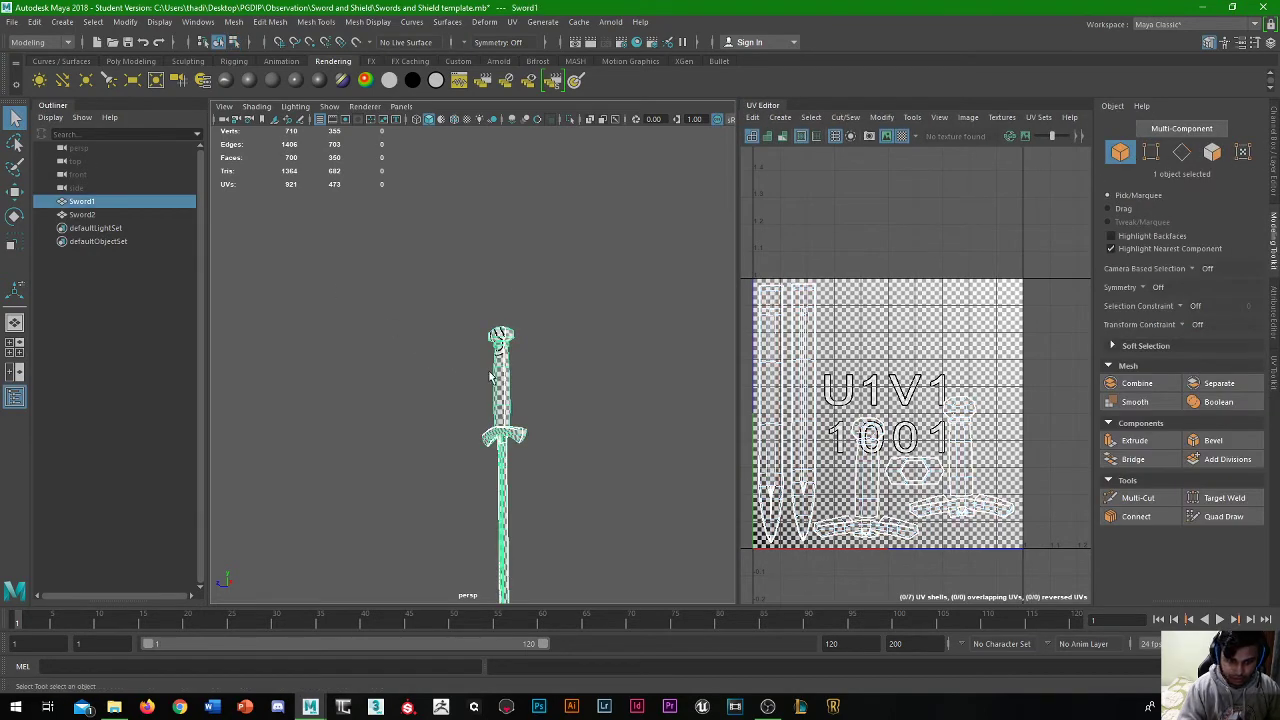
key(w)
alt+drag(386, 513, 536, 400)
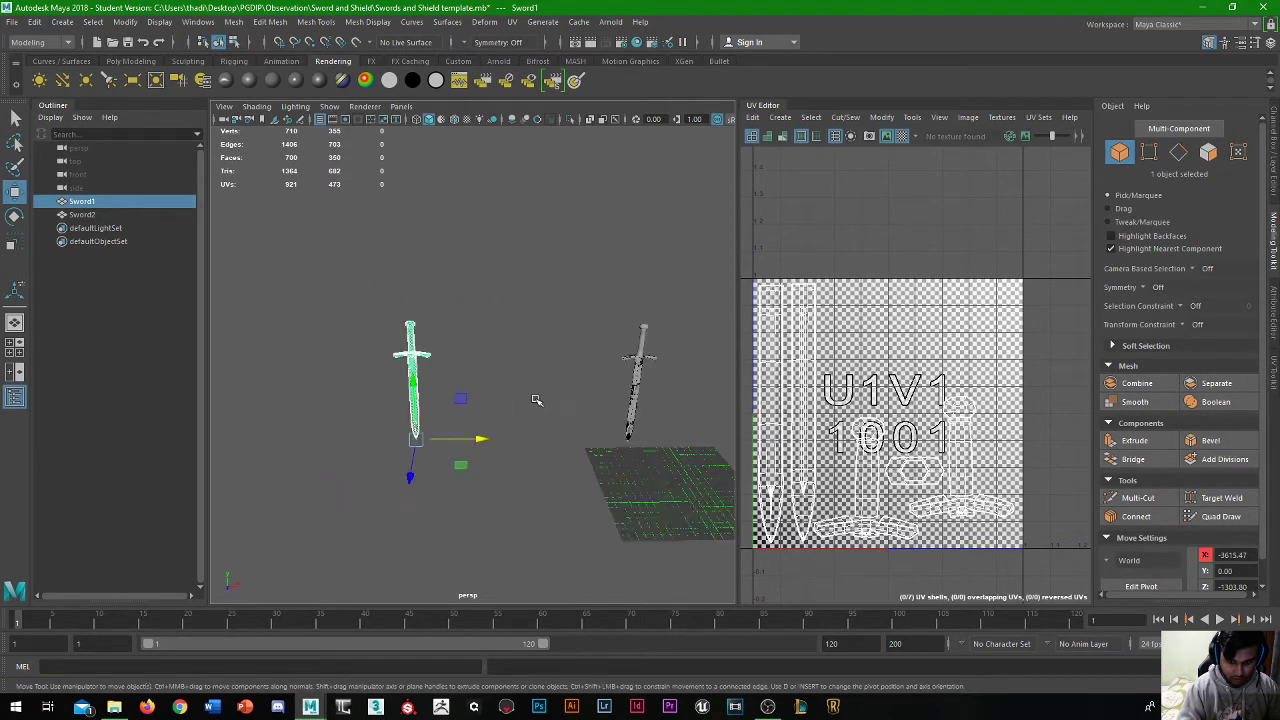
drag(450, 438, 697, 432)
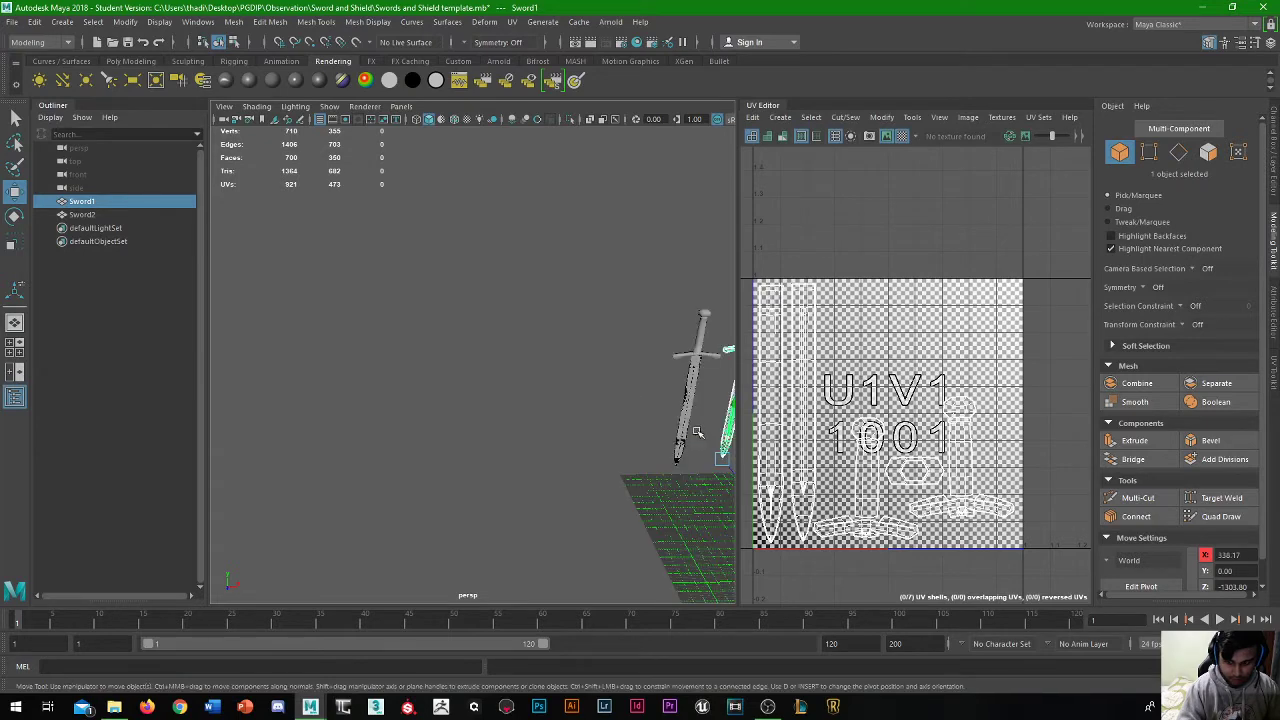
key(a)
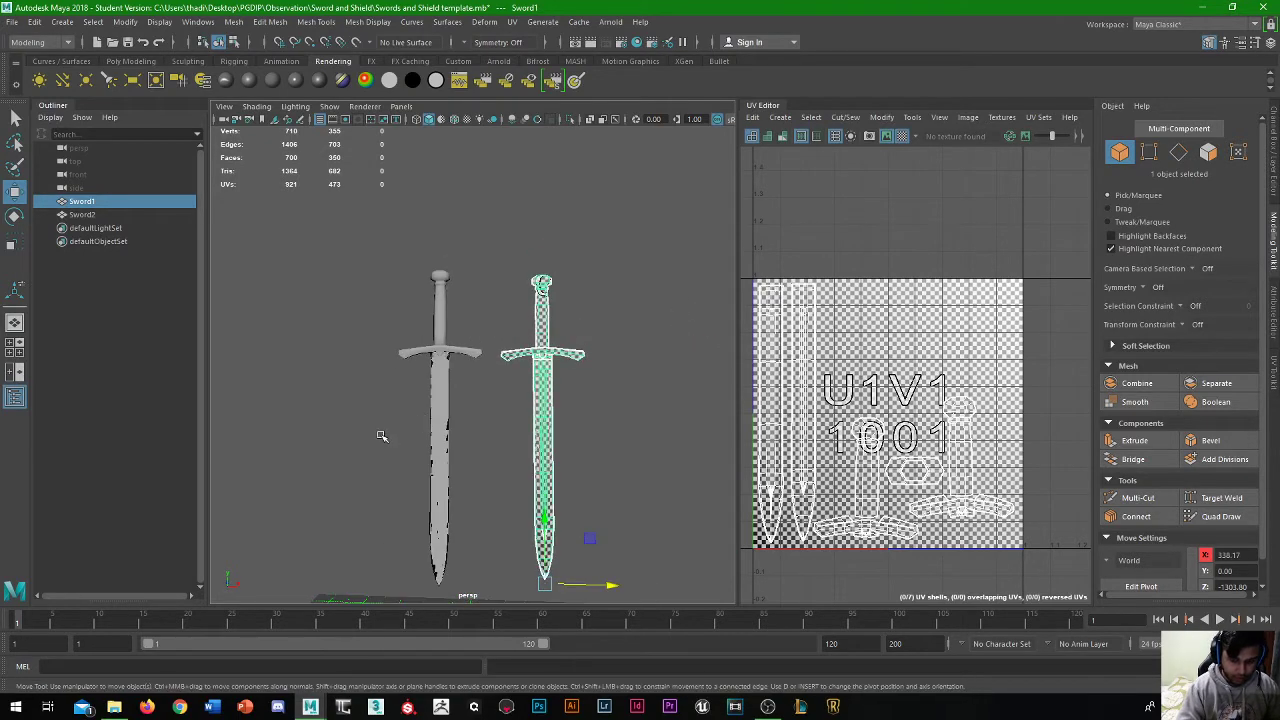
Select all of Sword2's faces in its UV layout and turn off the checker map display
click(482, 436)
click(443, 430)
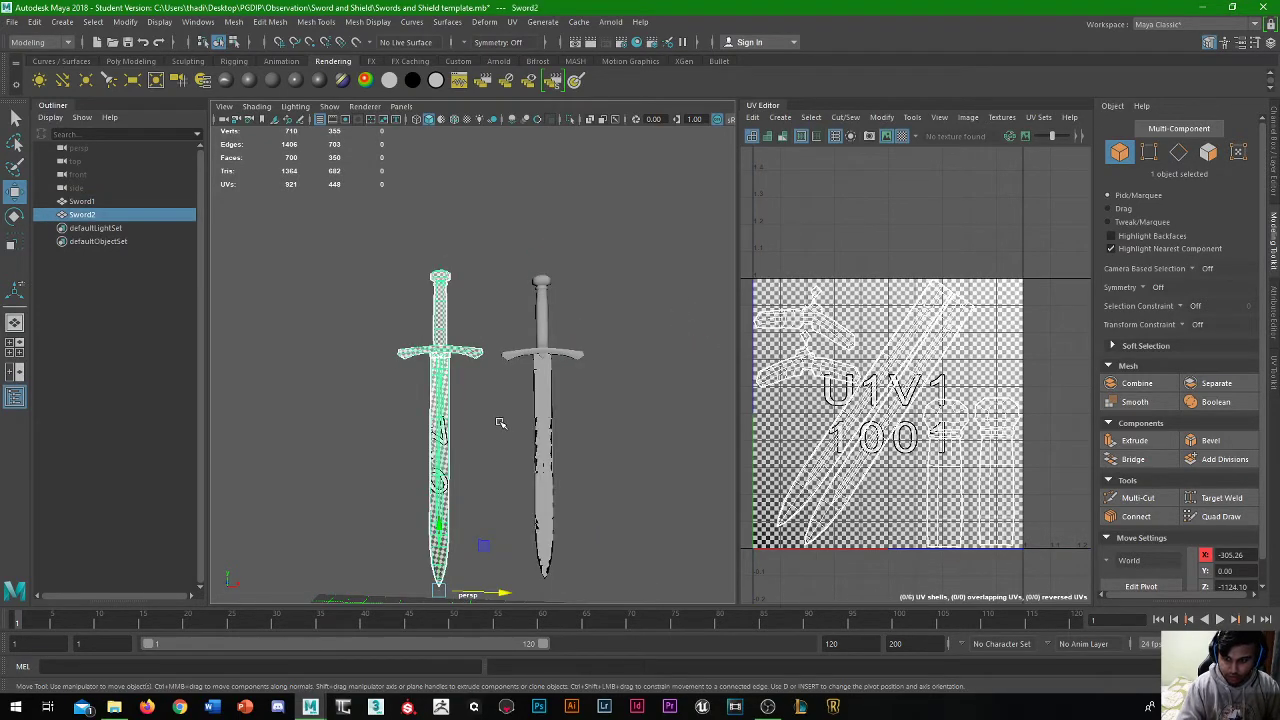
scroll(500, 423, up, 5)
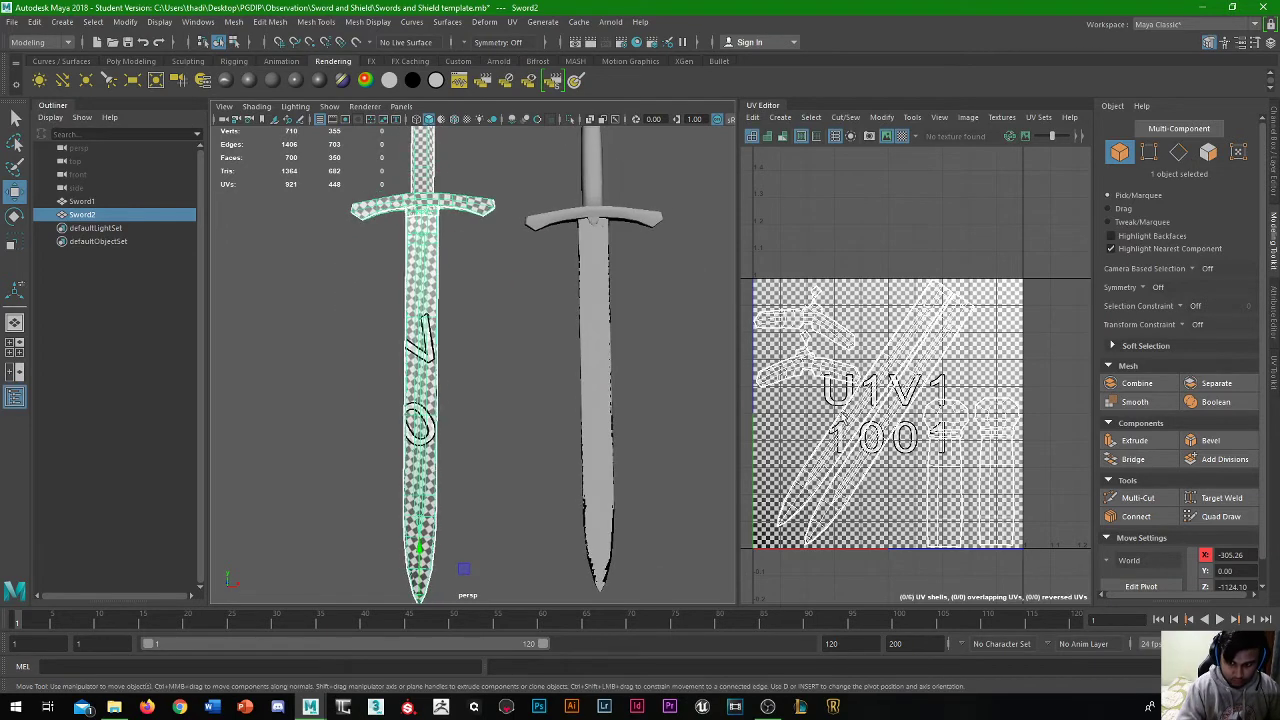
scroll(836, 378, up, 3)
scroll(836, 378, down, 2)
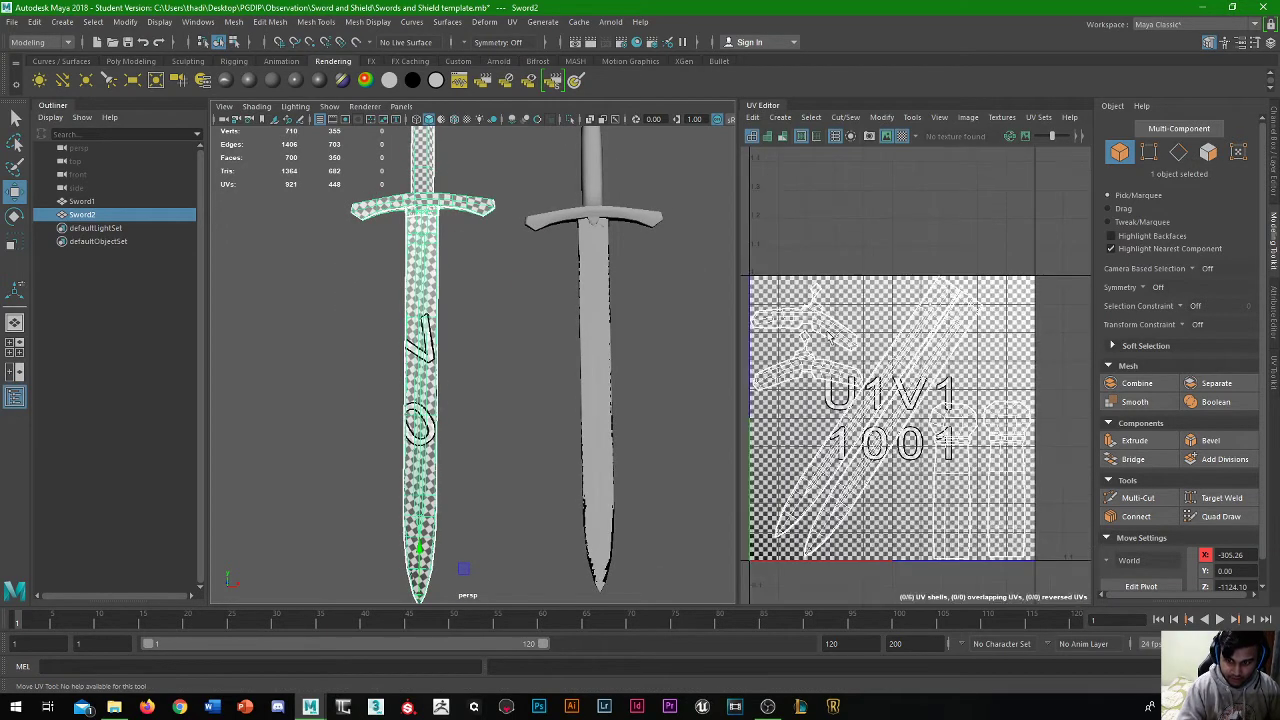
click(1209, 152)
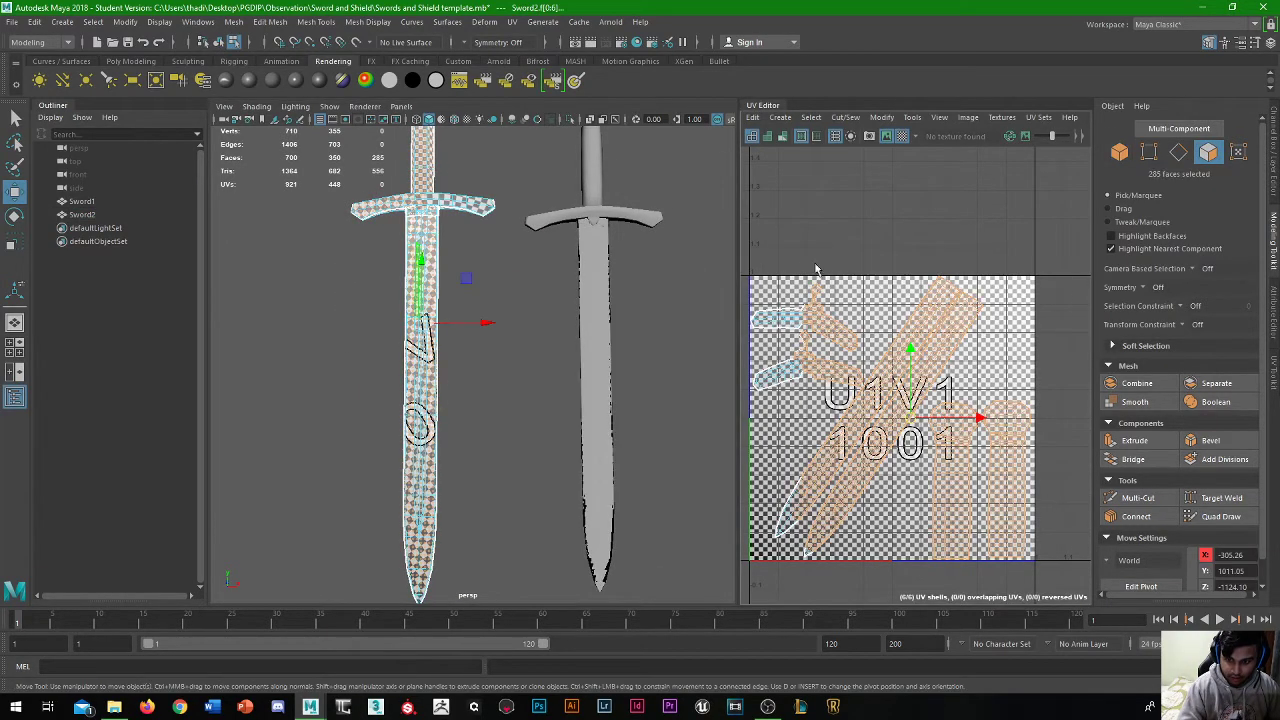
drag(744, 263, 1065, 588)
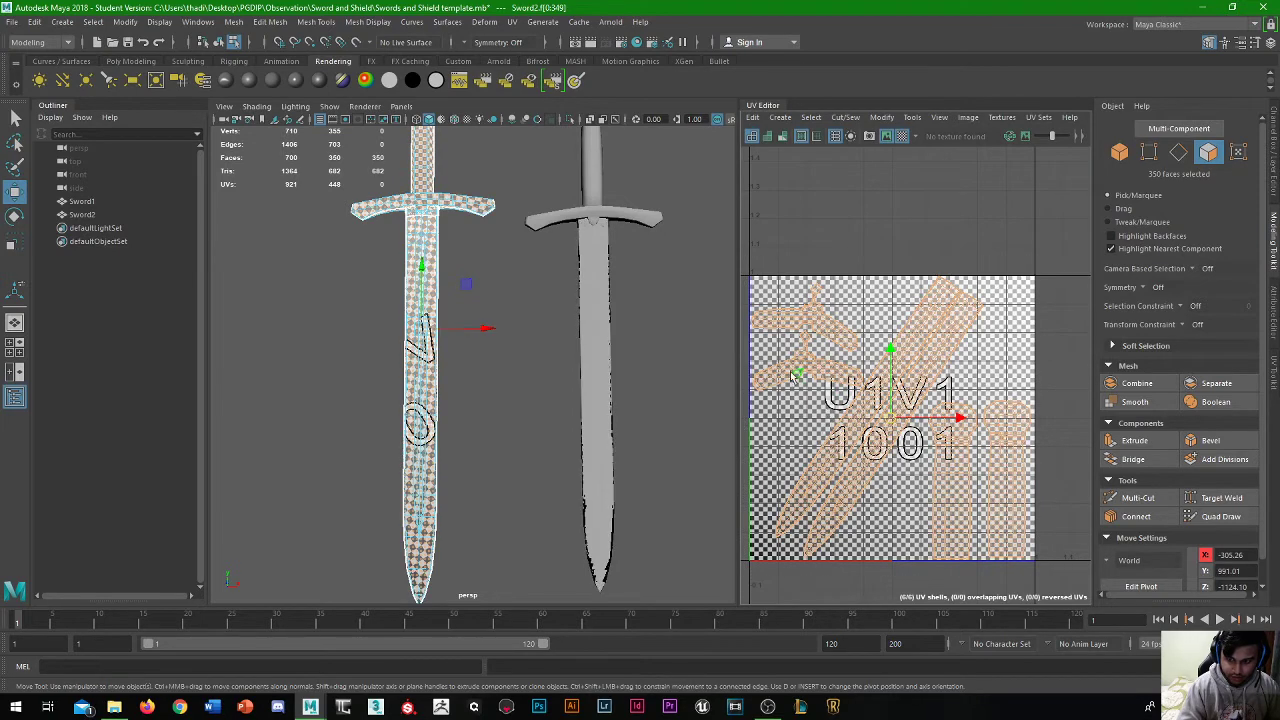
click(900, 137)
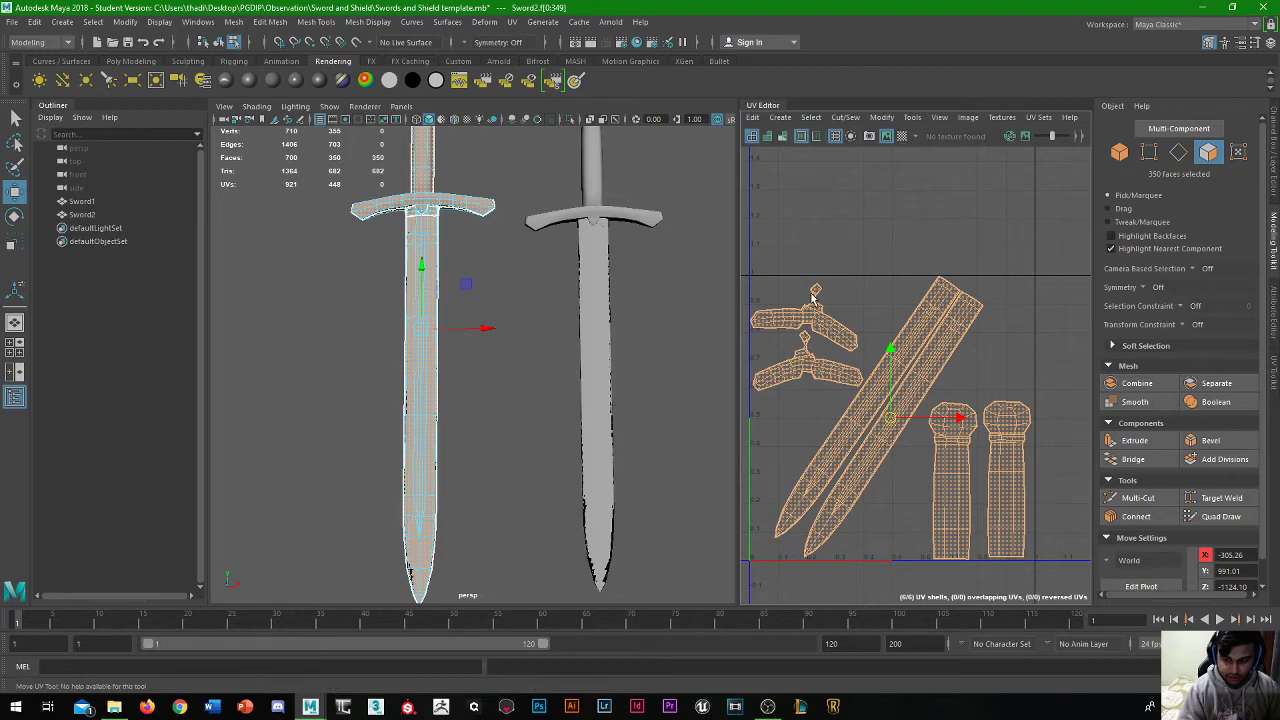
scroll(963, 318, up, 3)
scroll(945, 335, down, 2)
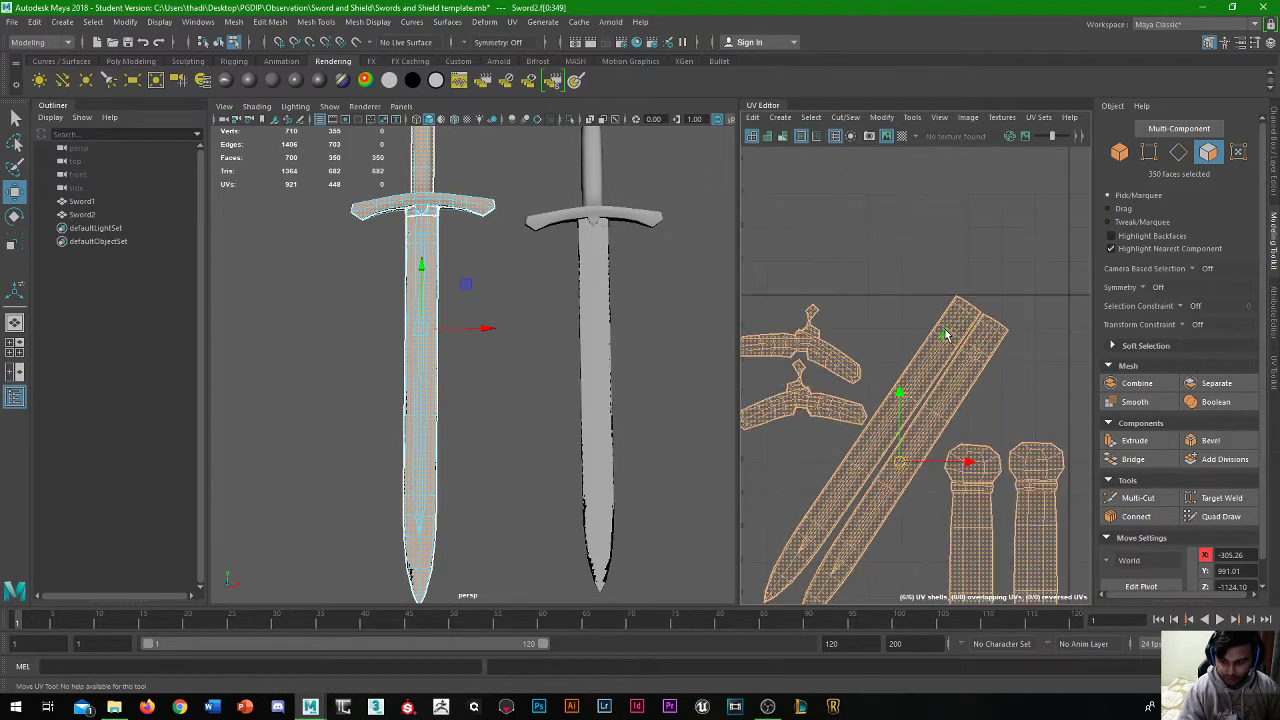
scroll(945, 335, down, 2)
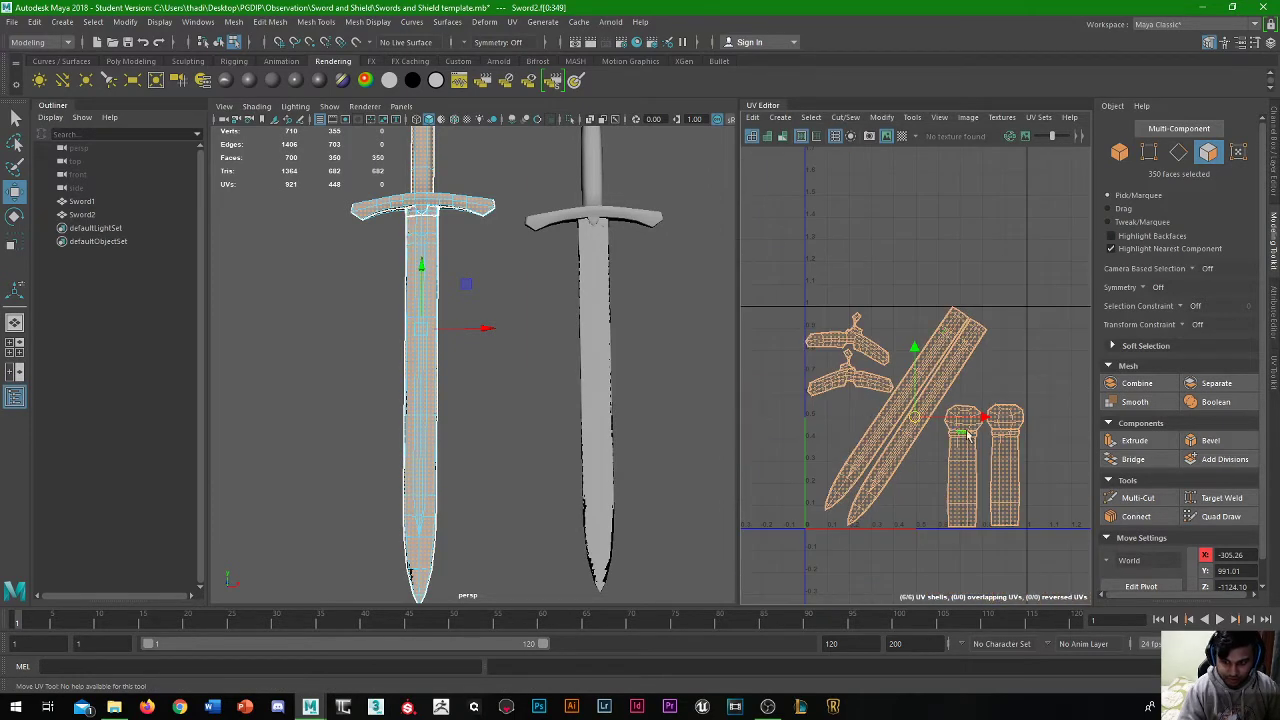
Compare the UV layouts of Sword1 and Sword2 by selecting the two swords alternately in object mode
click(598, 275)
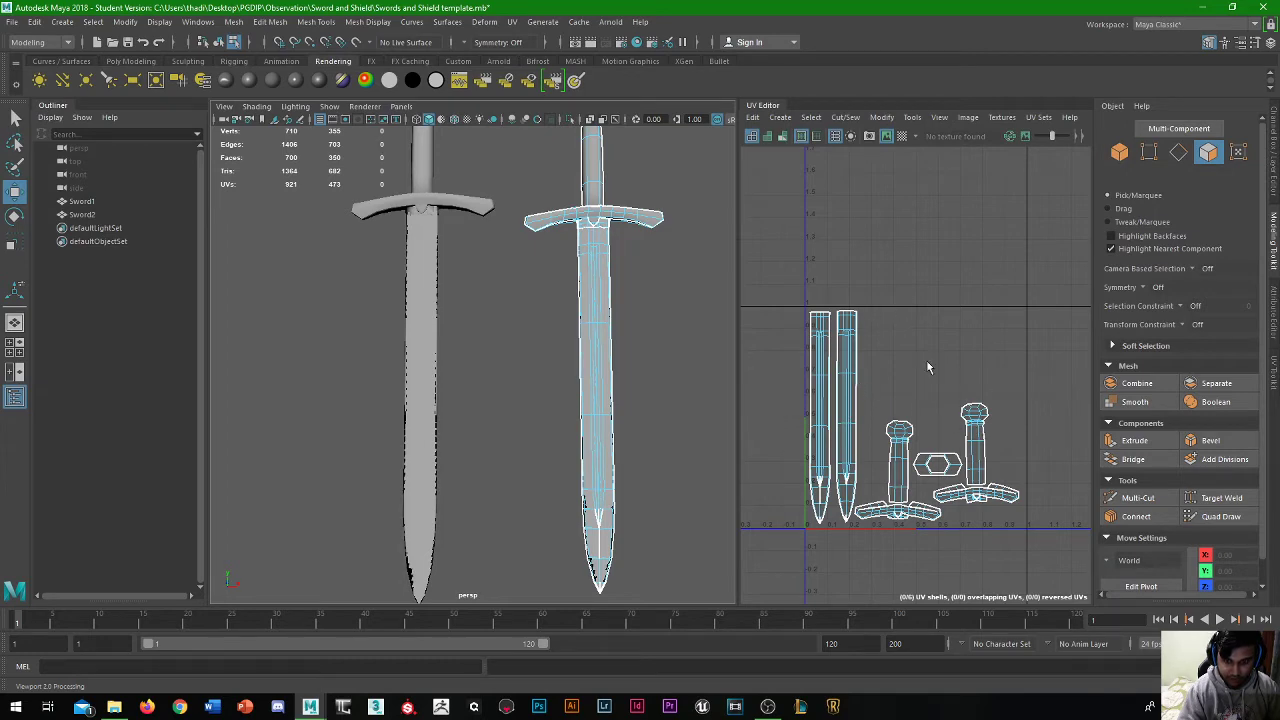
key(F8)
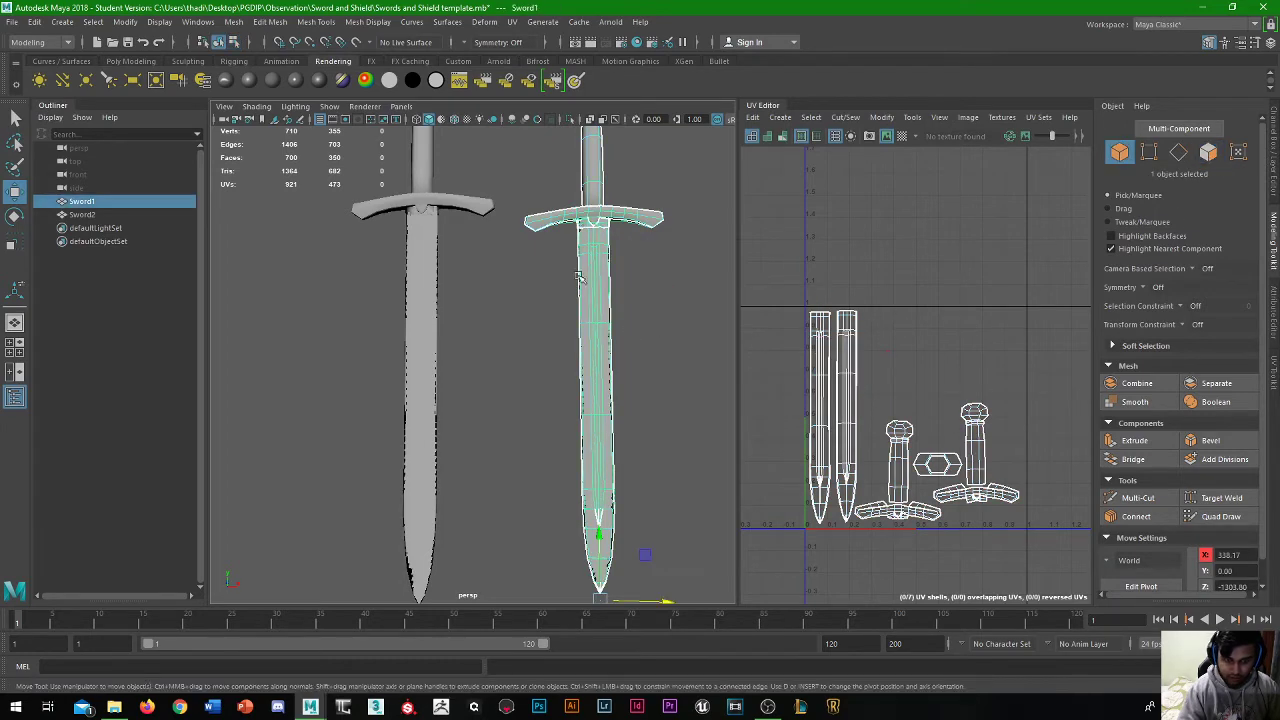
click(433, 307)
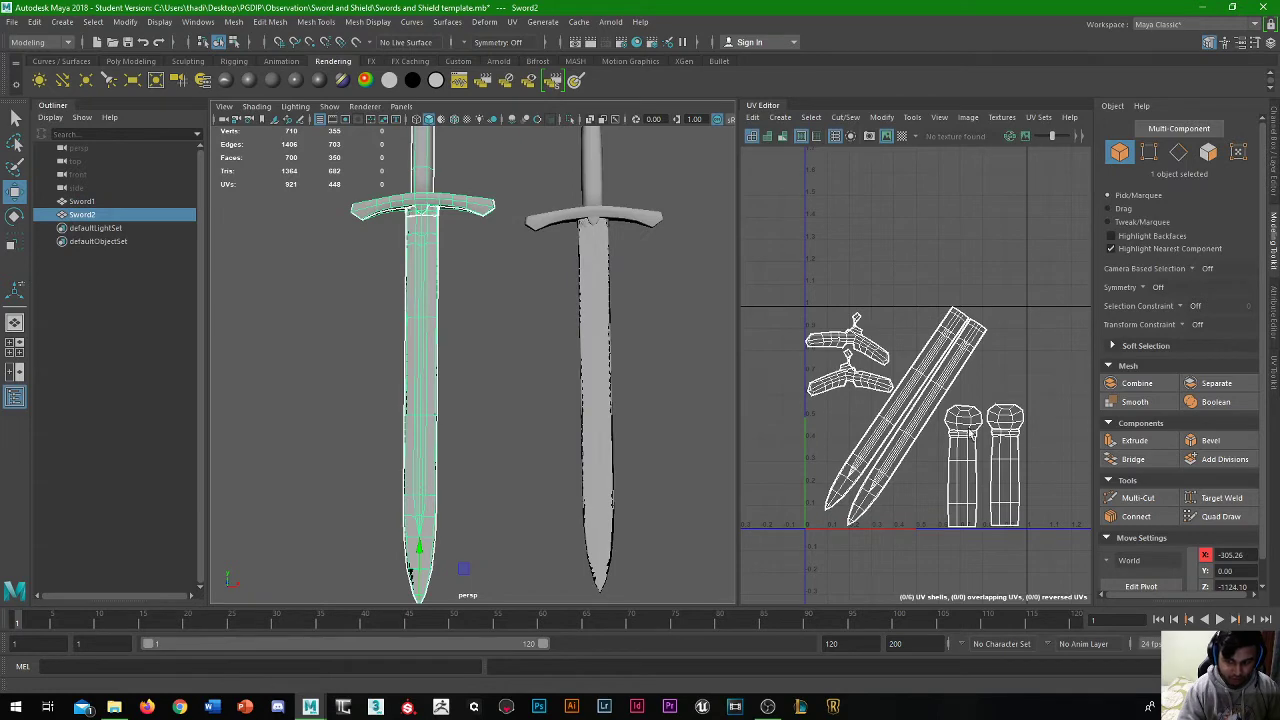
click(589, 355)
click(428, 376)
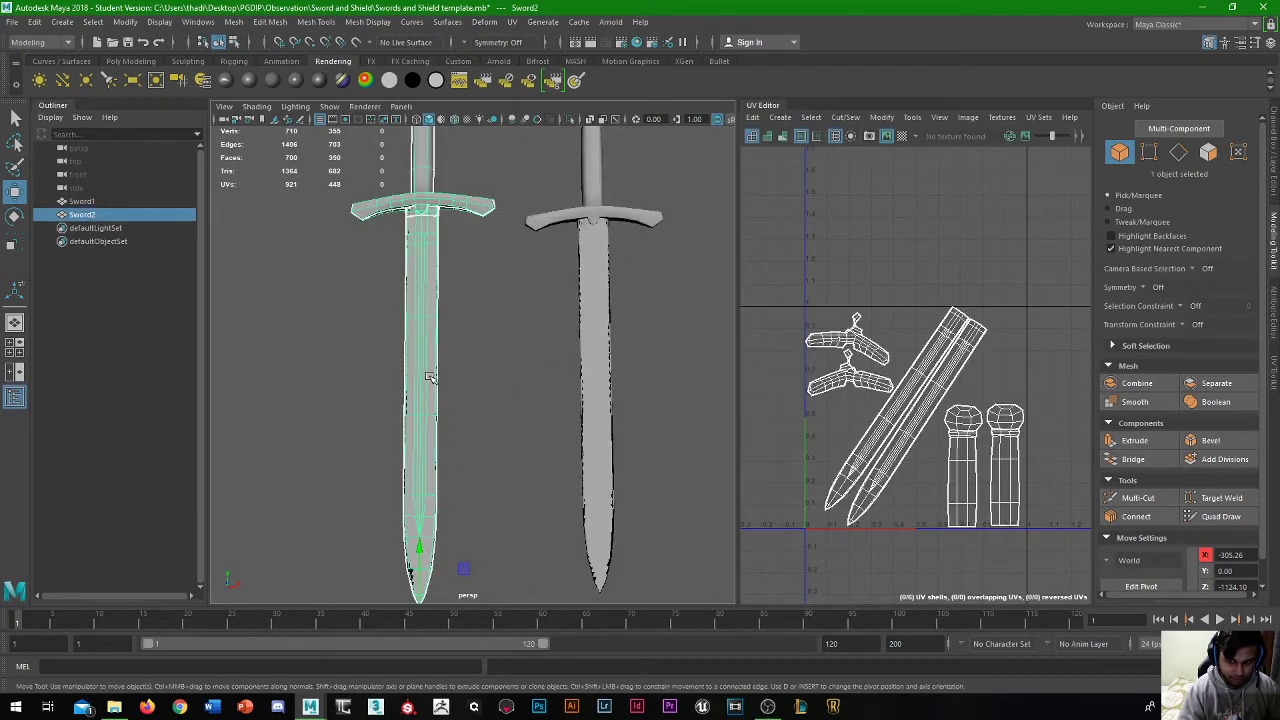
click(596, 331)
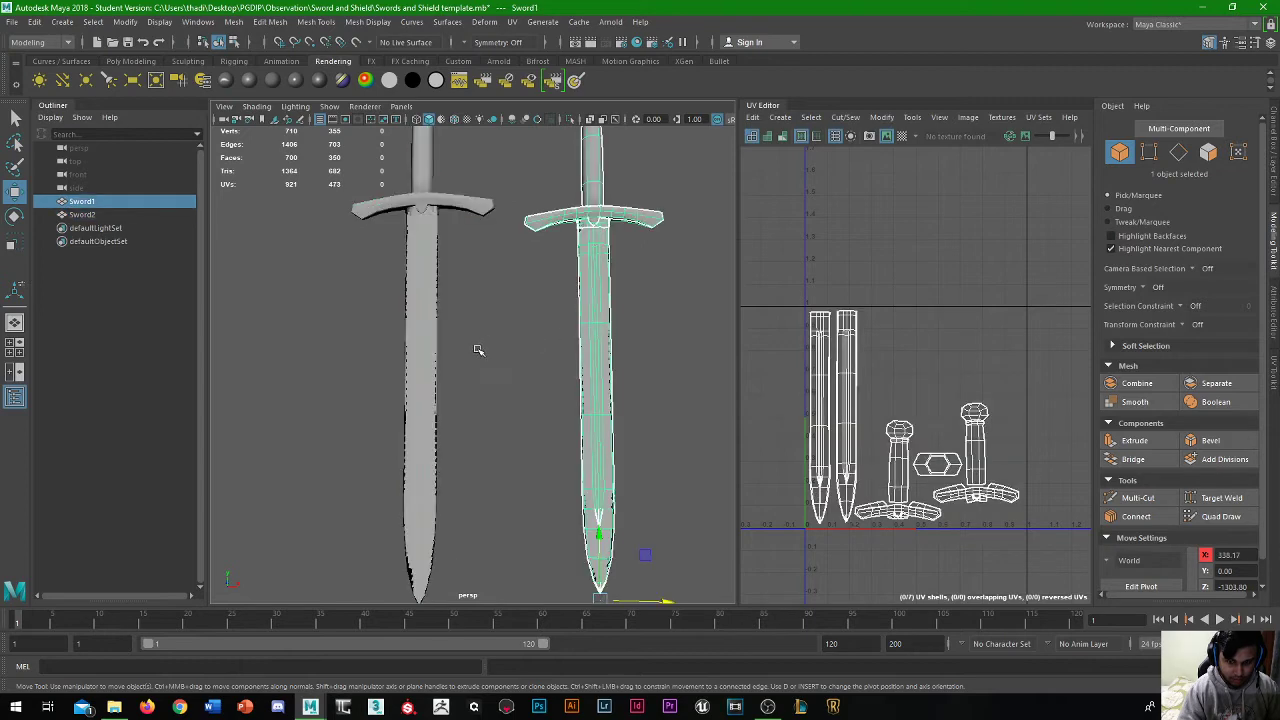
Switch the selection back and forth between Sword2 and Sword1 to examine how each one's UV shells are arranged in the UV tile
click(436, 363)
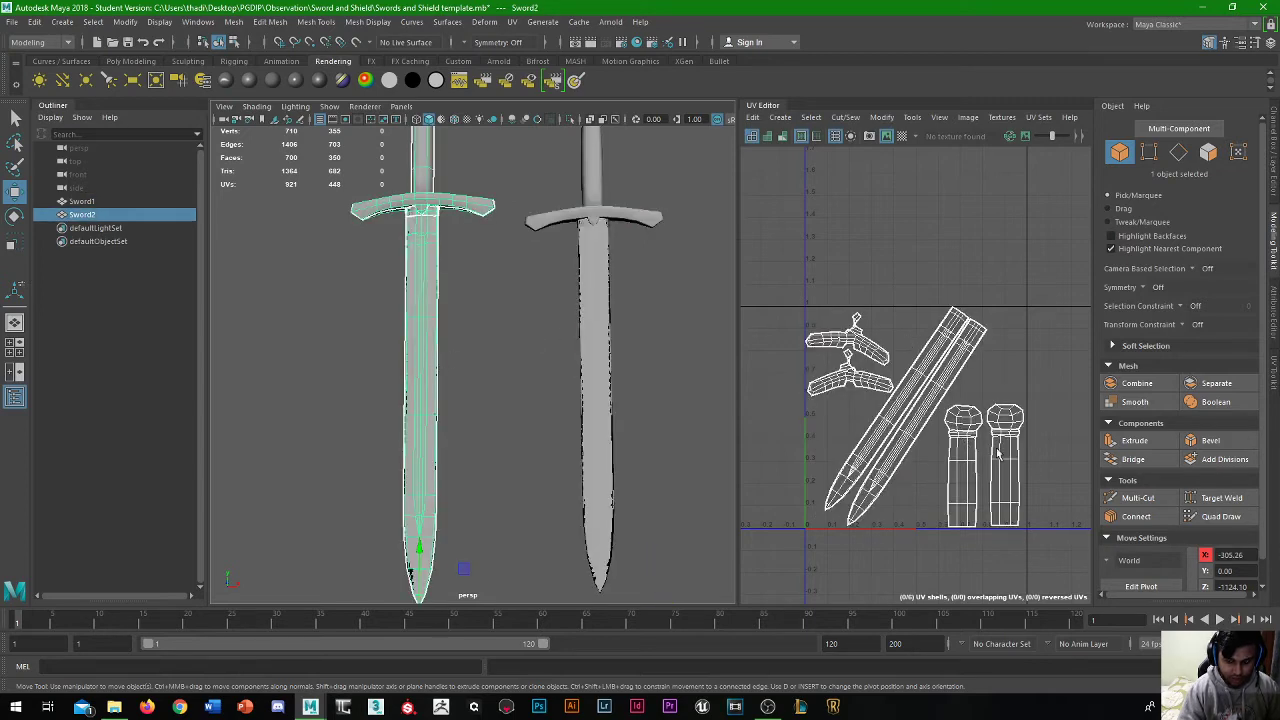
click(588, 410)
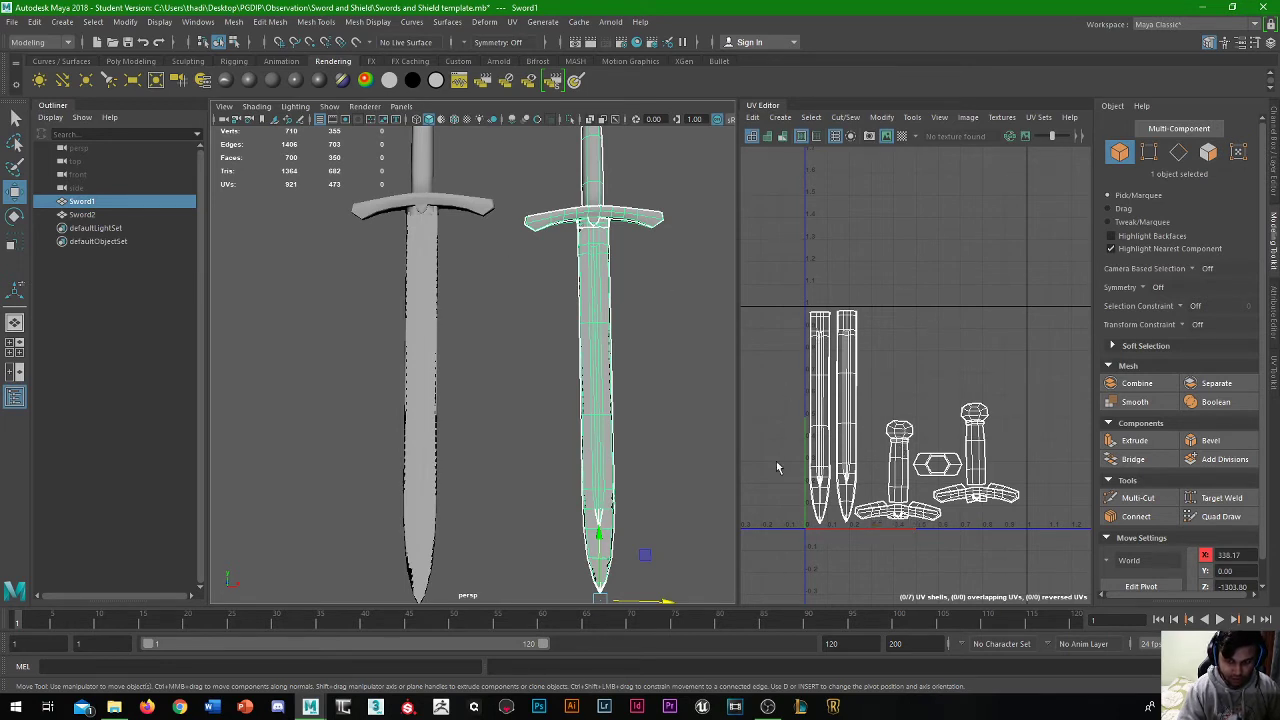
click(418, 252)
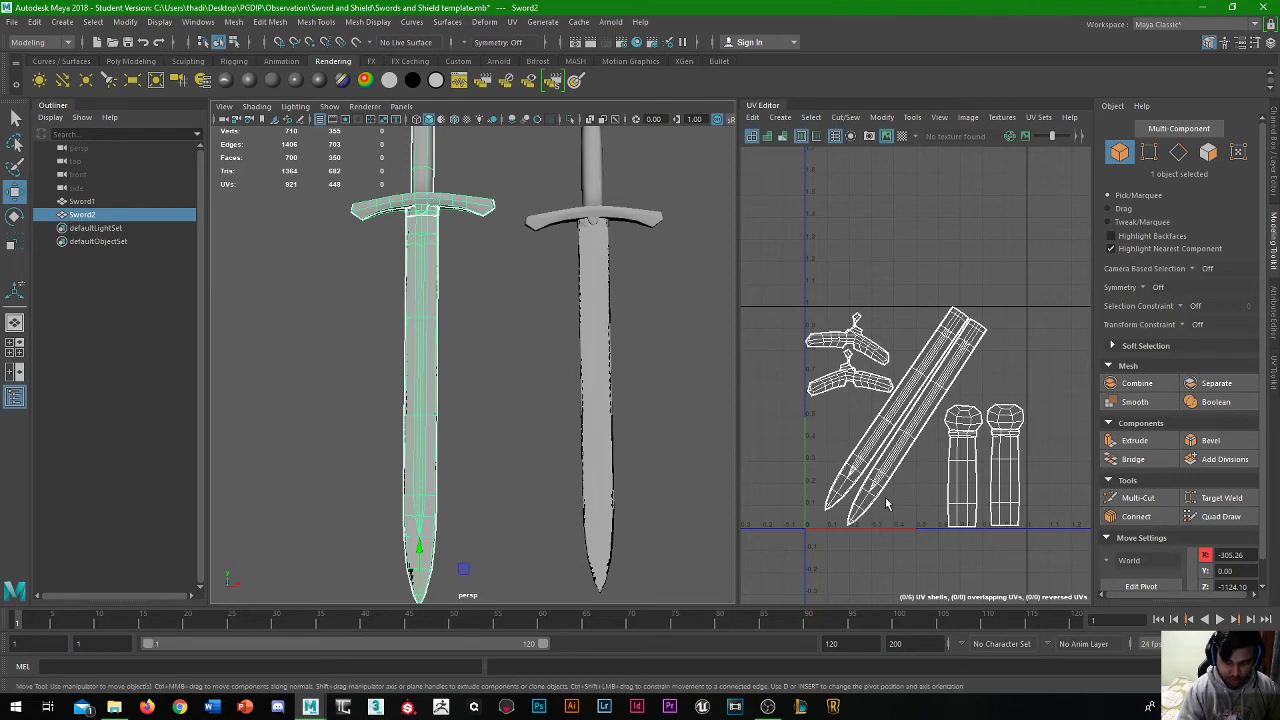
click(599, 343)
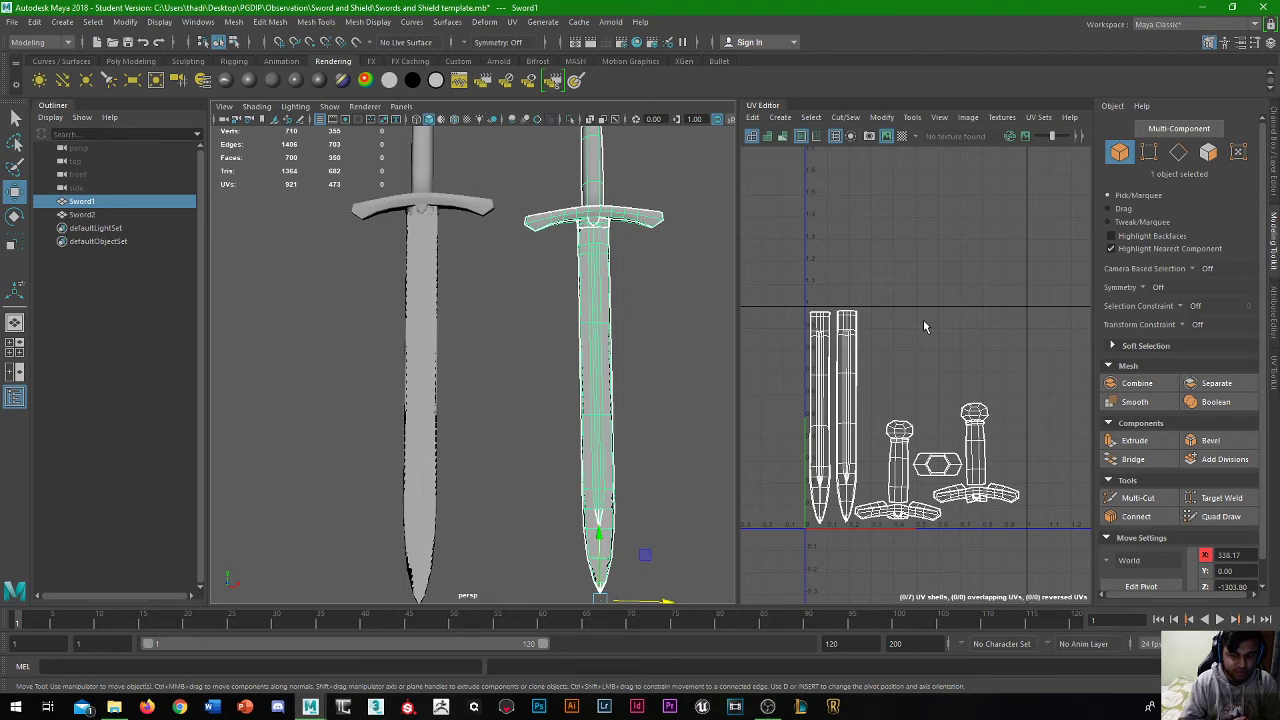
click(400, 285)
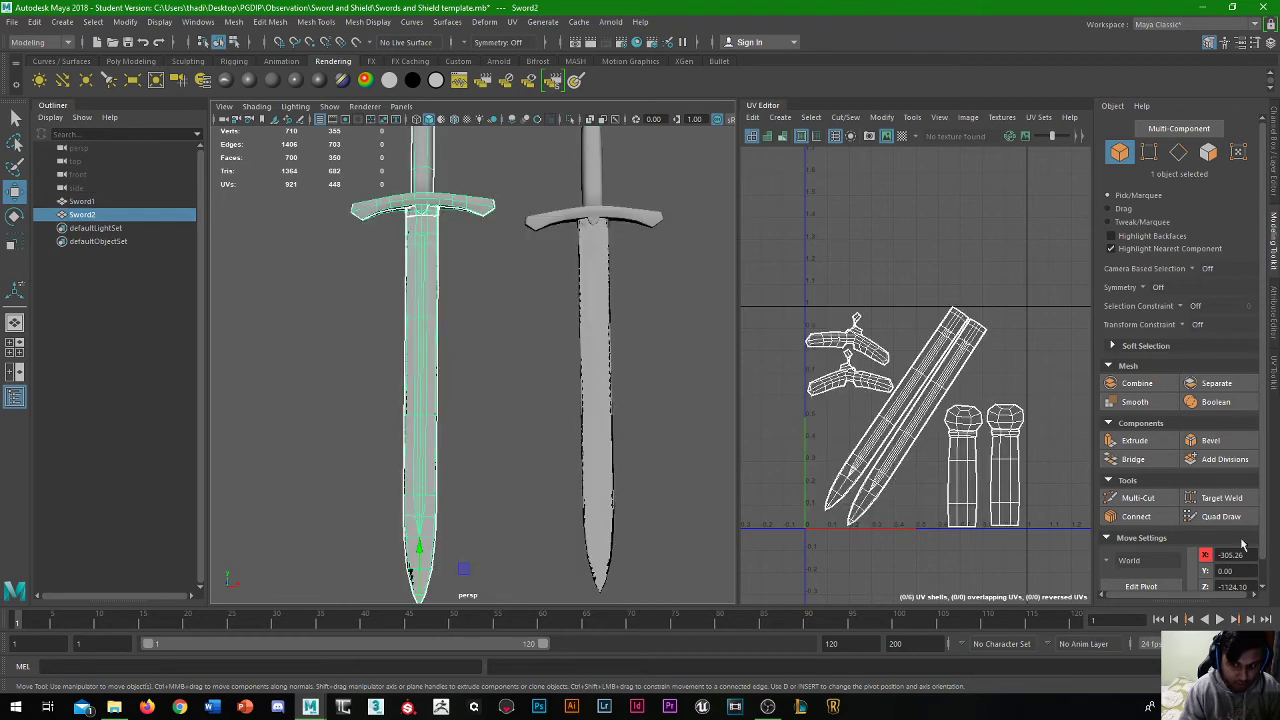
click(596, 381)
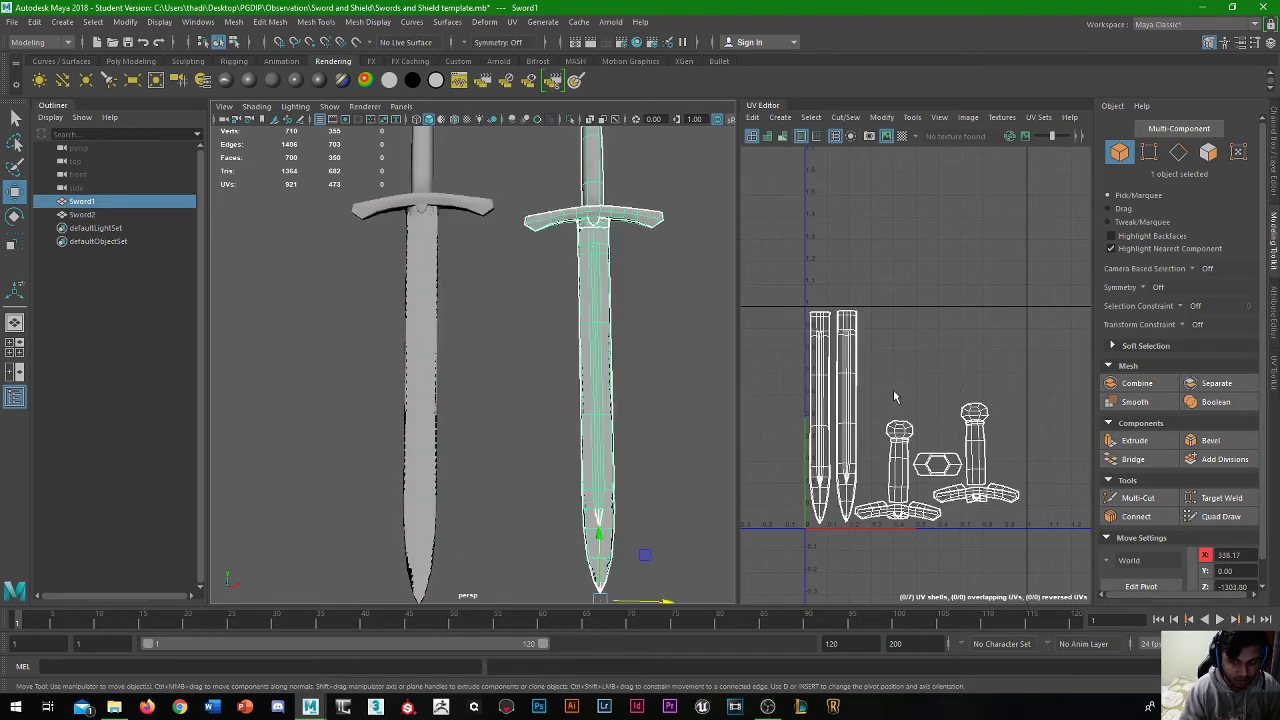